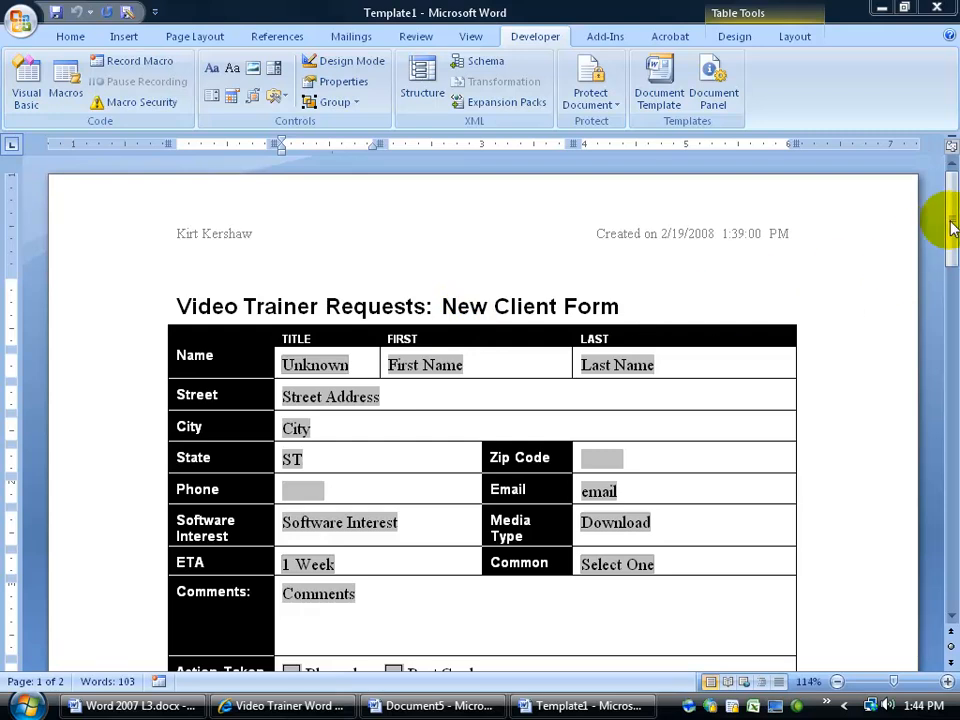
Review the new client form's fields and the gaps in the reply letter on page 2.
{"action": "left_click_drag", "start_coordinate": [951, 227], "coordinate": [948, 246]}
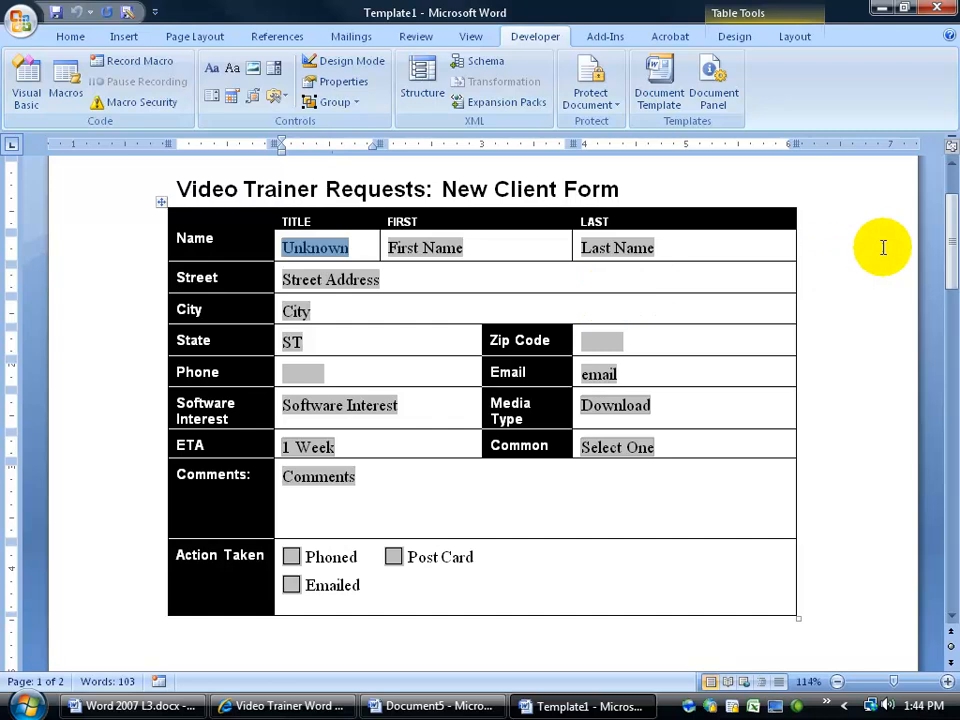
{"action": "left_click_drag", "start_coordinate": [943, 229], "coordinate": [937, 485]}
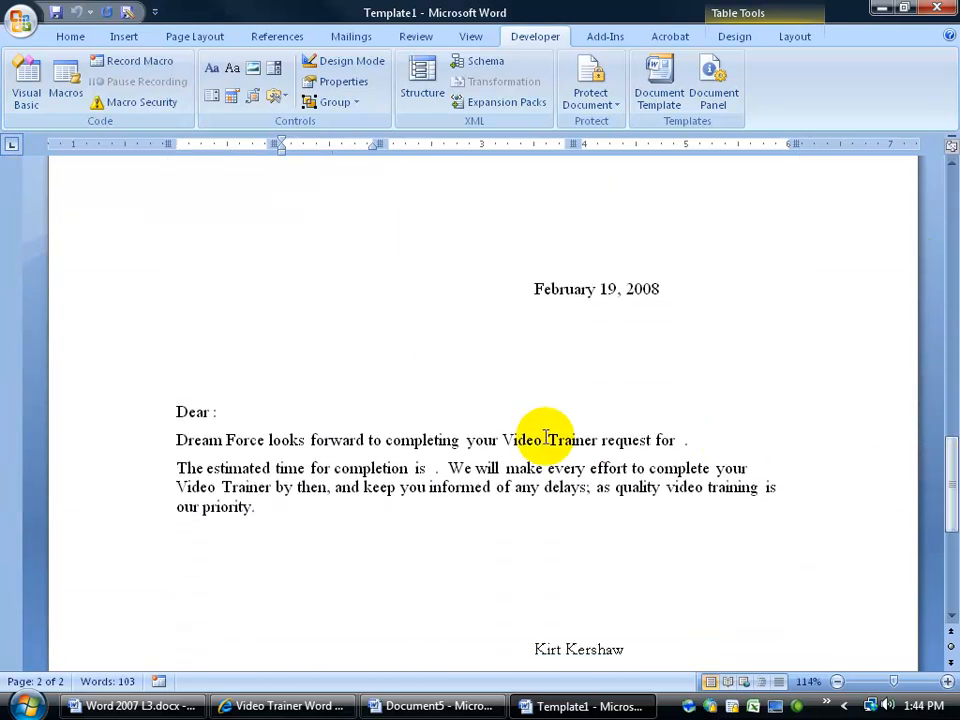
{"action": "left_click", "coordinate": [213, 411]}
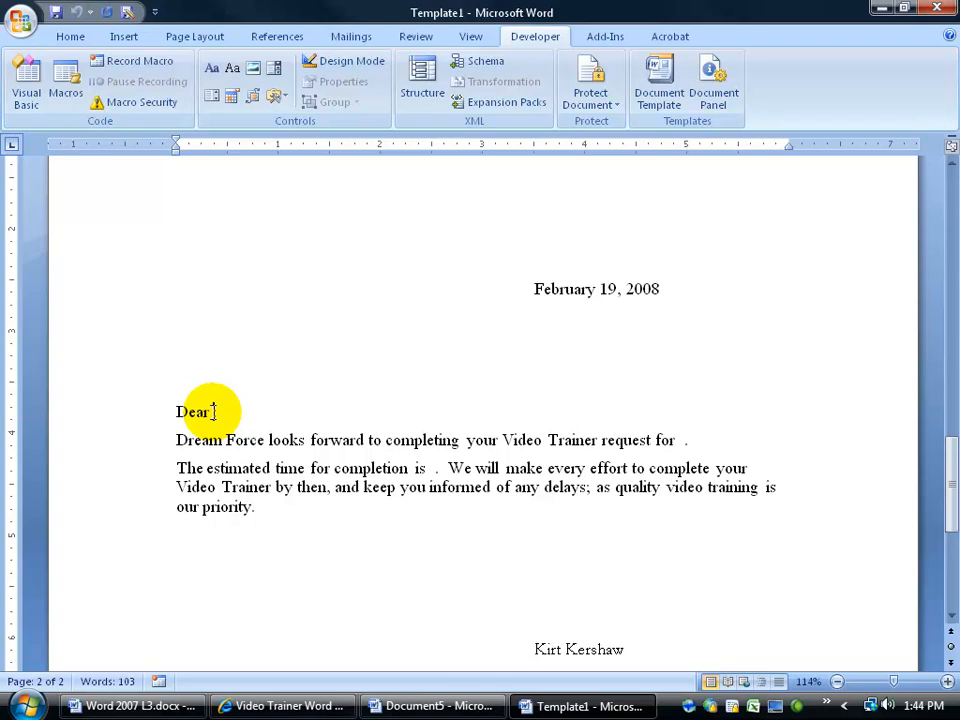
{"action": "left_click_drag", "start_coordinate": [943, 506], "coordinate": [945, 248]}
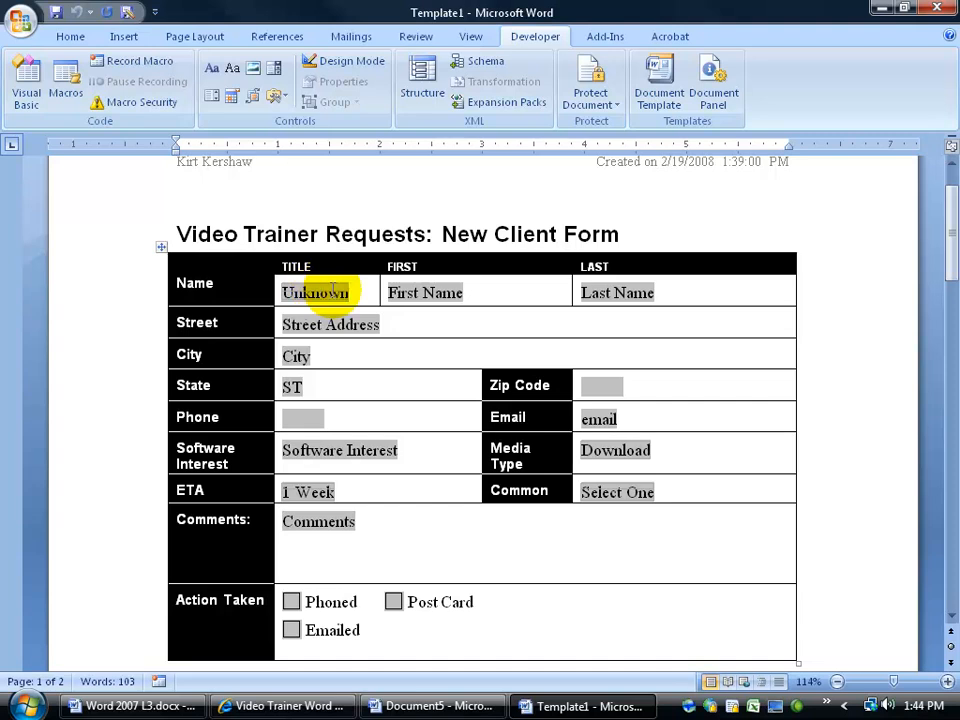
Check the bookmark name in the Title drop-down field's options and in the document's bookmark list.
{"action": "double_click", "coordinate": [343, 293]}
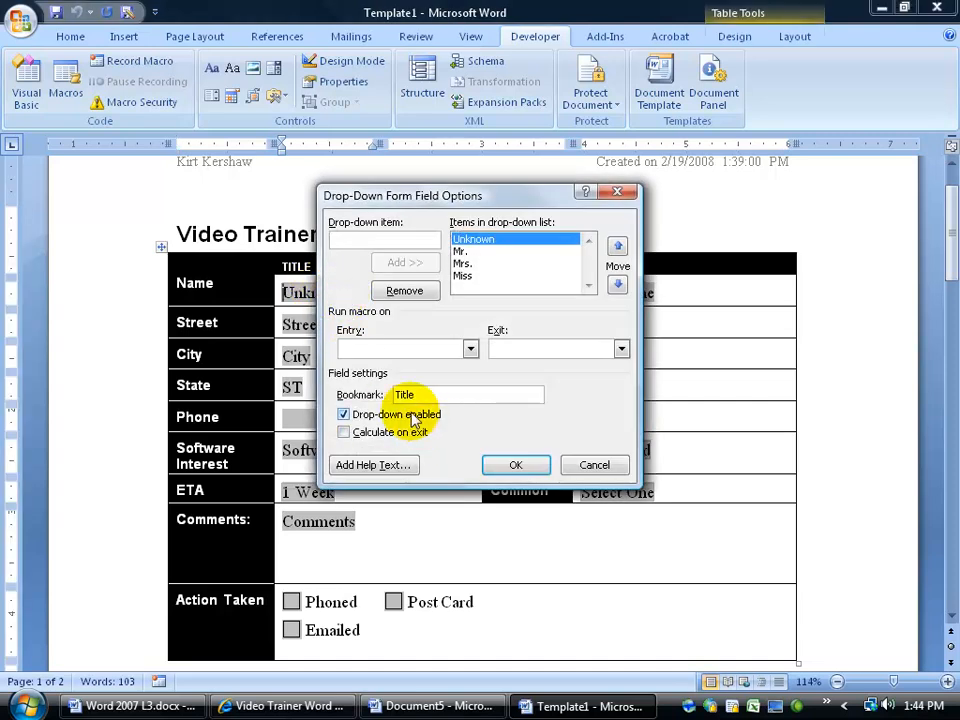
{"action": "left_click", "coordinate": [595, 465]}
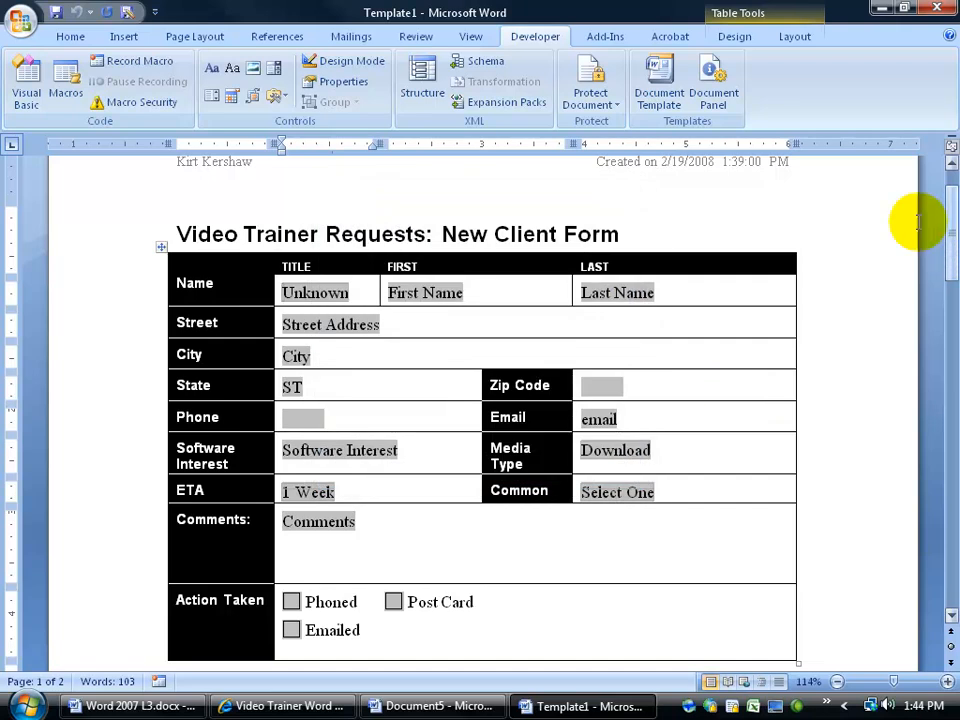
{"action": "left_click", "coordinate": [124, 37]}
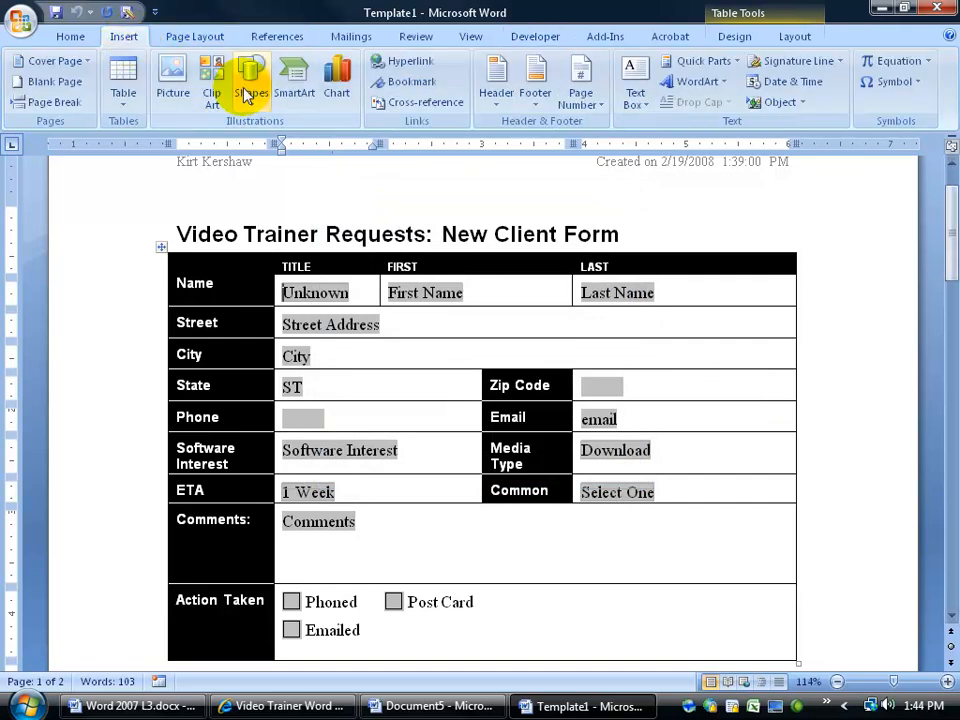
{"action": "left_click", "coordinate": [392, 80]}
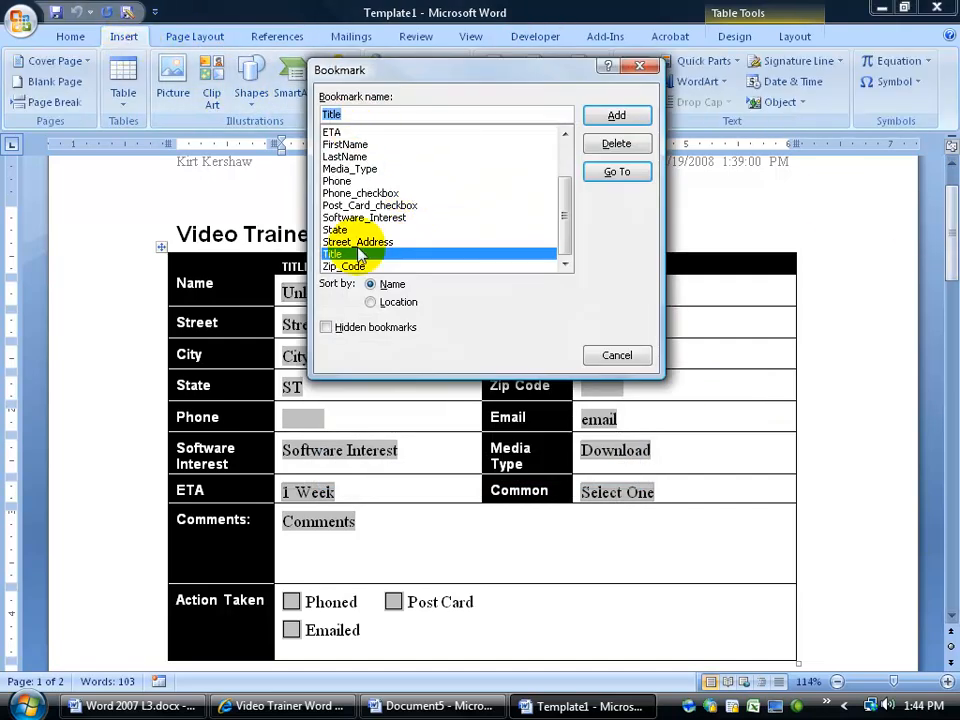
{"action": "left_click", "coordinate": [617, 355]}
Show the formatting marks in the reply letter on page 2.
{"action": "left_click_drag", "start_coordinate": [952, 229], "coordinate": [951, 488]}
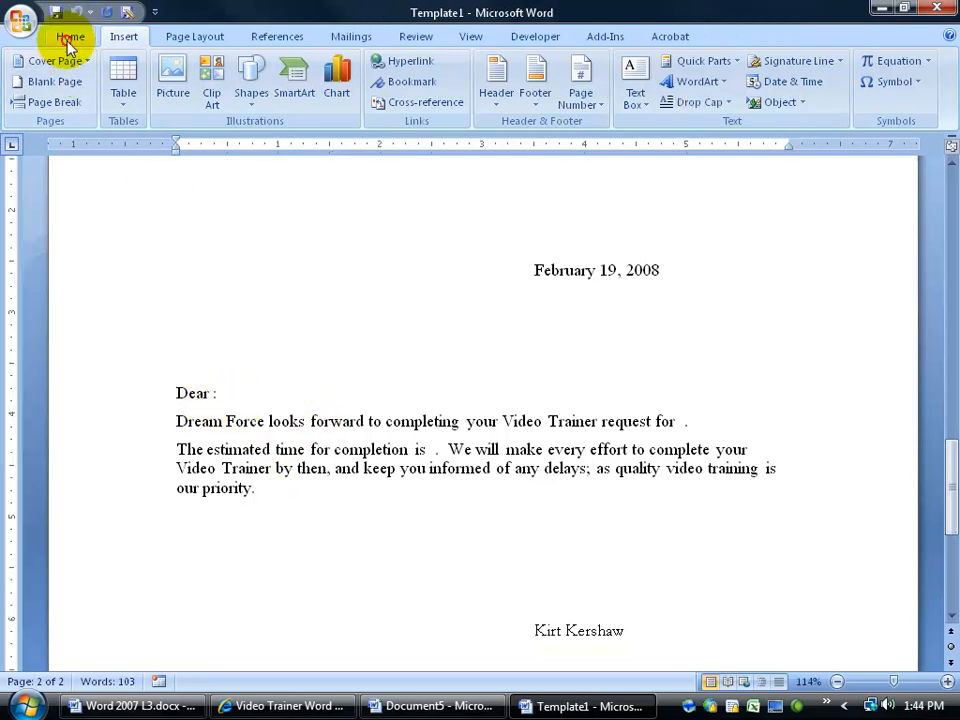
{"action": "left_click", "coordinate": [70, 36]}
{"action": "left_click", "coordinate": [503, 72]}
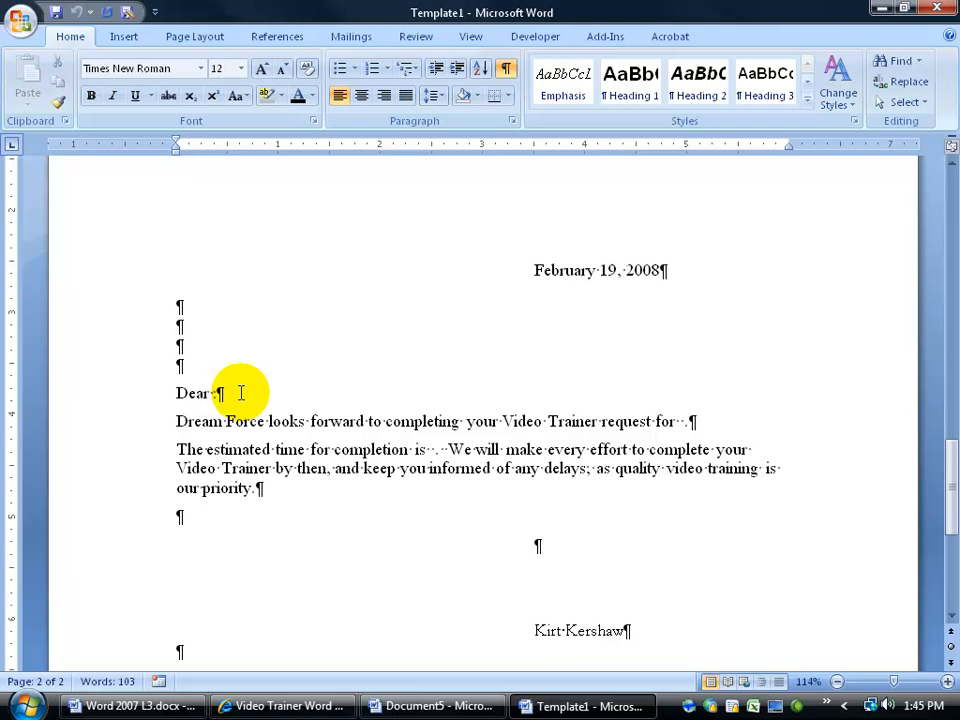
Insert a cross-reference to the text of the Title bookmark after "Dear" in the letter's greeting.
{"action": "left_click", "coordinate": [123, 36]}
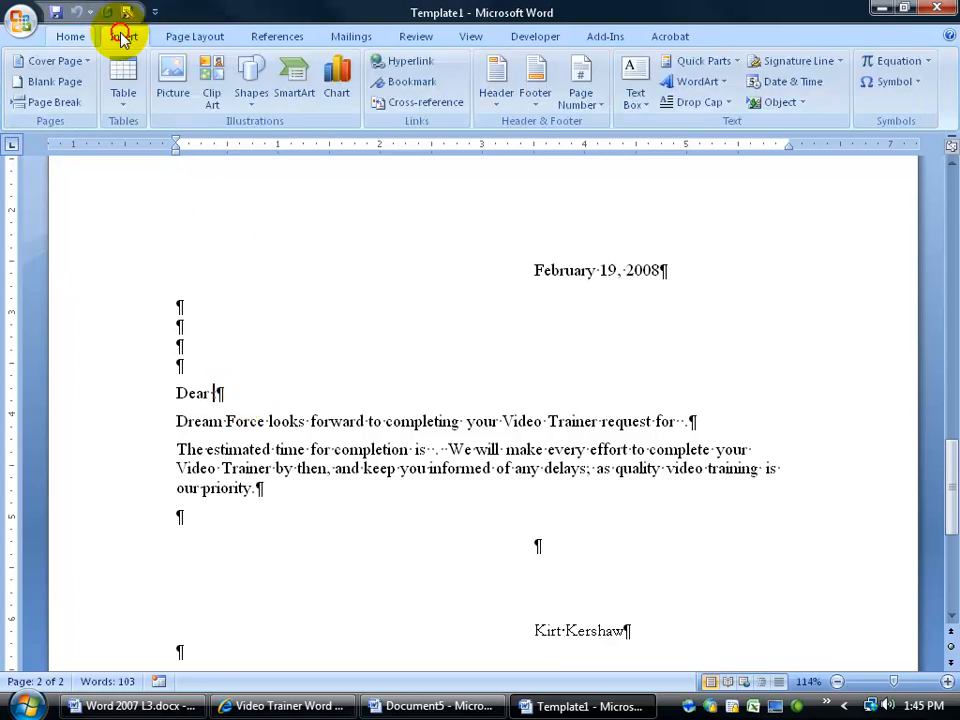
{"action": "left_click", "coordinate": [444, 104]}
{"action": "left_click", "coordinate": [467, 302]}
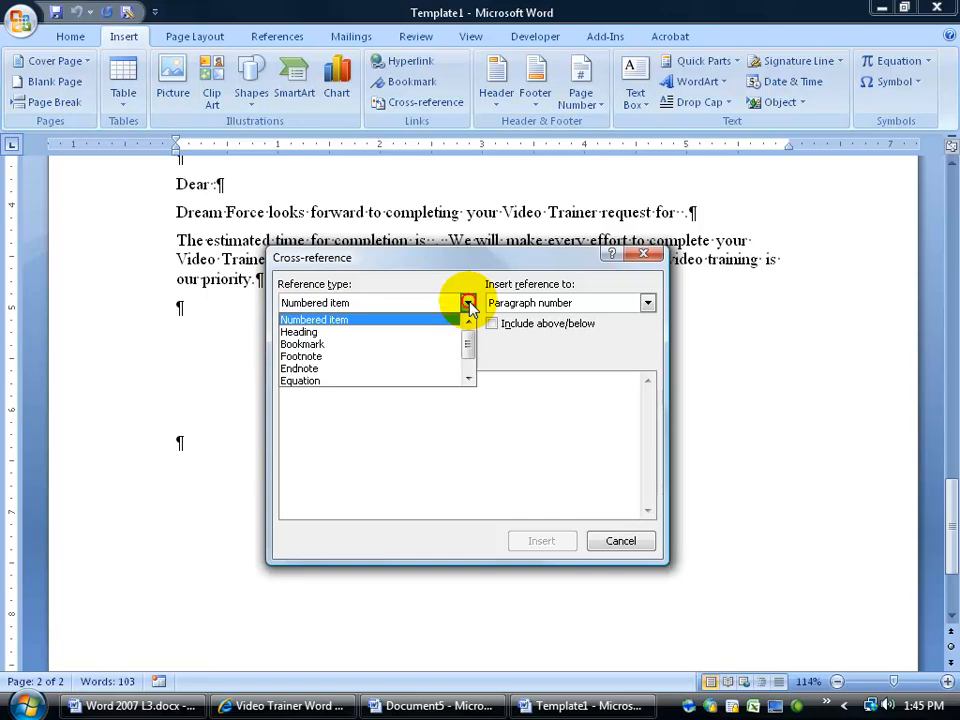
{"action": "left_click", "coordinate": [435, 343]}
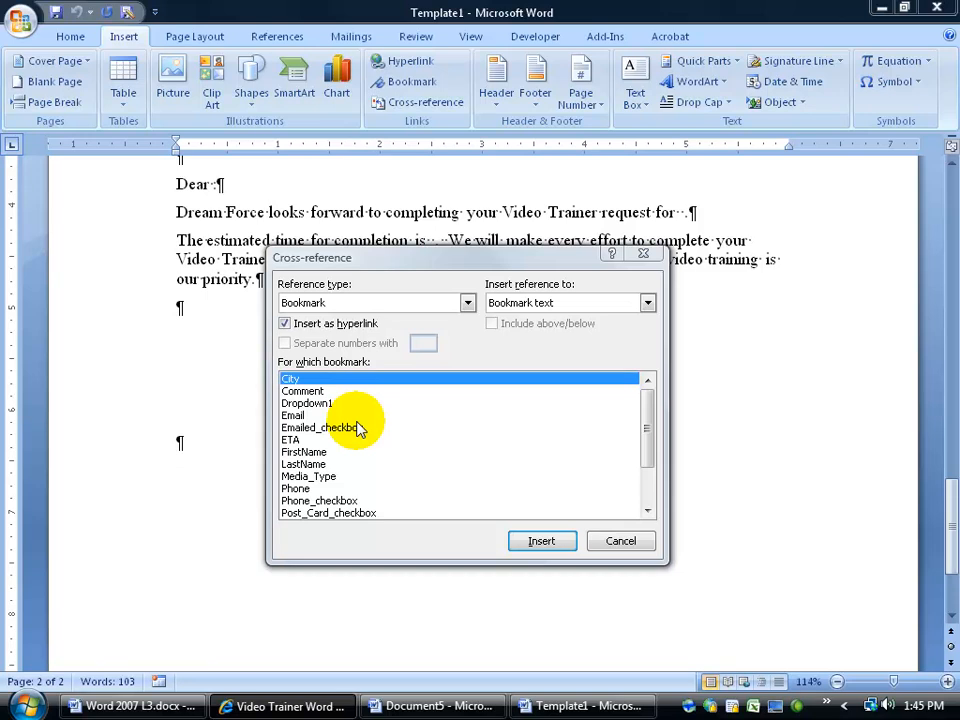
{"action": "left_click_drag", "start_coordinate": [648, 428], "coordinate": [643, 471]}
{"action": "left_click", "coordinate": [300, 500]}
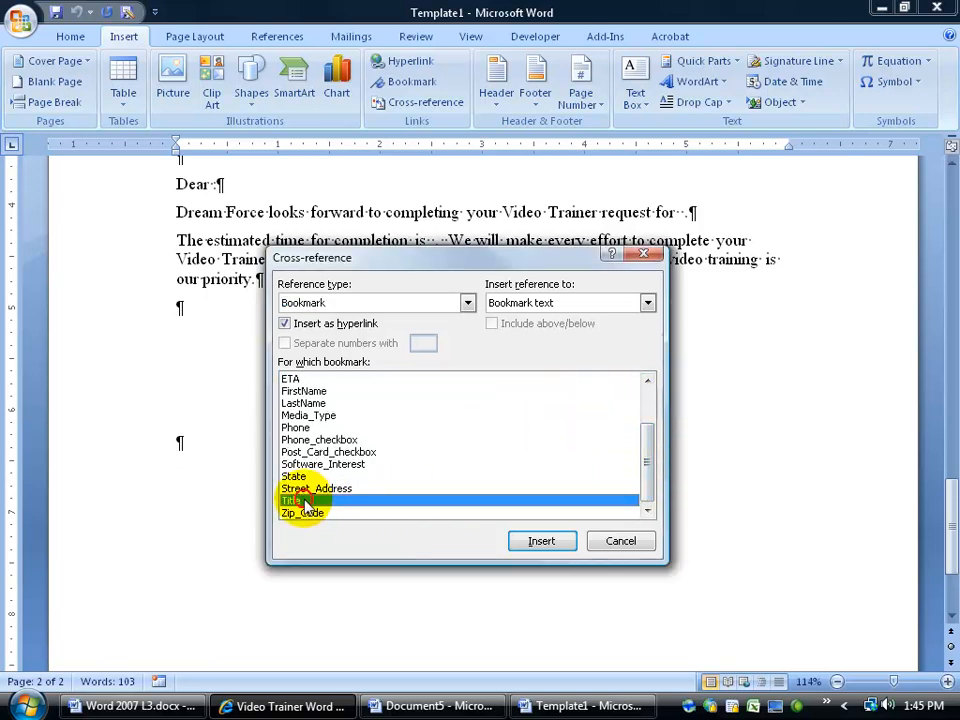
{"action": "left_click", "coordinate": [541, 541]}
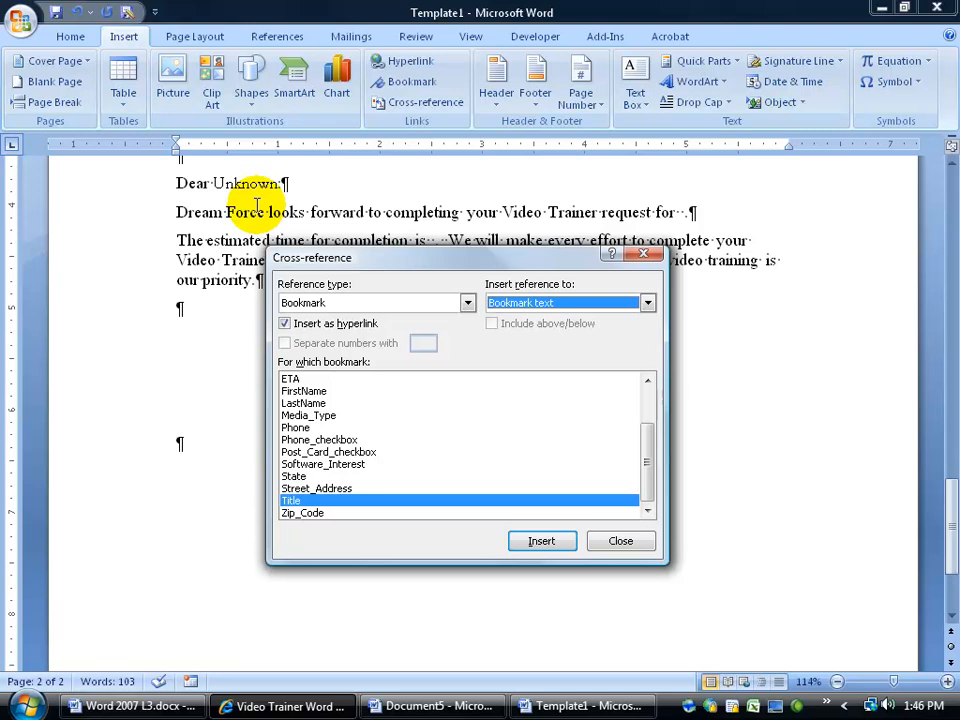
Add a space after the title reference in the greeting and insert a cross-reference to the LastName bookmark text.
{"action": "left_click", "coordinate": [310, 188]}
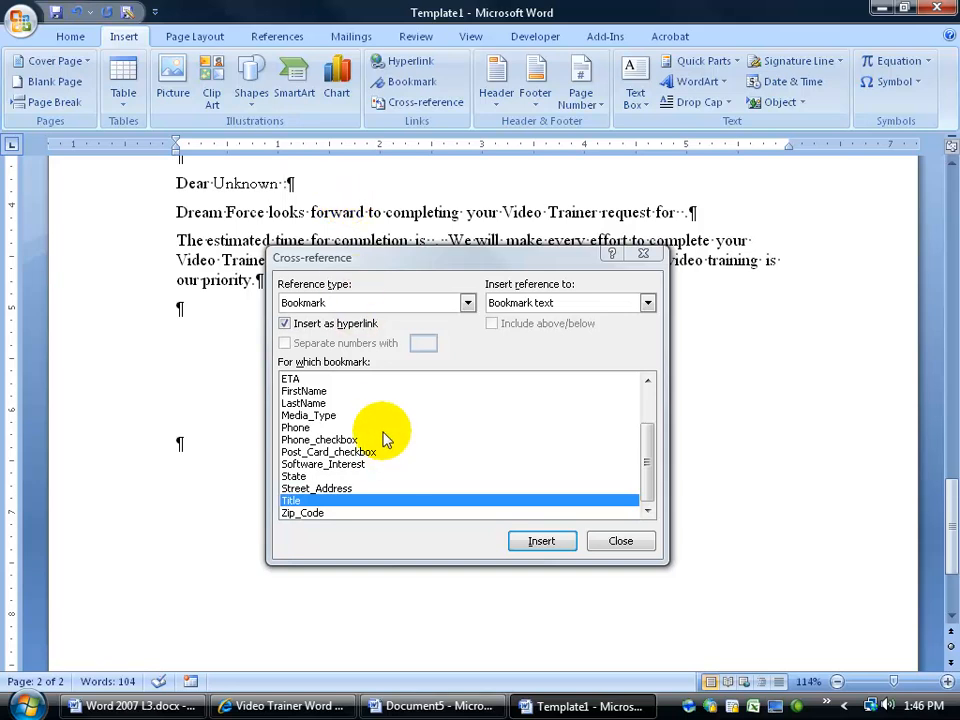
{"action": "left_click", "coordinate": [320, 403]}
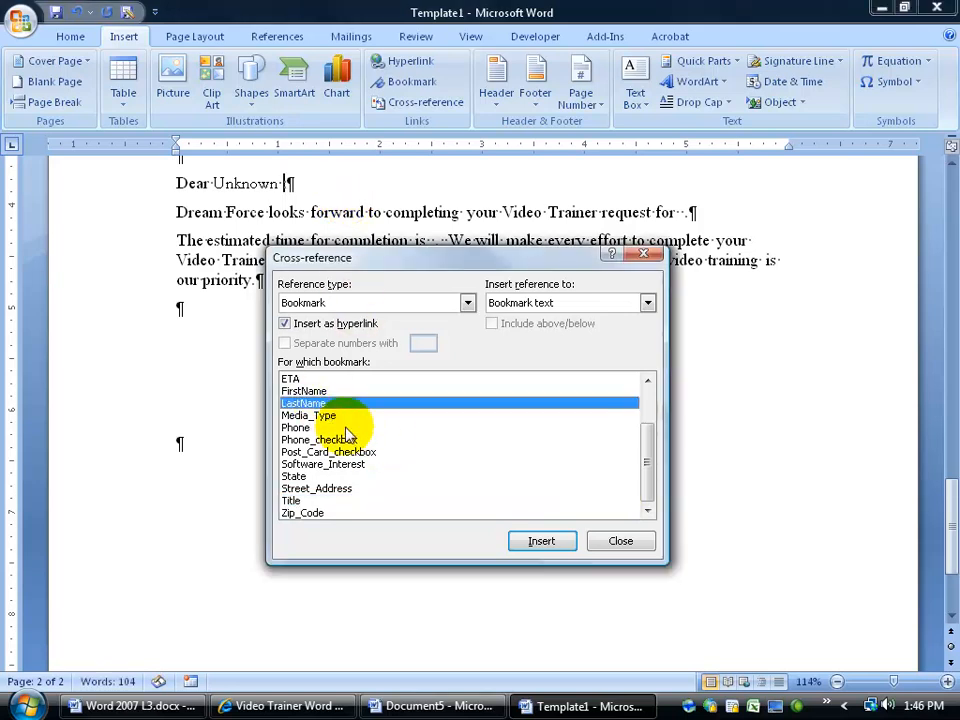
{"action": "left_click", "coordinate": [540, 541]}
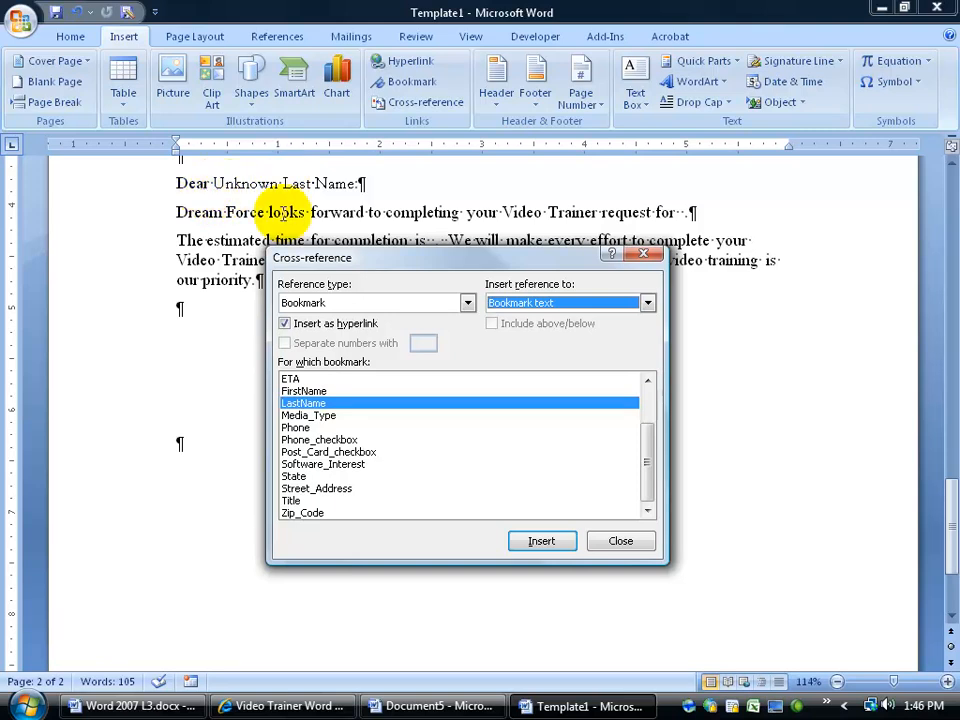
Insert a cross-reference to the Software_Interest bookmark text after "Video Trainer request for" in the letter.
{"action": "left_click_drag", "start_coordinate": [380, 261], "coordinate": [354, 304]}
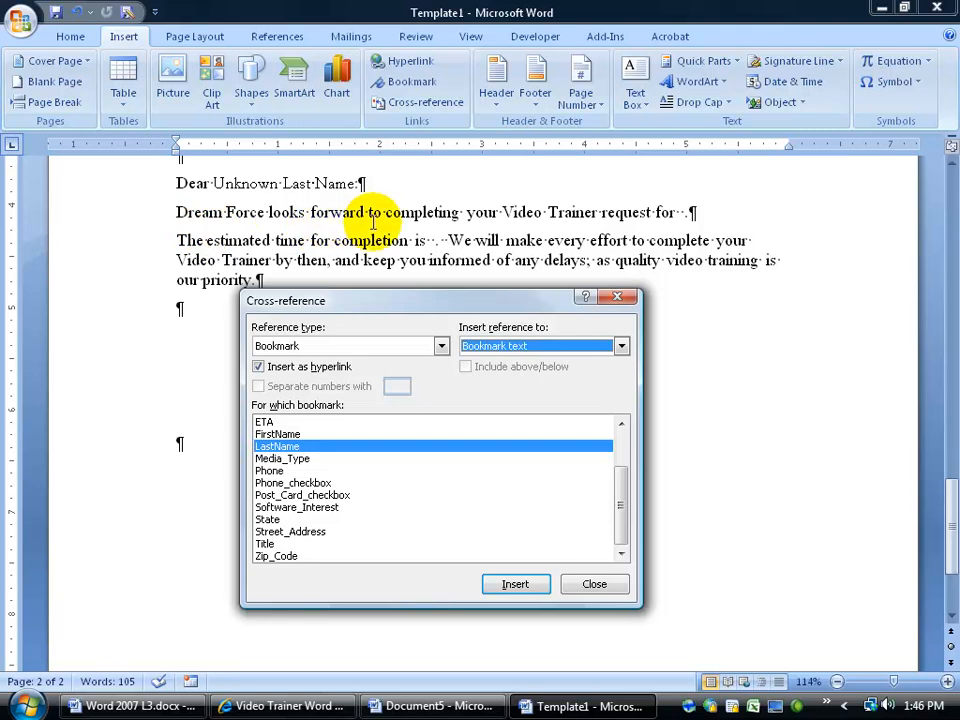
{"action": "left_click", "coordinate": [680, 212]}
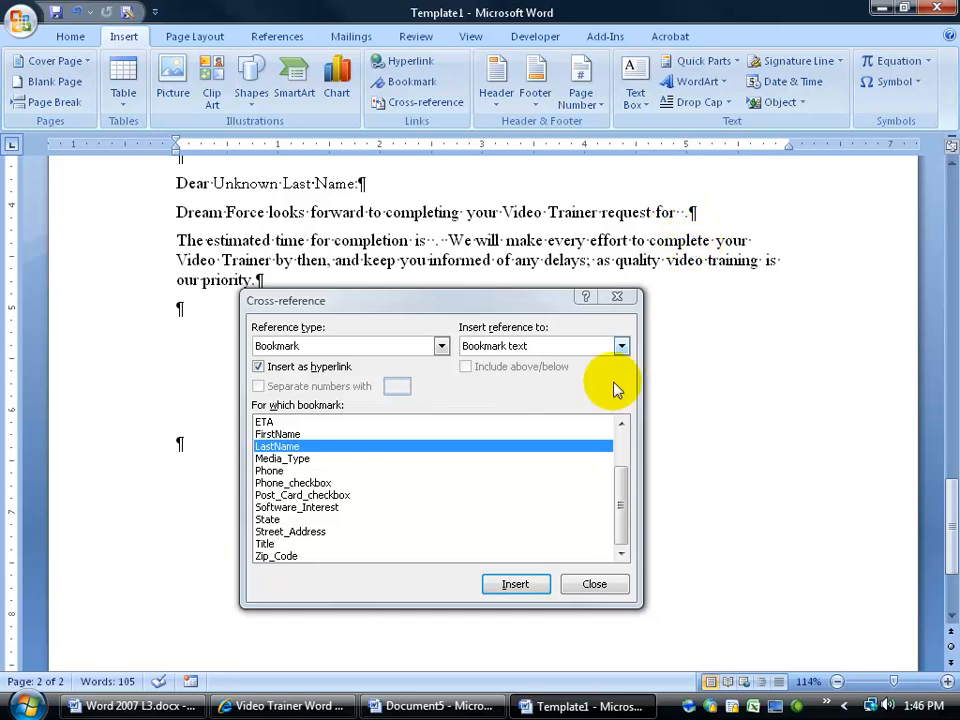
{"action": "left_click_drag", "start_coordinate": [621, 471], "coordinate": [621, 514]}
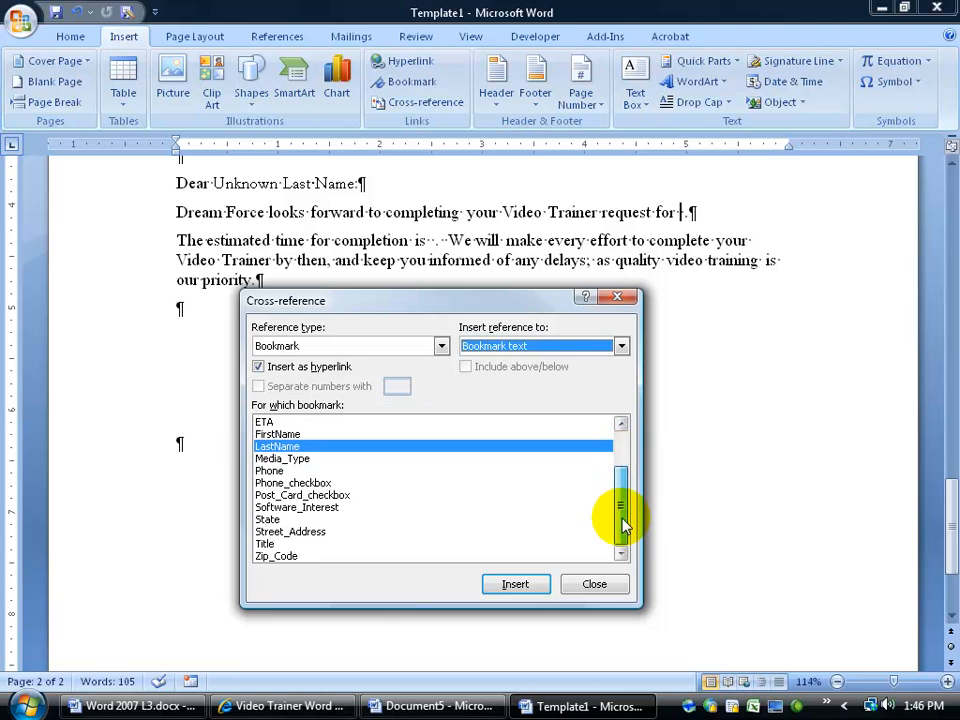
{"action": "left_click", "coordinate": [330, 507]}
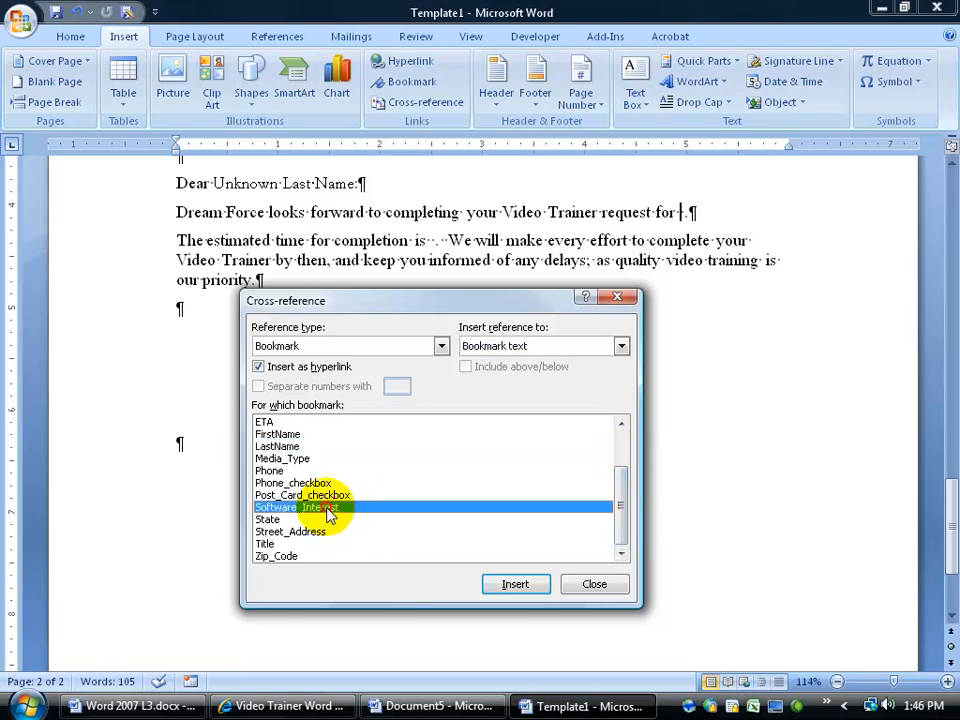
{"action": "left_click", "coordinate": [507, 584]}
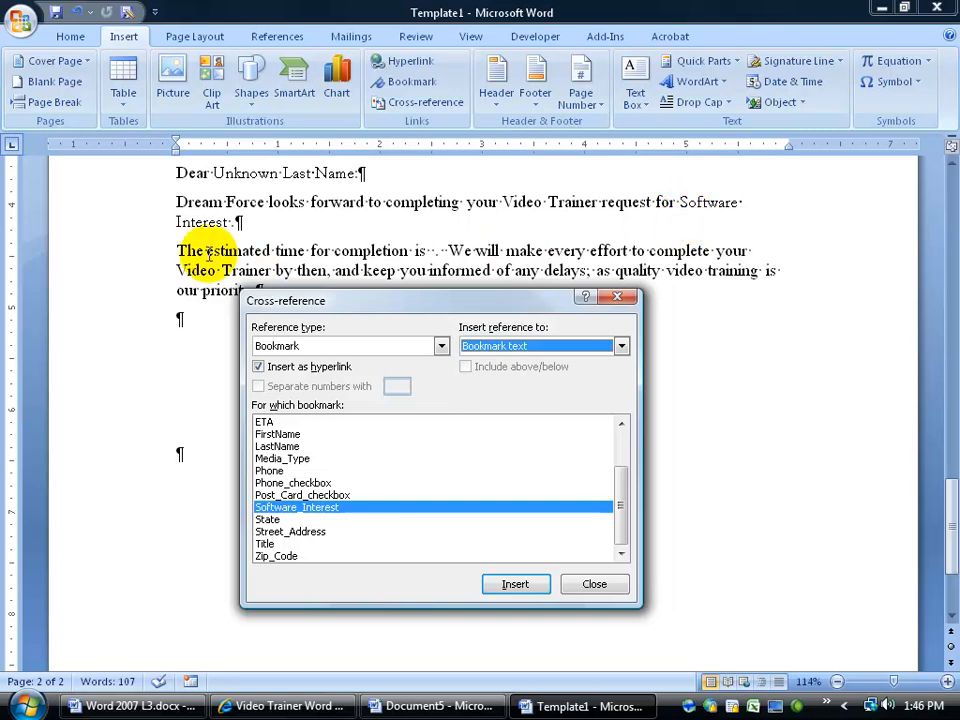
Insert a cross-reference to the ETA bookmark text after "The estimated time for completion is" and close the cross-reference dialog.
{"action": "left_click", "coordinate": [430, 251]}
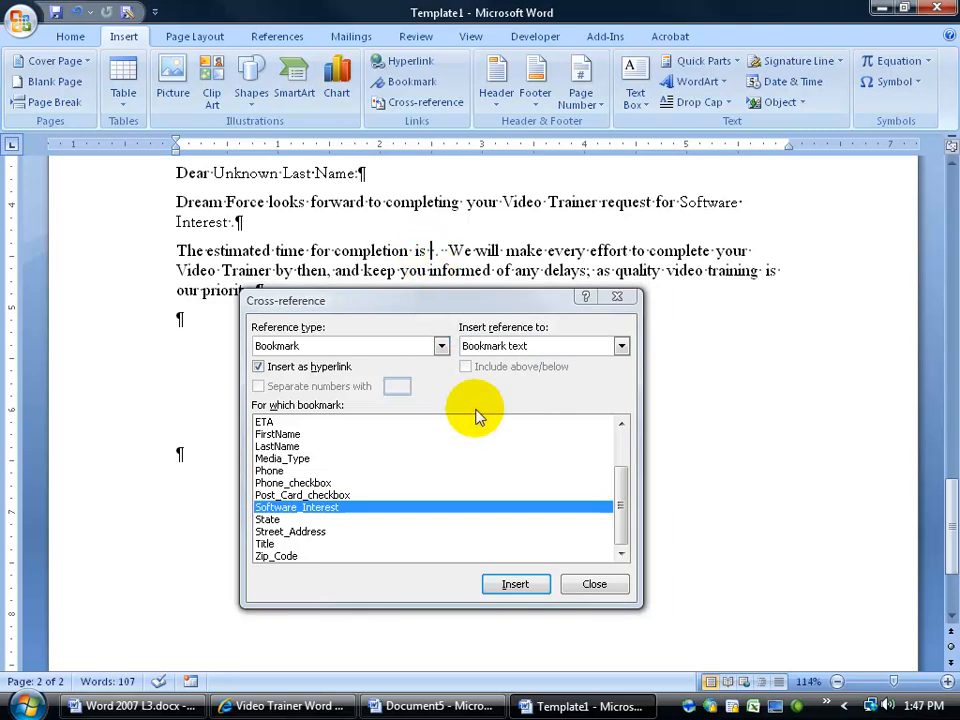
{"action": "left_click_drag", "start_coordinate": [619, 492], "coordinate": [620, 473]}
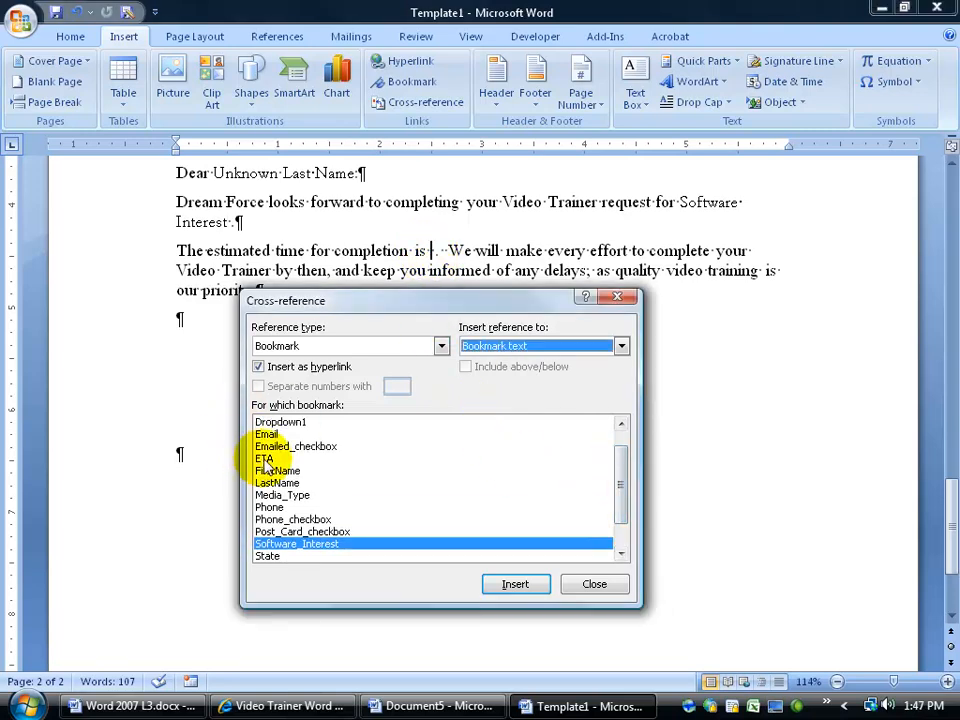
{"action": "left_click", "coordinate": [264, 458]}
{"action": "left_click", "coordinate": [510, 584]}
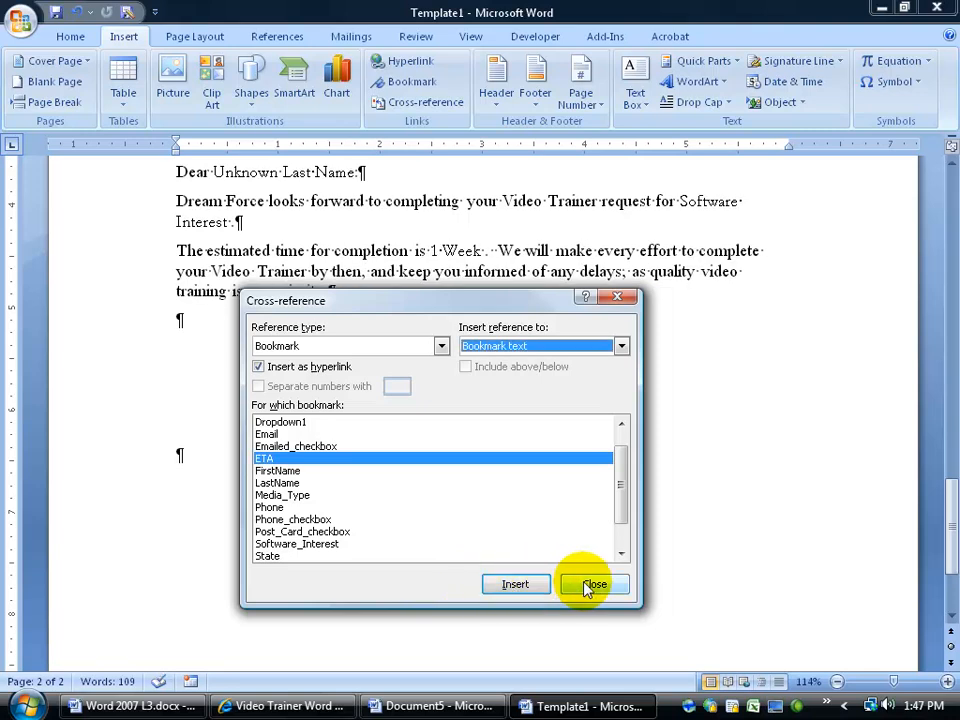
{"action": "left_click", "coordinate": [594, 584]}
Set the letter text from the greeting through the completion time reference to Times New Roman.
{"action": "scroll", "coordinate": [462, 510], "scroll_direction": "up", "scroll_amount": 3}
{"action": "left_click", "coordinate": [183, 258]}
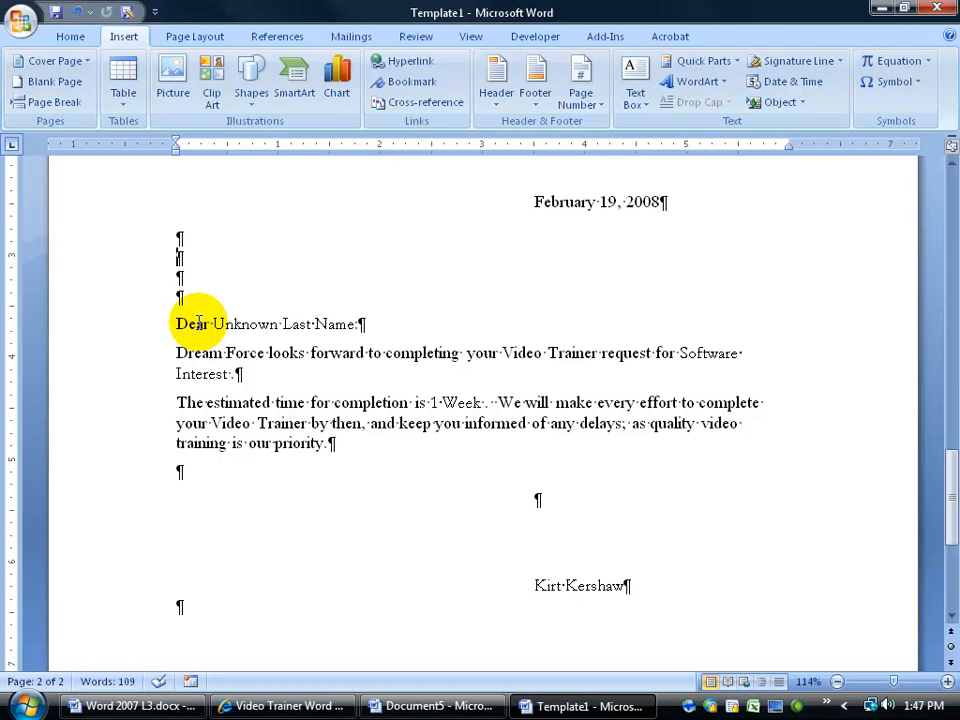
{"action": "left_click_drag", "start_coordinate": [175, 324], "coordinate": [527, 410]}
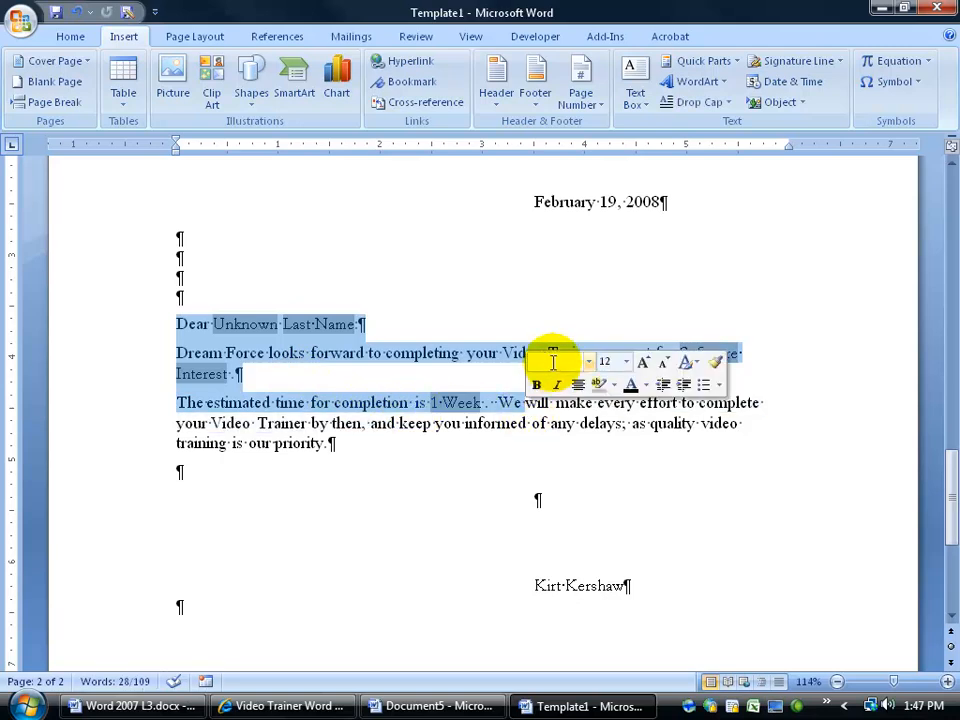
{"action": "key", "text": "Tab"}
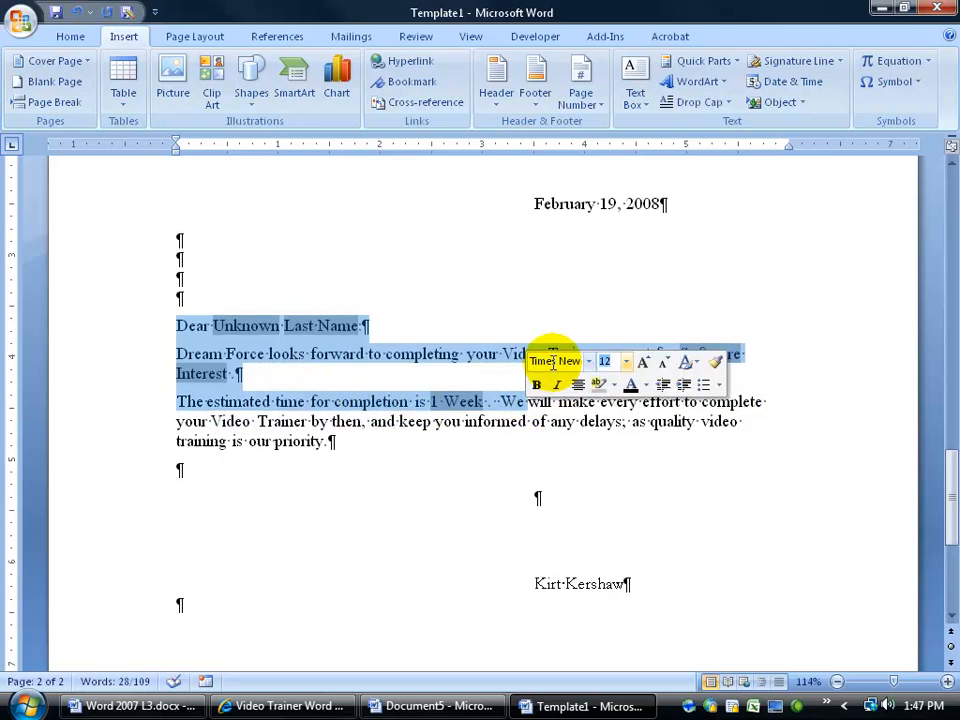
{"action": "left_click", "coordinate": [309, 357]}
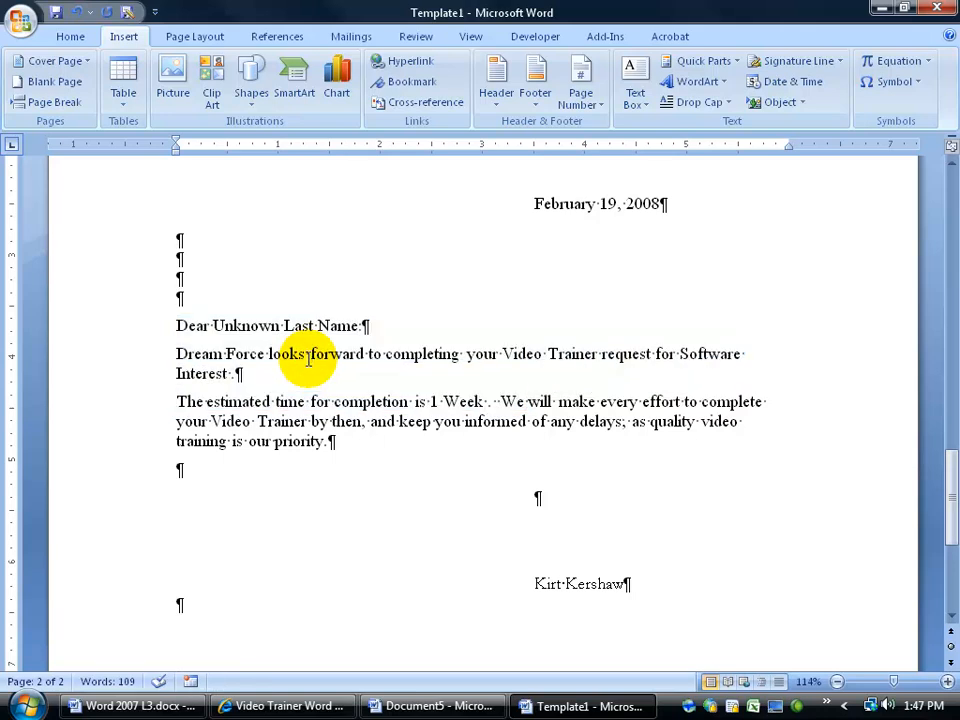
Enable Calculate on exit for the Title drop-down form field on page 1.
{"action": "left_click_drag", "start_coordinate": [943, 471], "coordinate": [911, 195]}
{"action": "double_click", "coordinate": [316, 329]}
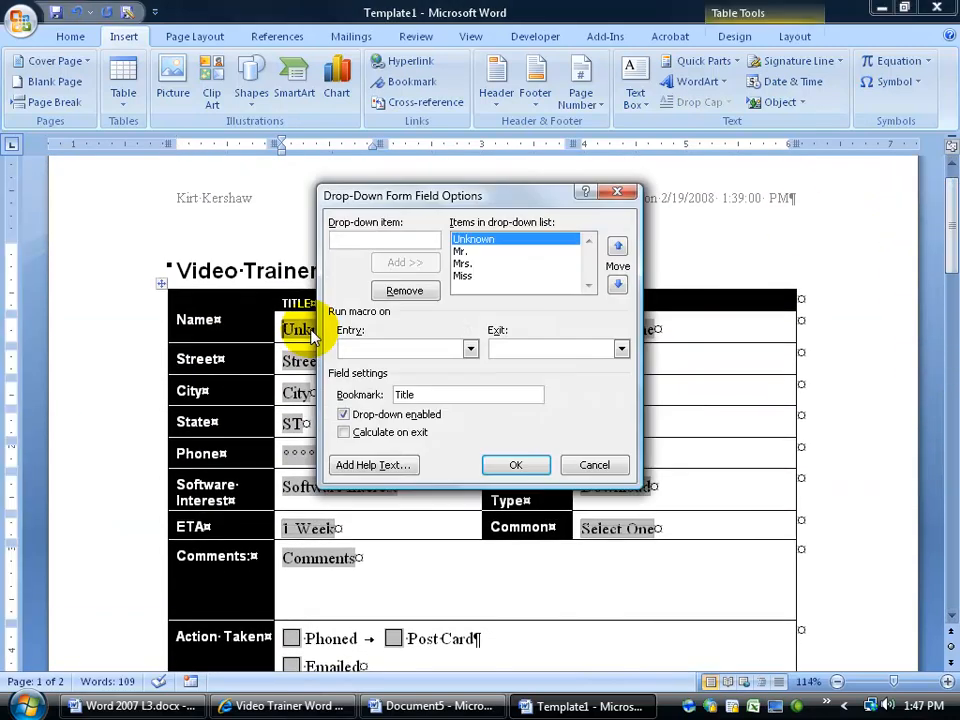
{"action": "left_click", "coordinate": [345, 432]}
{"action": "left_click_drag", "start_coordinate": [418, 190], "coordinate": [547, 235]}
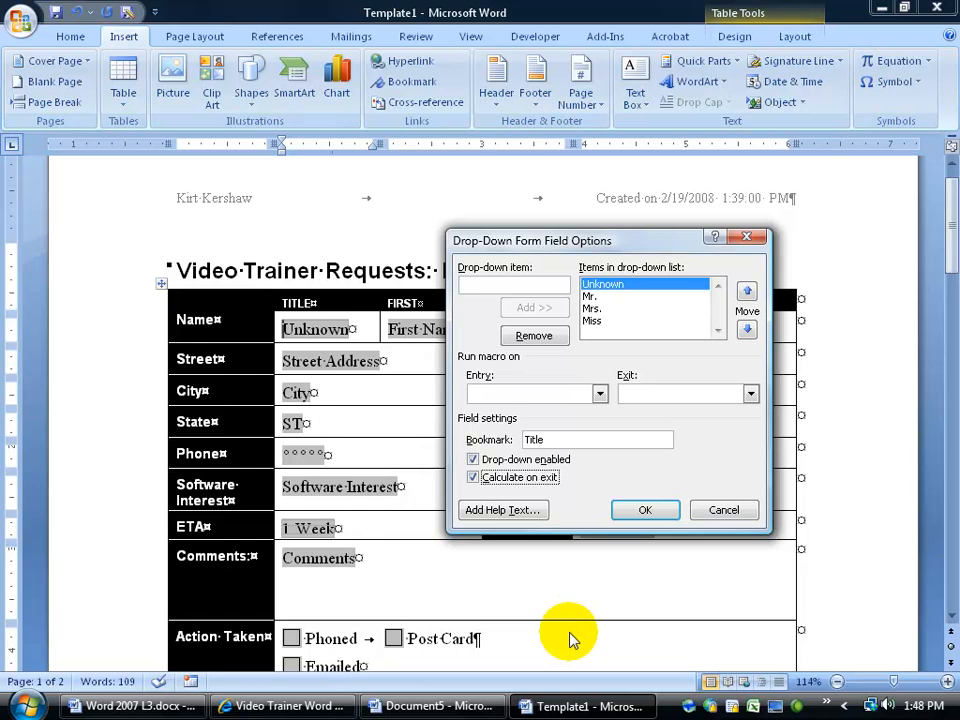
{"action": "left_click", "coordinate": [645, 510]}
Enable Calculate on exit for the Last Name text form field in the client form.
{"action": "left_click_drag", "start_coordinate": [949, 242], "coordinate": [949, 476]}
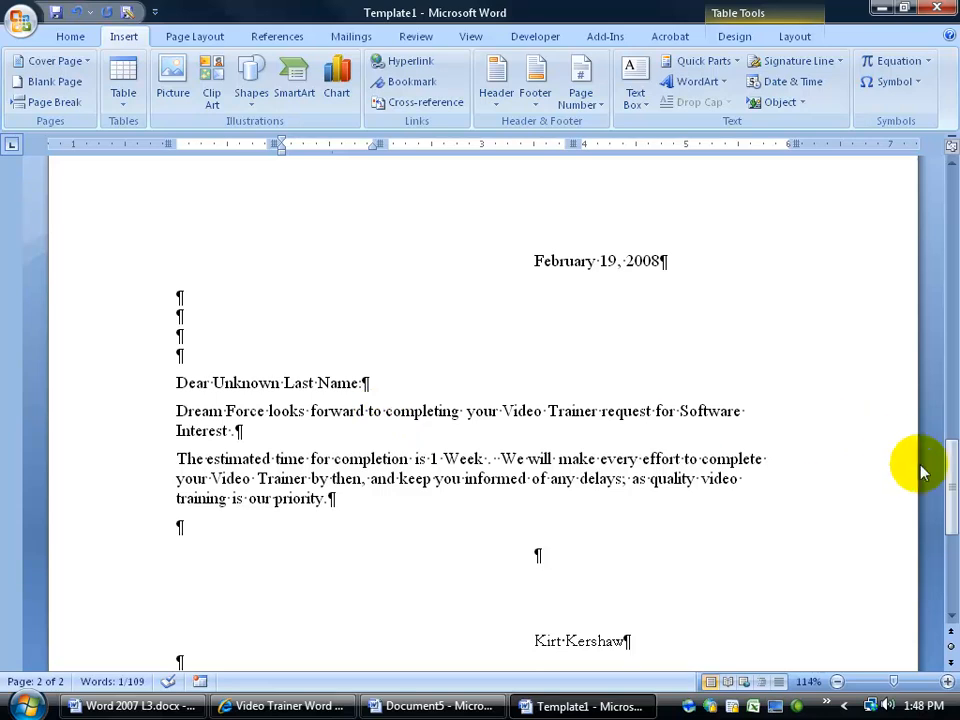
{"action": "left_click_drag", "start_coordinate": [947, 489], "coordinate": [917, 240]}
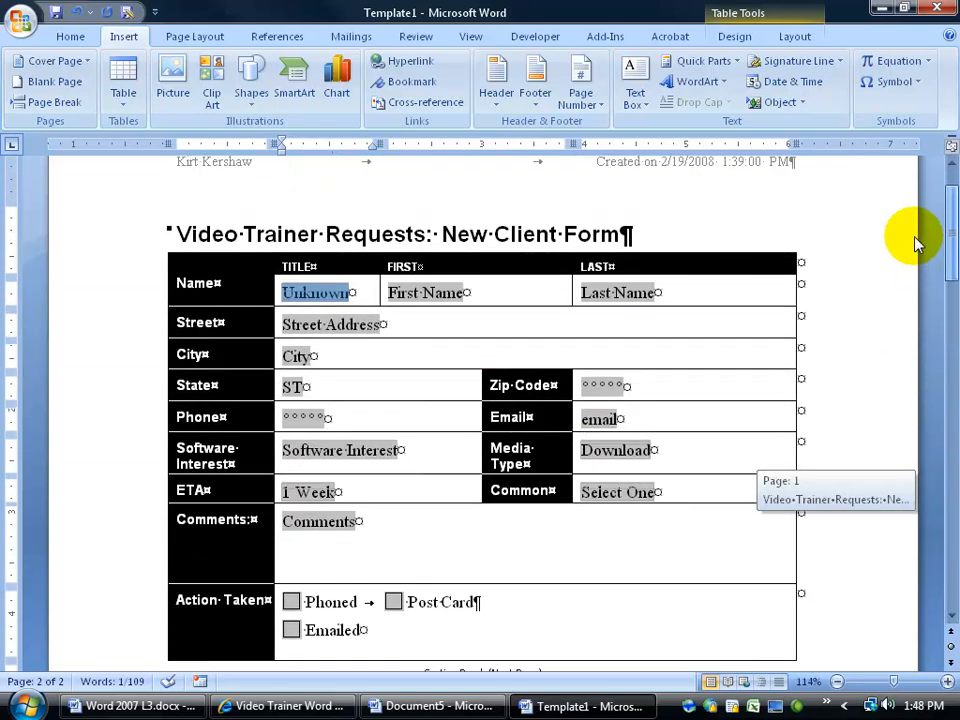
{"action": "double_click", "coordinate": [619, 294]}
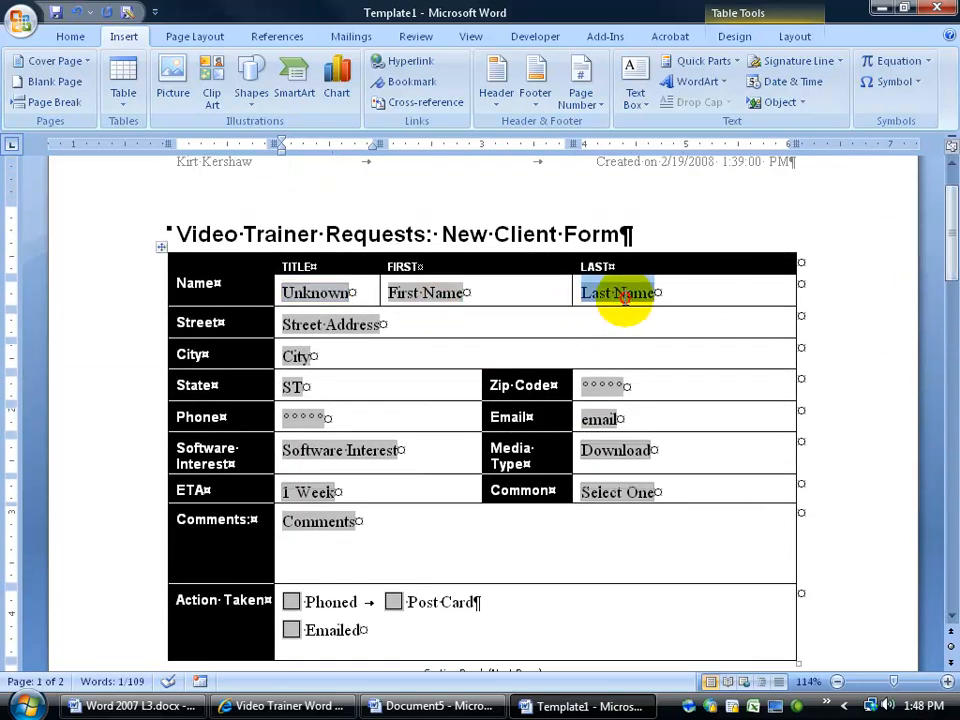
{"action": "left_click", "coordinate": [312, 446]}
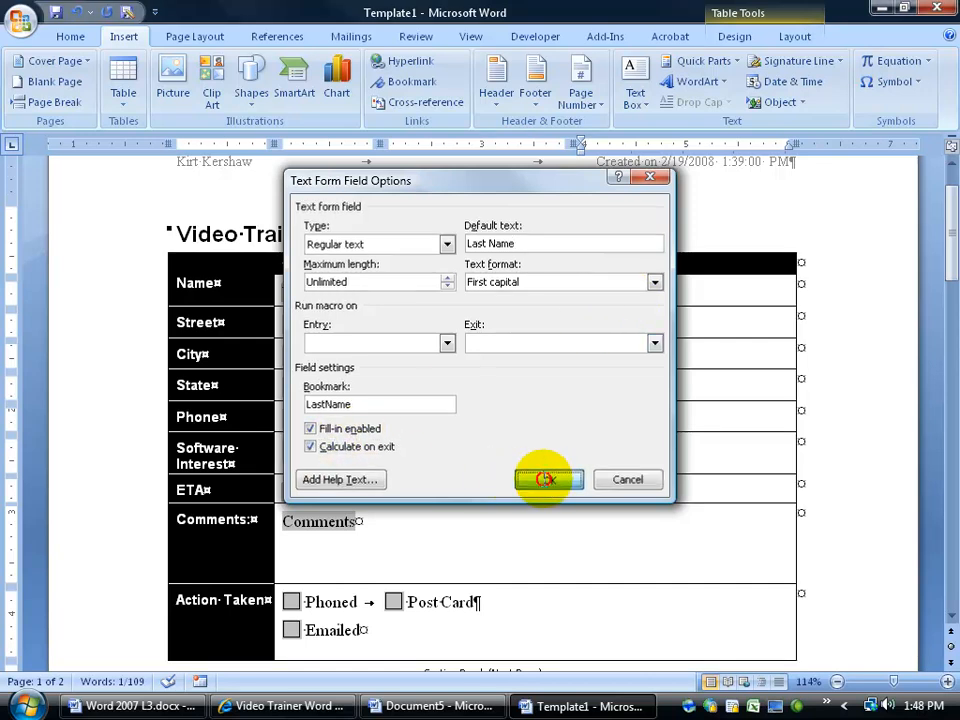
{"action": "left_click", "coordinate": [548, 479]}
Enable Calculate on exit for the ETA drop-down form field.
{"action": "double_click", "coordinate": [313, 494]}
{"action": "left_click", "coordinate": [341, 431]}
{"action": "left_click", "coordinate": [508, 465]}
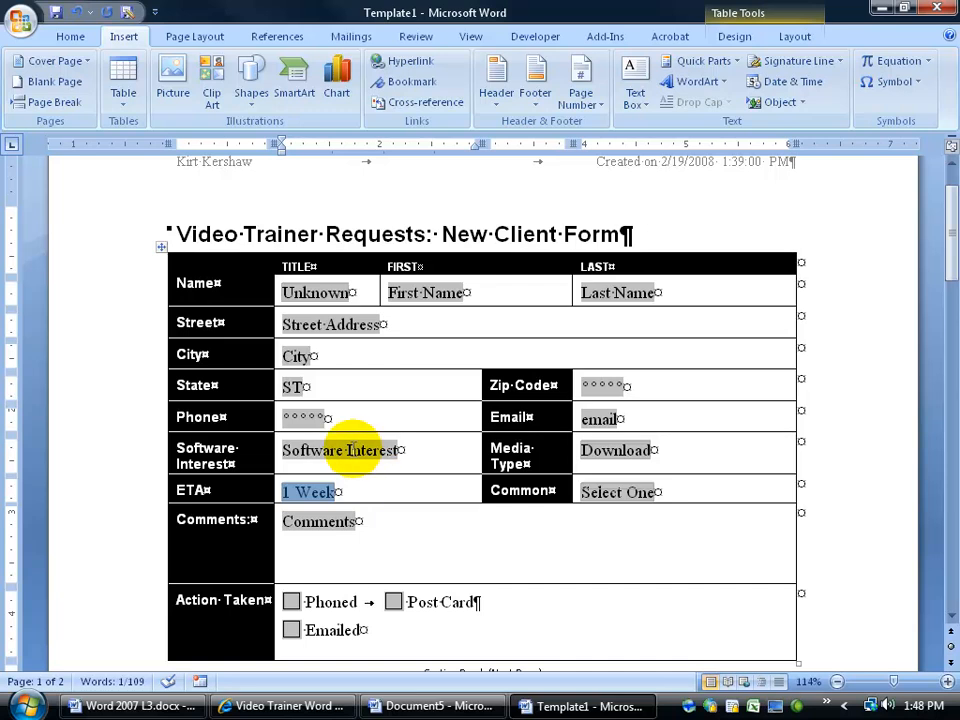
Enable Calculate on exit for the Software Interest text form field.
{"action": "double_click", "coordinate": [356, 448]}
{"action": "left_click", "coordinate": [314, 446]}
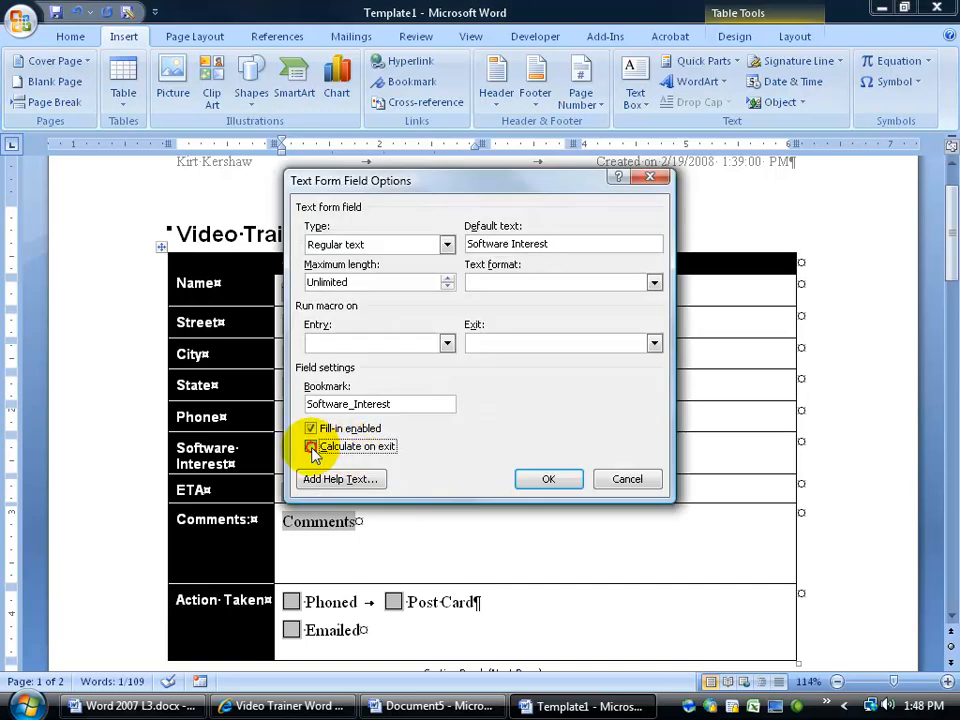
{"action": "left_click", "coordinate": [535, 479]}
Append "The software you requested for video training on isn't common industry software, and will affect the pricing." and a call-us sentence to the letter's last paragraph.
{"action": "left_click_drag", "start_coordinate": [945, 236], "coordinate": [895, 510]}
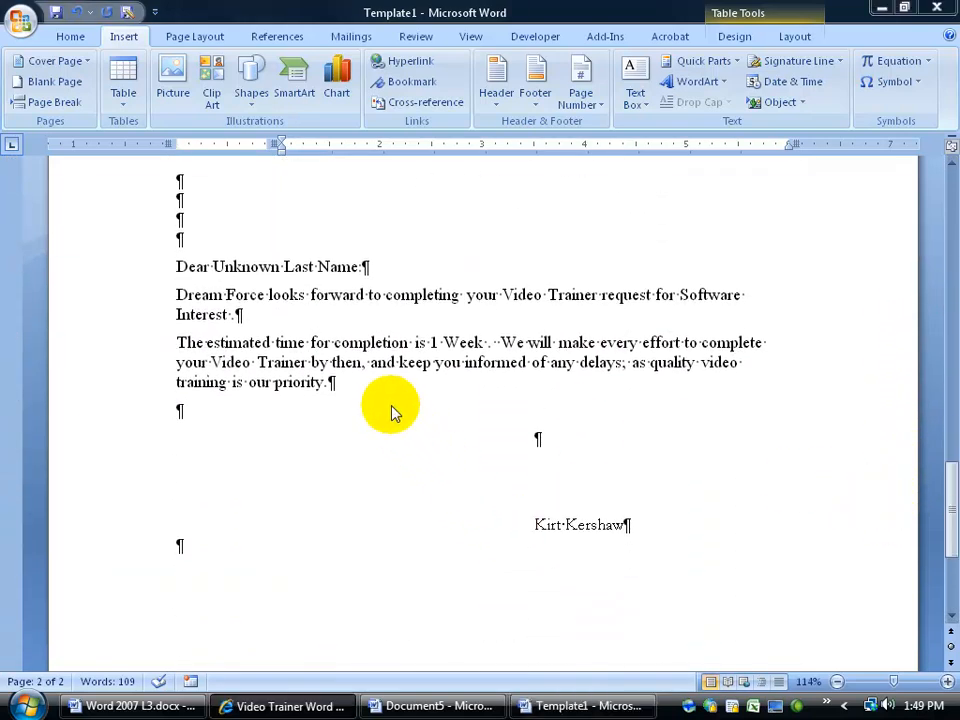
{"action": "left_click", "coordinate": [355, 387]}
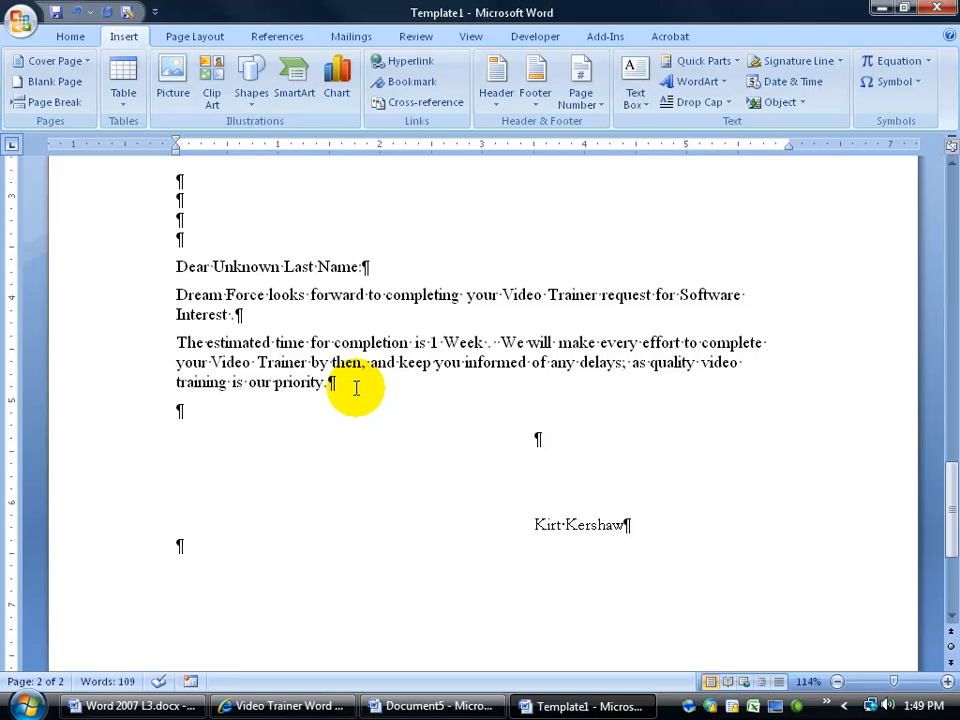
{"action": "type", "text": "The software you requested for video training on isn't common"}
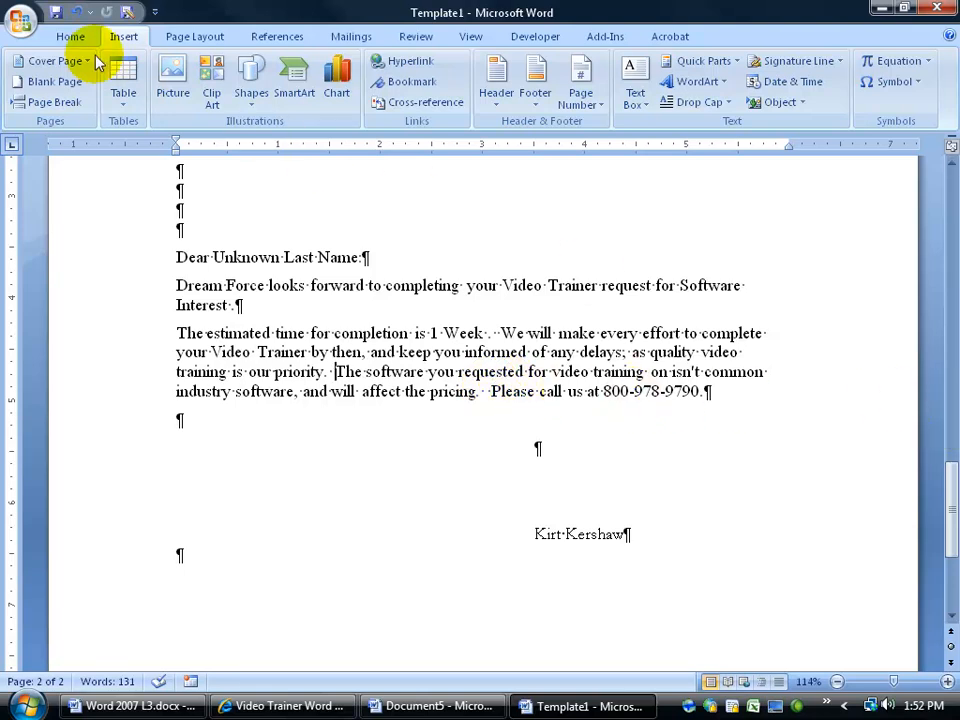
Hide the document's formatting marks and check the Common drop-down field in the form on page 1.
{"action": "left_click", "coordinate": [70, 36]}
{"action": "left_click", "coordinate": [506, 68]}
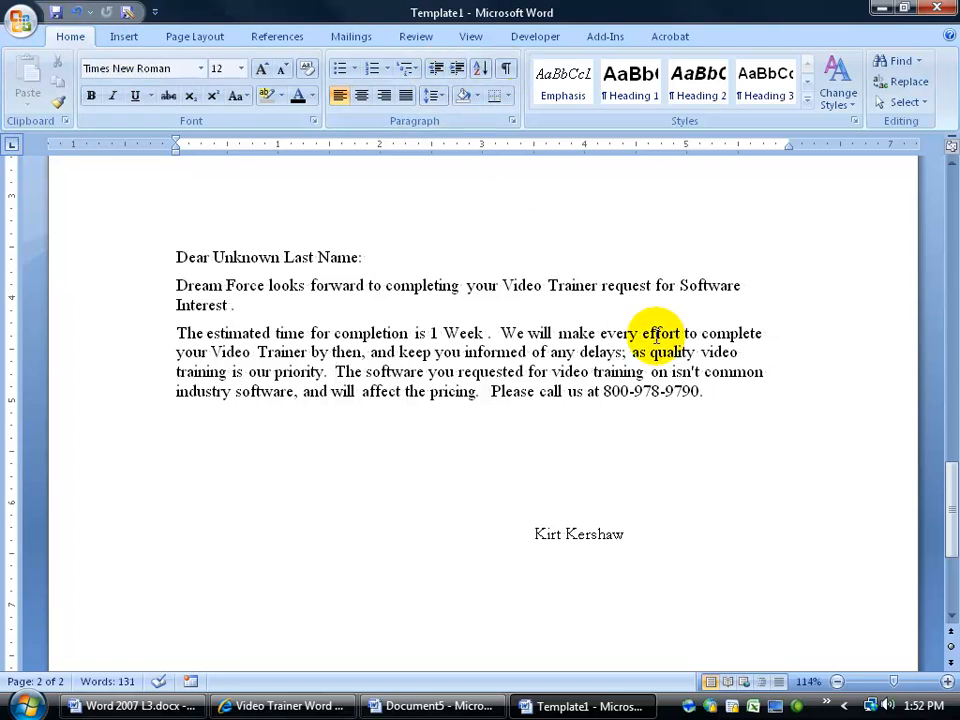
{"action": "left_click_drag", "start_coordinate": [945, 500], "coordinate": [943, 252]}
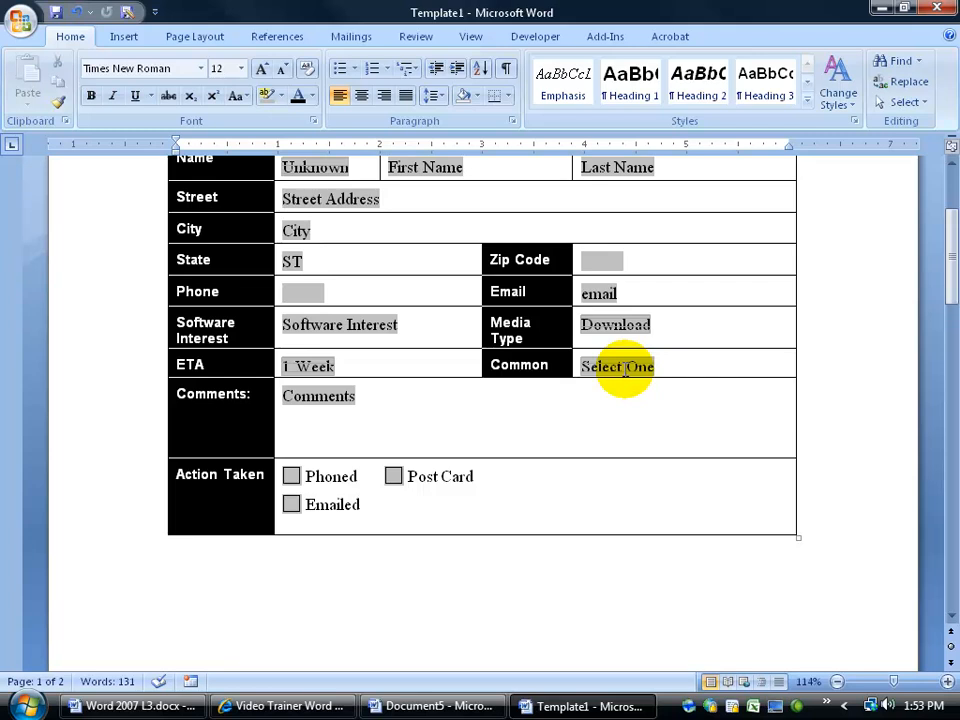
Save the letter's uncommon-software and call-us sentences as an AutoText building block named common_software, in the General category of Building Blocks.dotx.
{"action": "left_click_drag", "start_coordinate": [947, 286], "coordinate": [952, 516]}
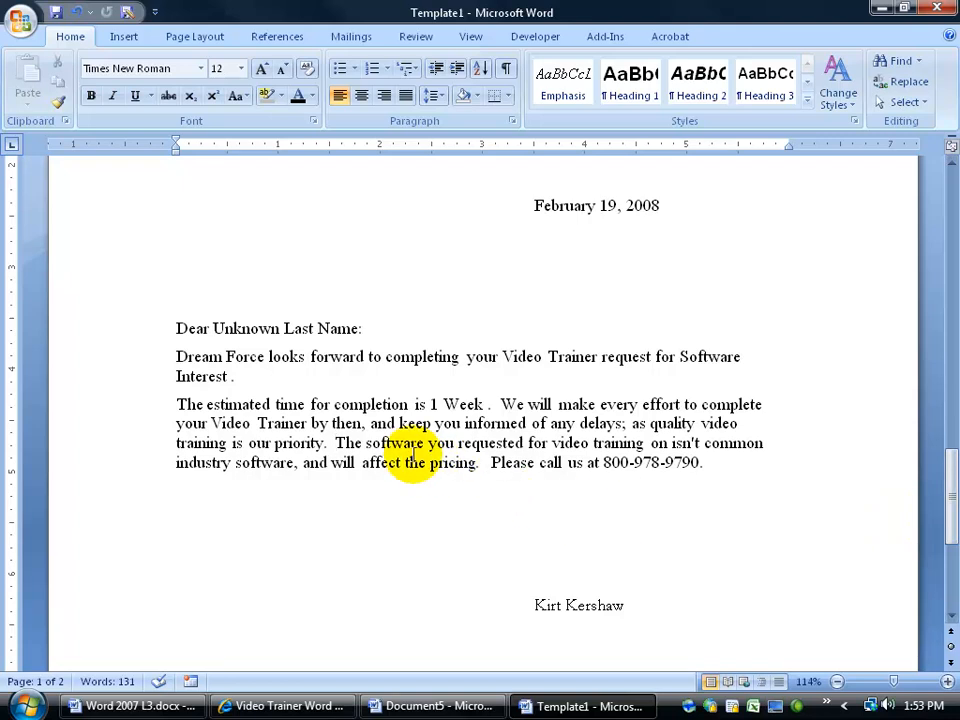
{"action": "left_click_drag", "start_coordinate": [333, 442], "coordinate": [701, 463]}
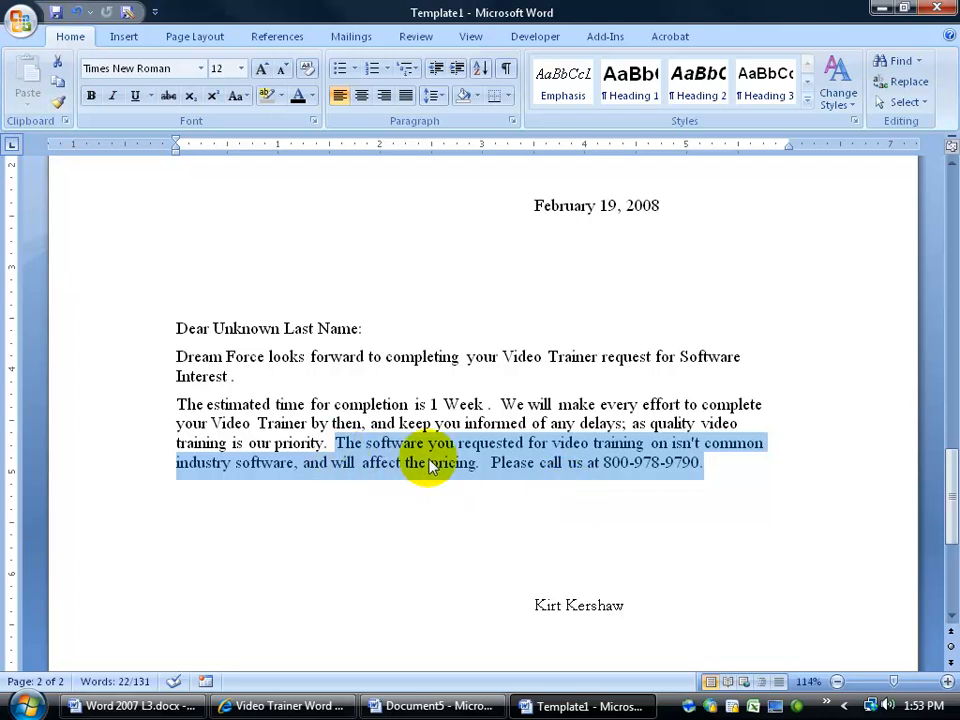
{"action": "left_click", "coordinate": [124, 38]}
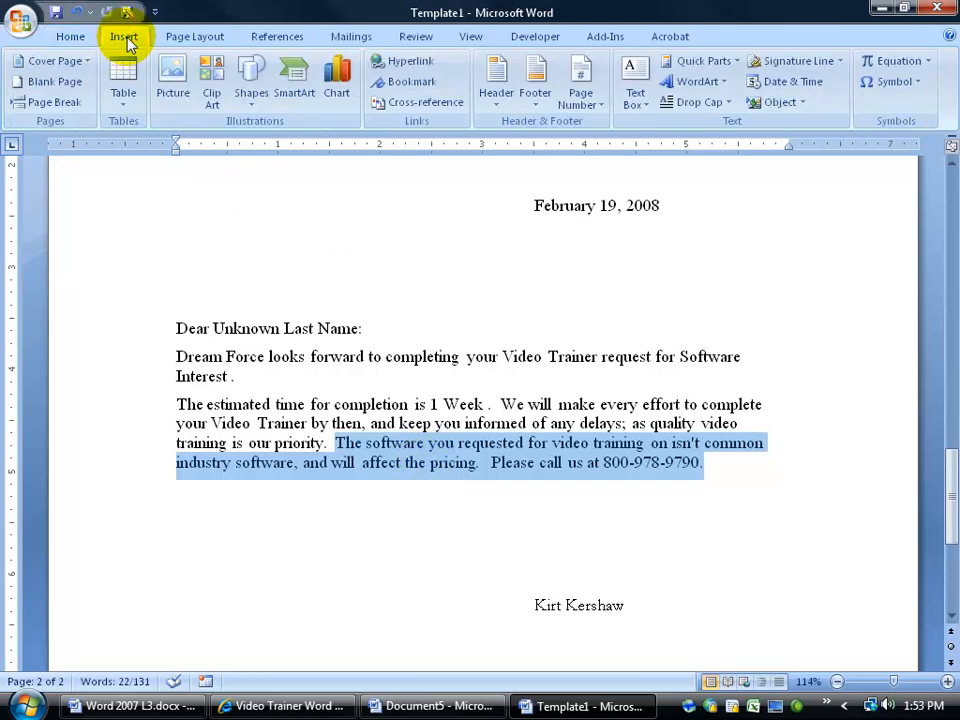
{"action": "left_click", "coordinate": [737, 63]}
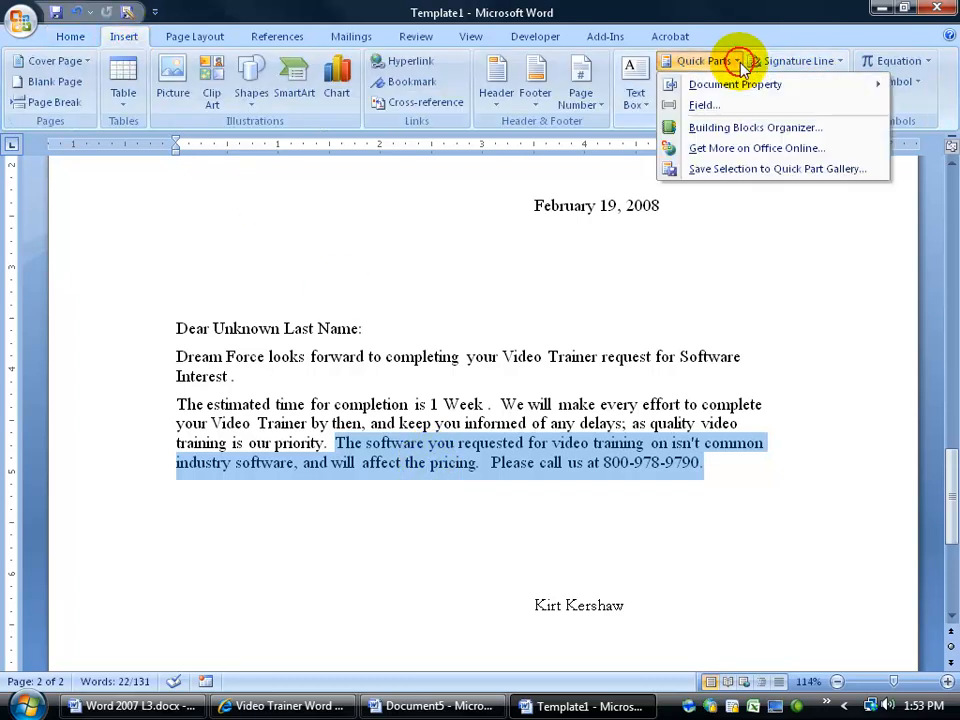
{"action": "left_click", "coordinate": [737, 170]}
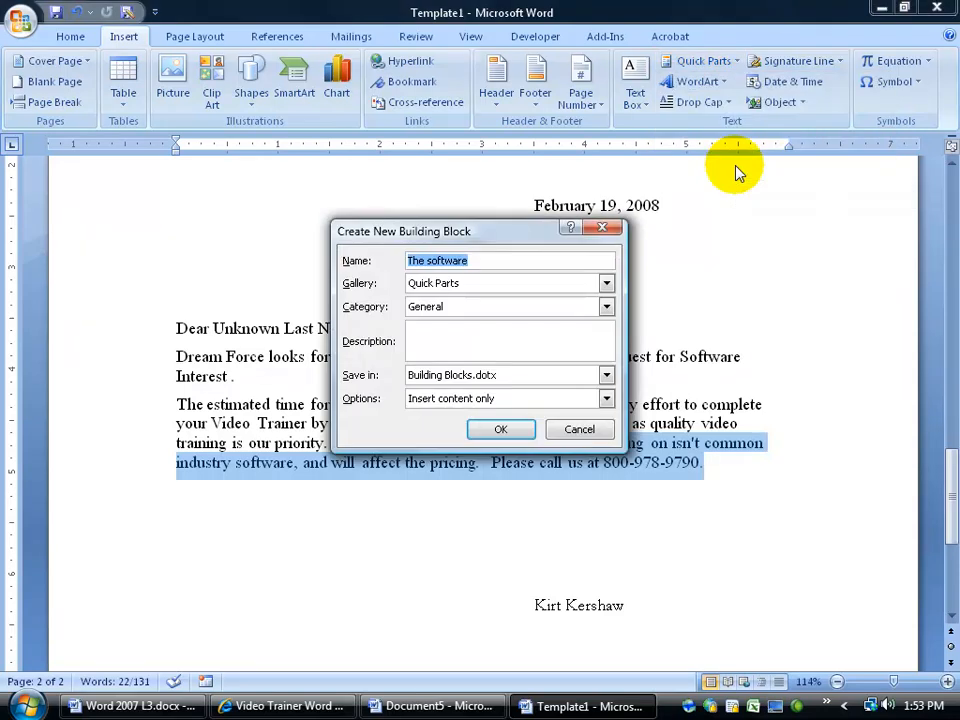
{"action": "type", "text": "coommon"}
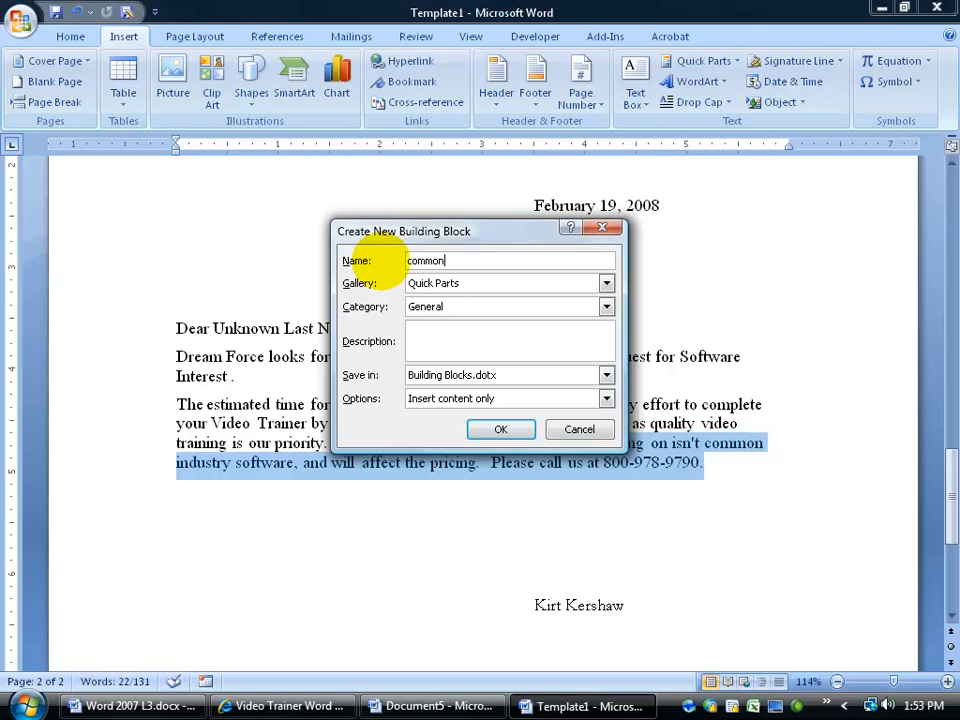
{"action": "type", "text": "_software"}
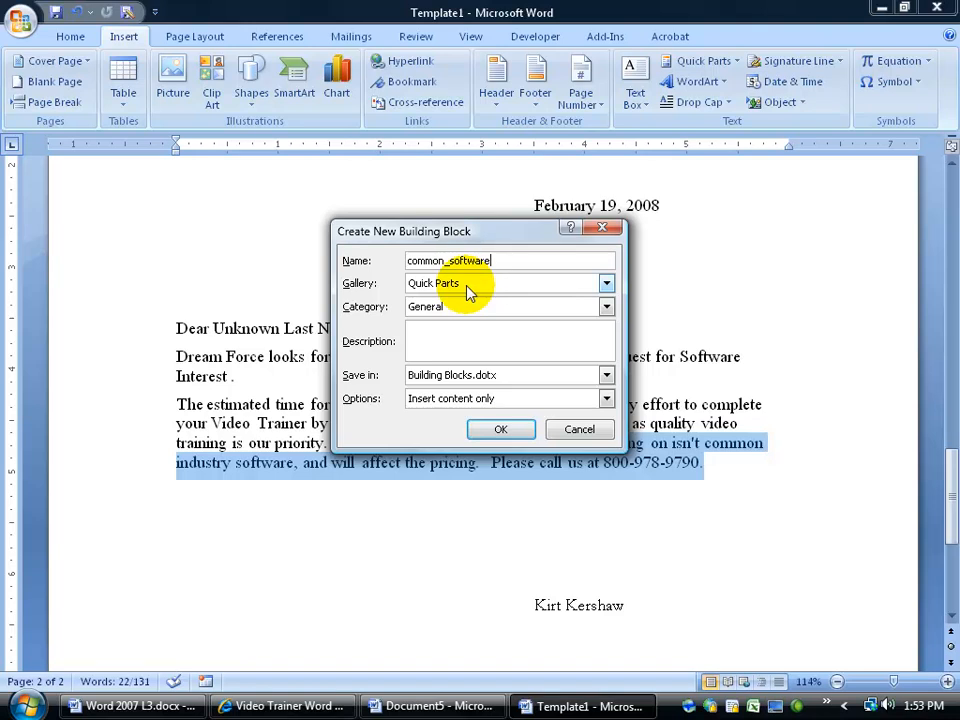
{"action": "left_click", "coordinate": [606, 286]}
{"action": "left_click", "coordinate": [505, 300]}
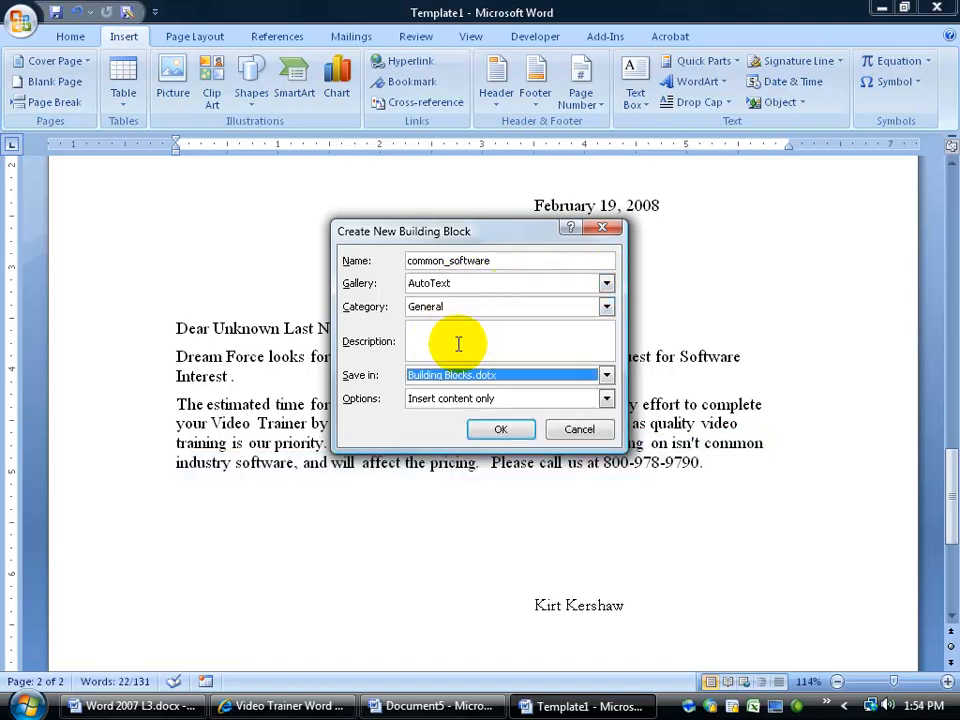
{"action": "left_click", "coordinate": [501, 428]}
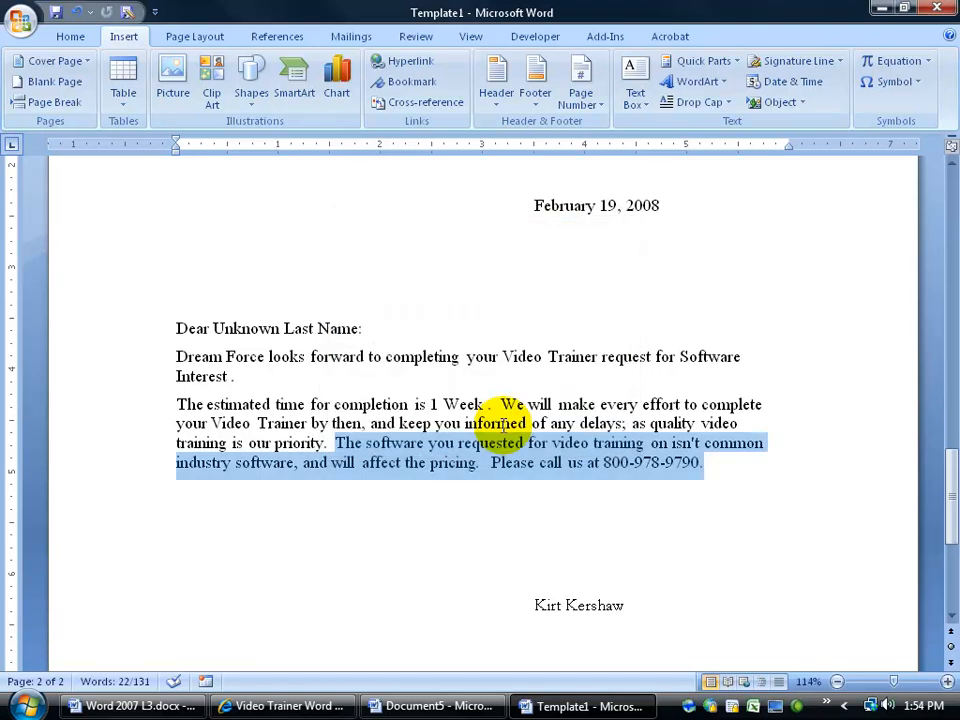
Delete the uncommon-software and call-us sentences from the letter, so its last paragraph ends at "training is our priority.".
{"action": "key", "text": "Delete"}
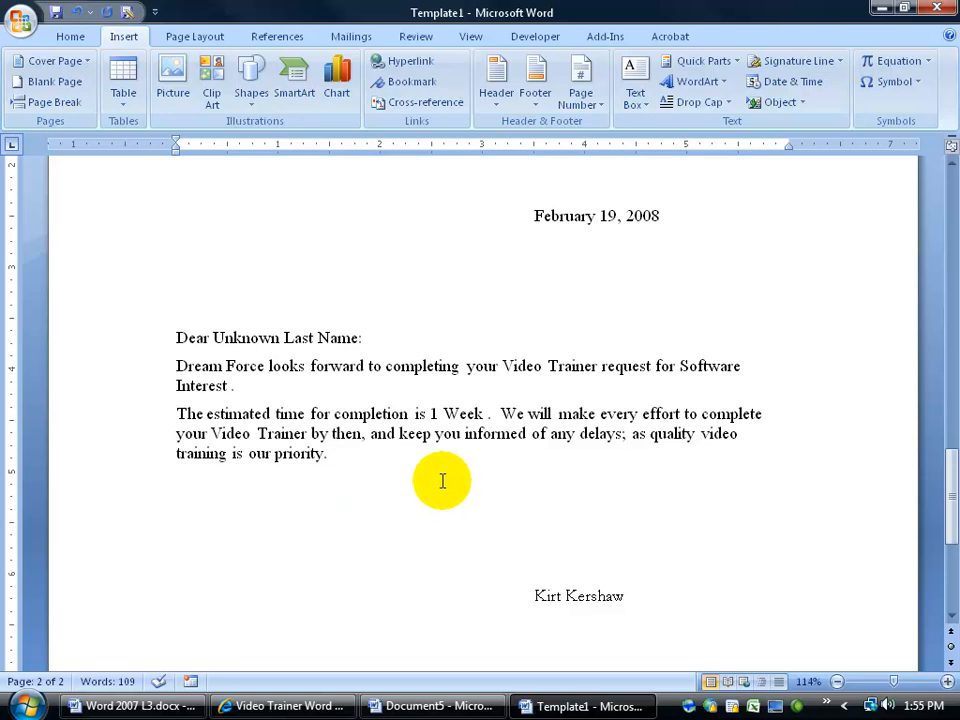
{"action": "left_click_drag", "start_coordinate": [949, 514], "coordinate": [951, 276]}
{"action": "left_click", "coordinate": [301, 313]}
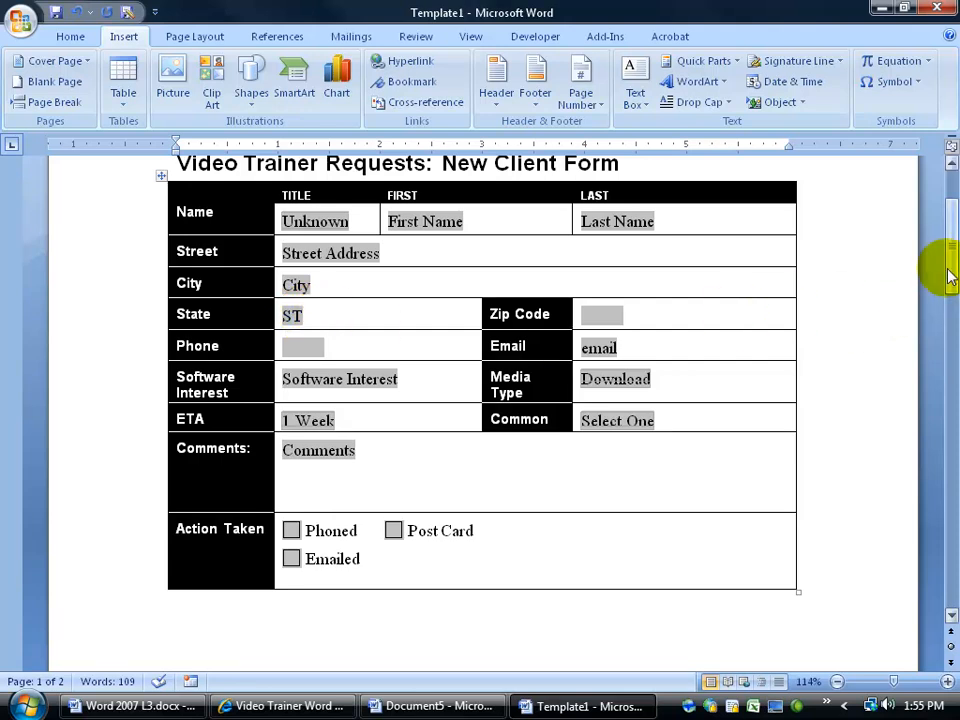
{"action": "left_click_drag", "start_coordinate": [950, 275], "coordinate": [945, 536]}
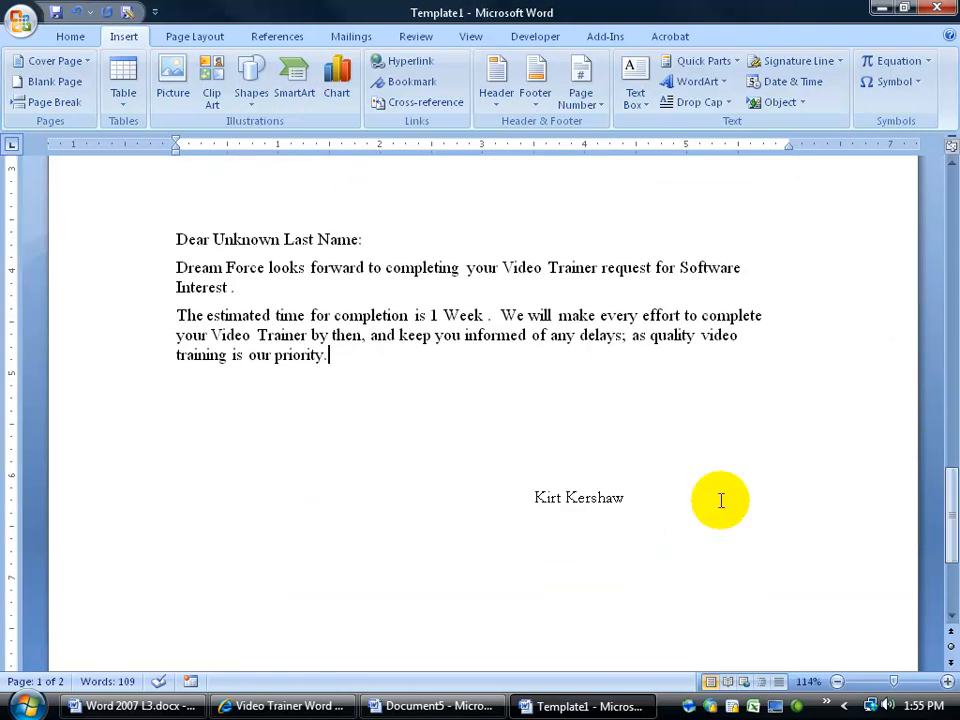
{"action": "left_click", "coordinate": [370, 350]}
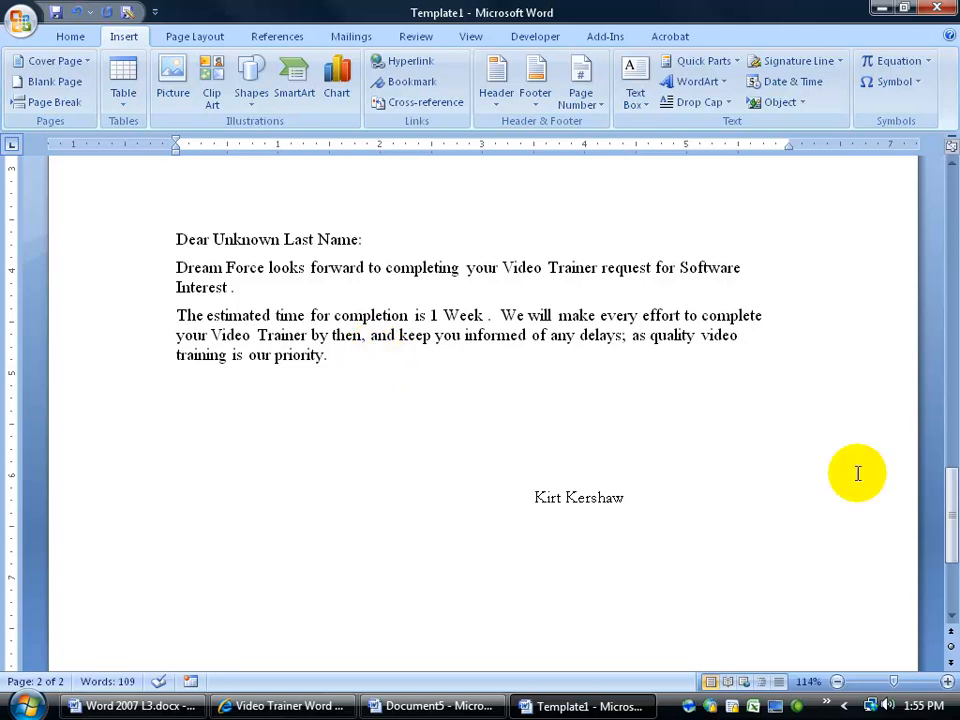
Enable Calculate on exit for the Common drop-down form field and set its bookmark to common_software.
{"action": "left_click_drag", "start_coordinate": [939, 508], "coordinate": [915, 253]}
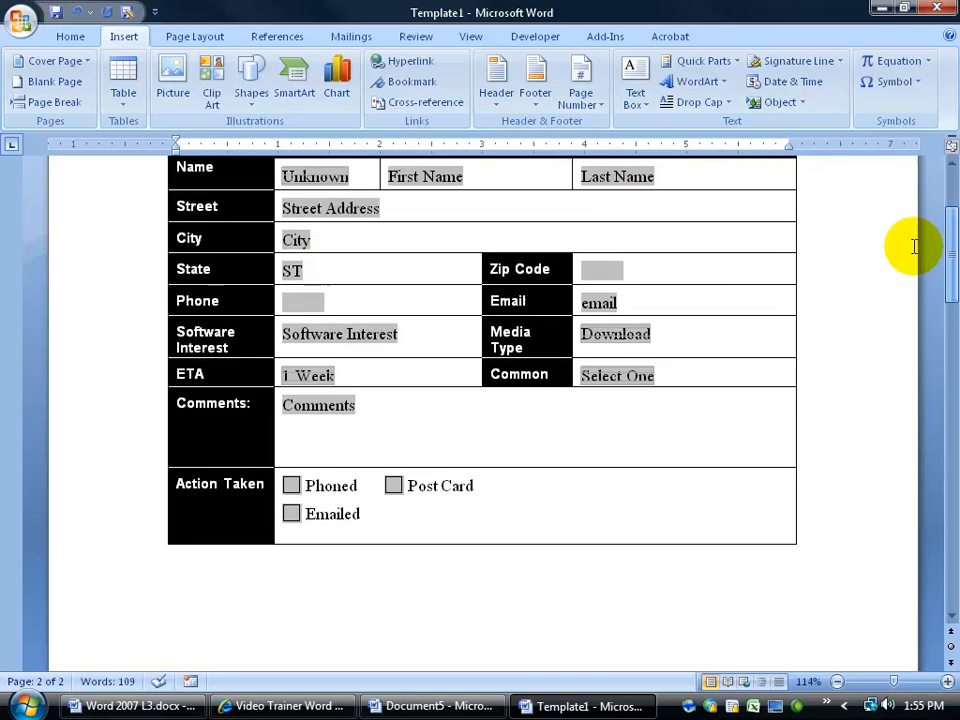
{"action": "double_click", "coordinate": [617, 377]}
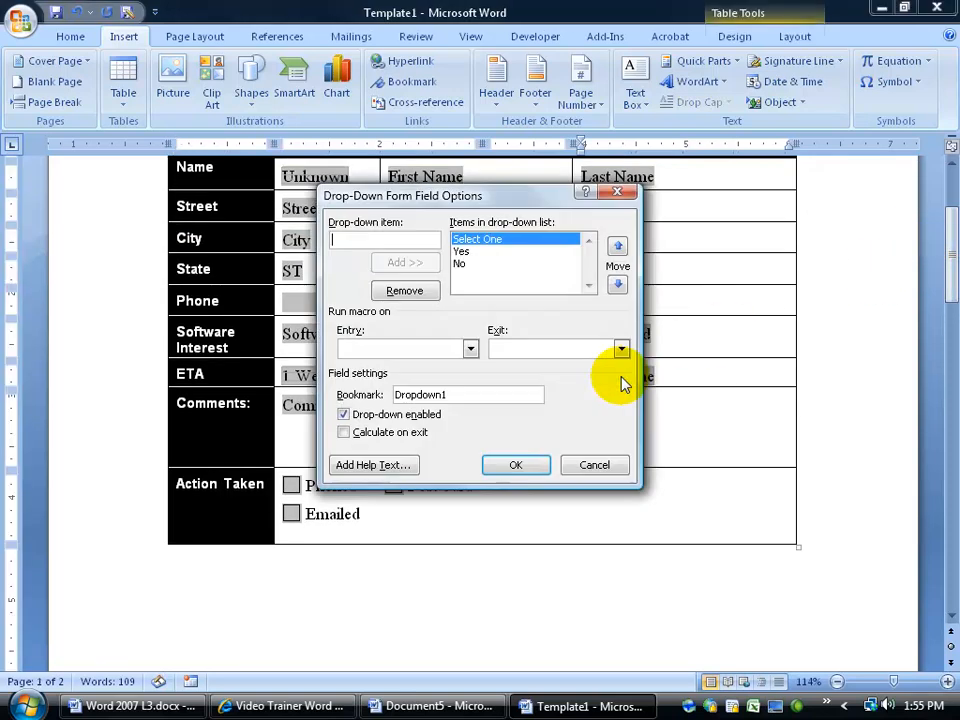
{"action": "left_click", "coordinate": [343, 432]}
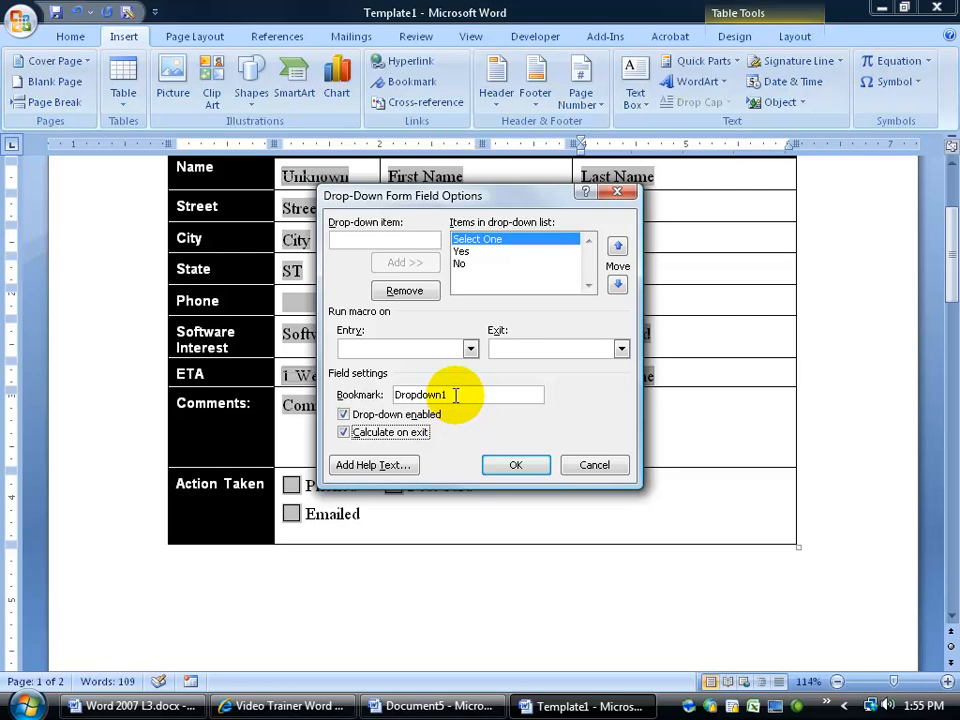
{"action": "left_click_drag", "start_coordinate": [455, 395], "coordinate": [396, 398]}
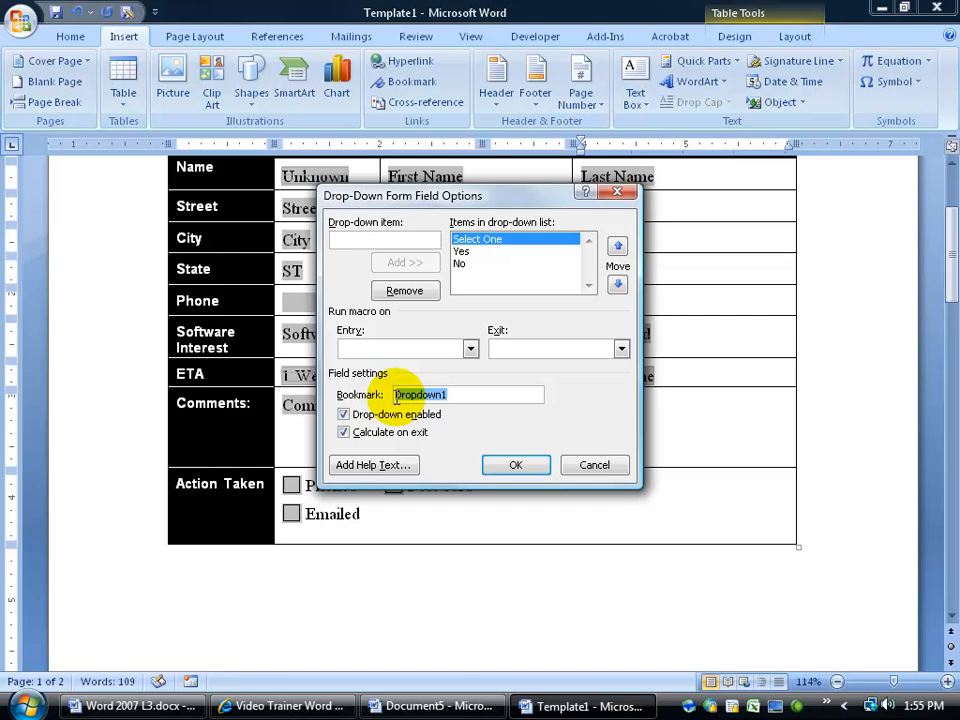
{"action": "type", "text": "common_software"}
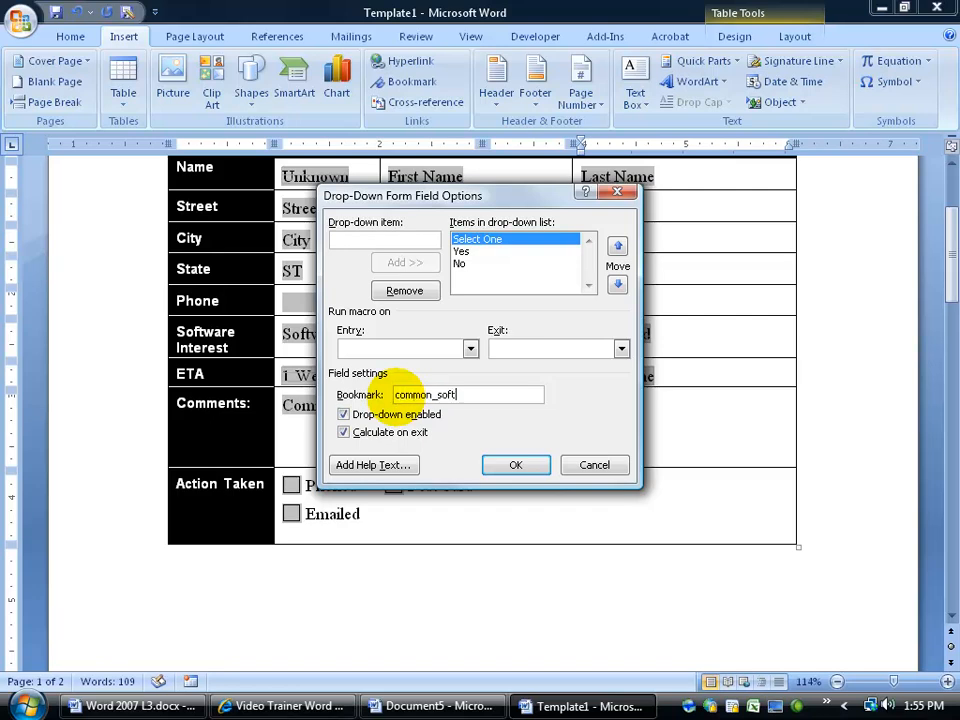
{"action": "left_click", "coordinate": [508, 465]}
Insert an If field without a condition after "training is our priority." in the letter.
{"action": "left_click_drag", "start_coordinate": [940, 279], "coordinate": [916, 503]}
{"action": "left_click", "coordinate": [352, 464]}
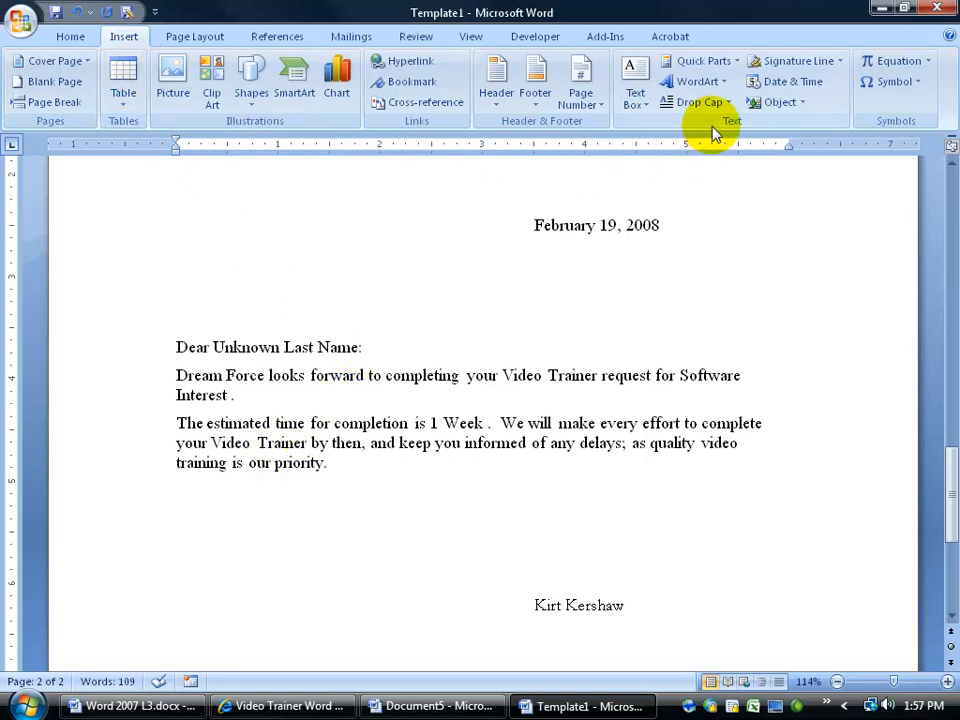
{"action": "left_click", "coordinate": [729, 60]}
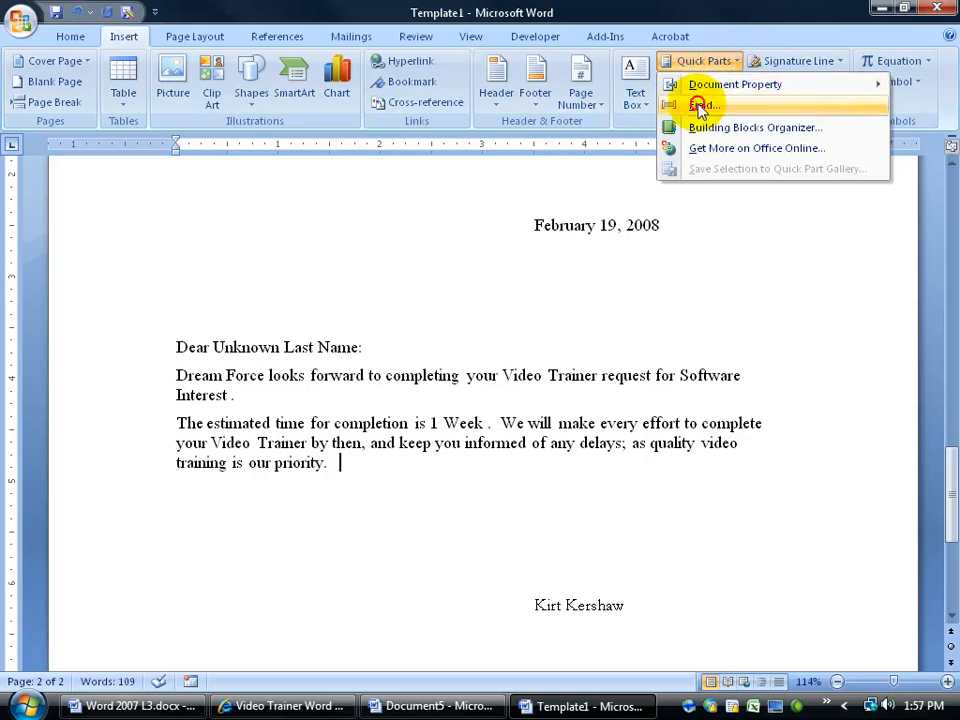
{"action": "left_click", "coordinate": [703, 104]}
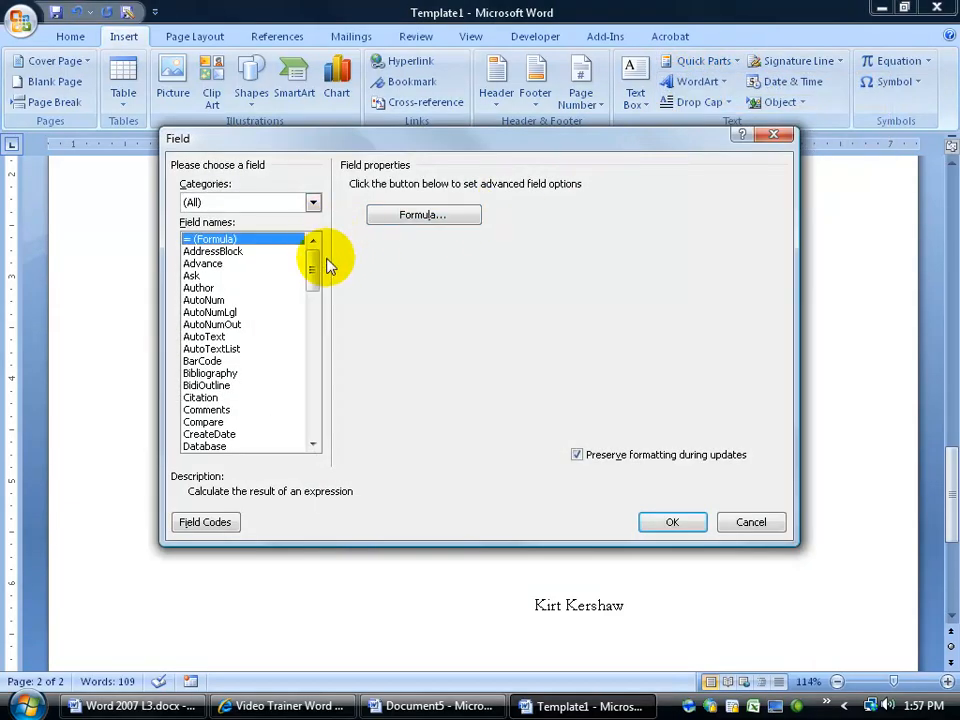
{"action": "left_click_drag", "start_coordinate": [317, 262], "coordinate": [313, 313]}
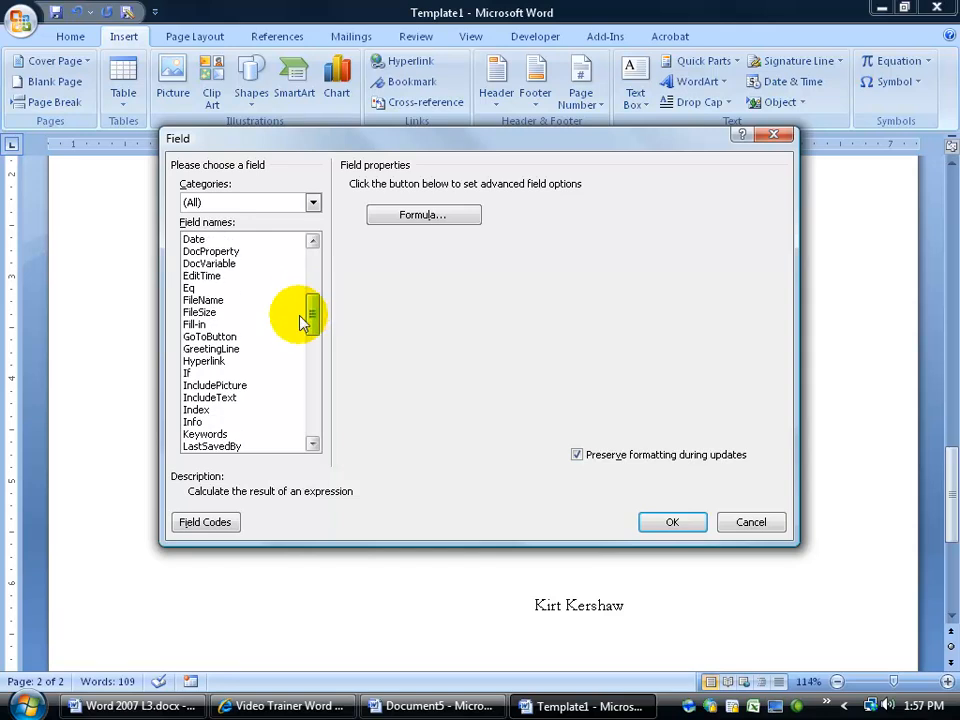
{"action": "left_click", "coordinate": [190, 373]}
{"action": "left_click", "coordinate": [671, 521]}
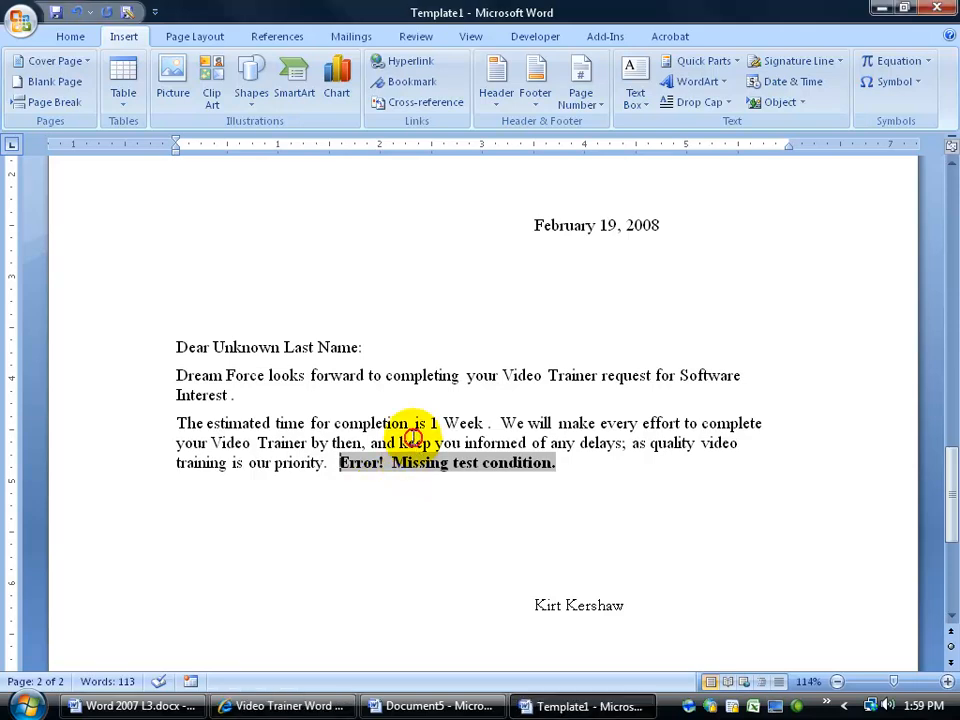
{"action": "left_click", "coordinate": [412, 438]}
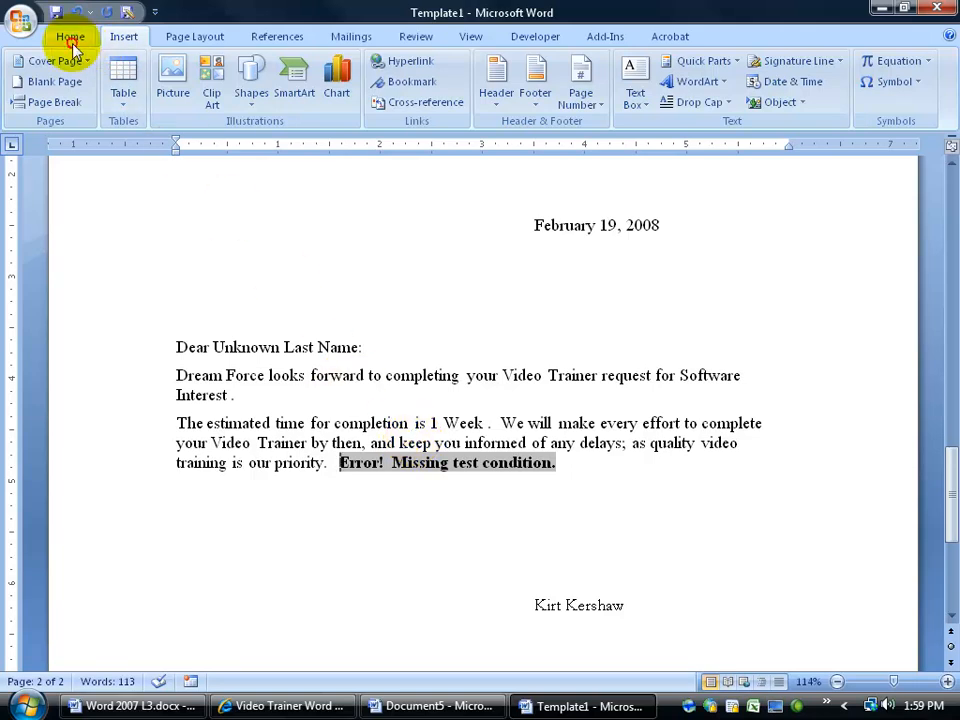
Show the formatting marks and display the codes of all fields in the letter.
{"action": "left_click", "coordinate": [70, 40]}
{"action": "left_click", "coordinate": [506, 68]}
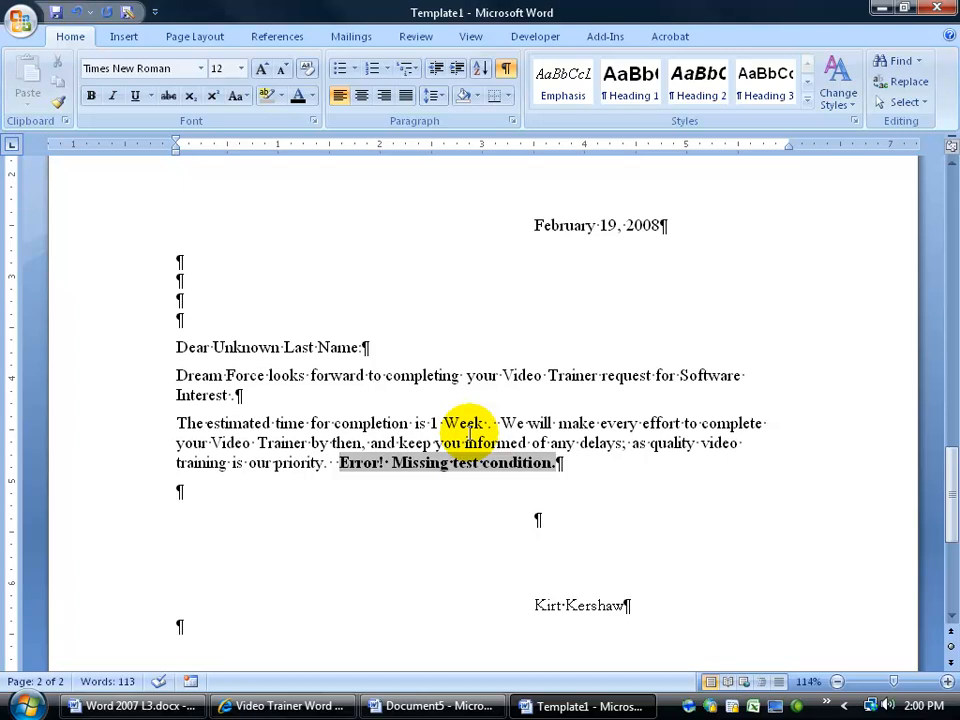
{"action": "key", "text": "alt+F9"}
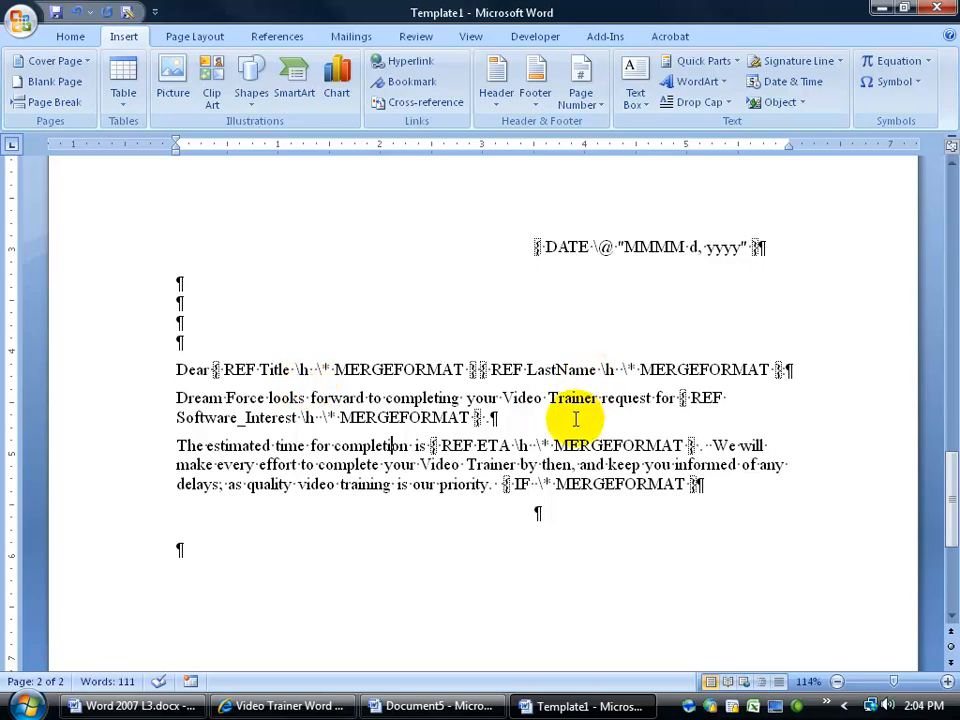
Add a closing to the letter in the last empty paragraph, with "Sincerely" on one line and the sender's name on the line below.
{"action": "left_click_drag", "start_coordinate": [951, 492], "coordinate": [953, 497]}
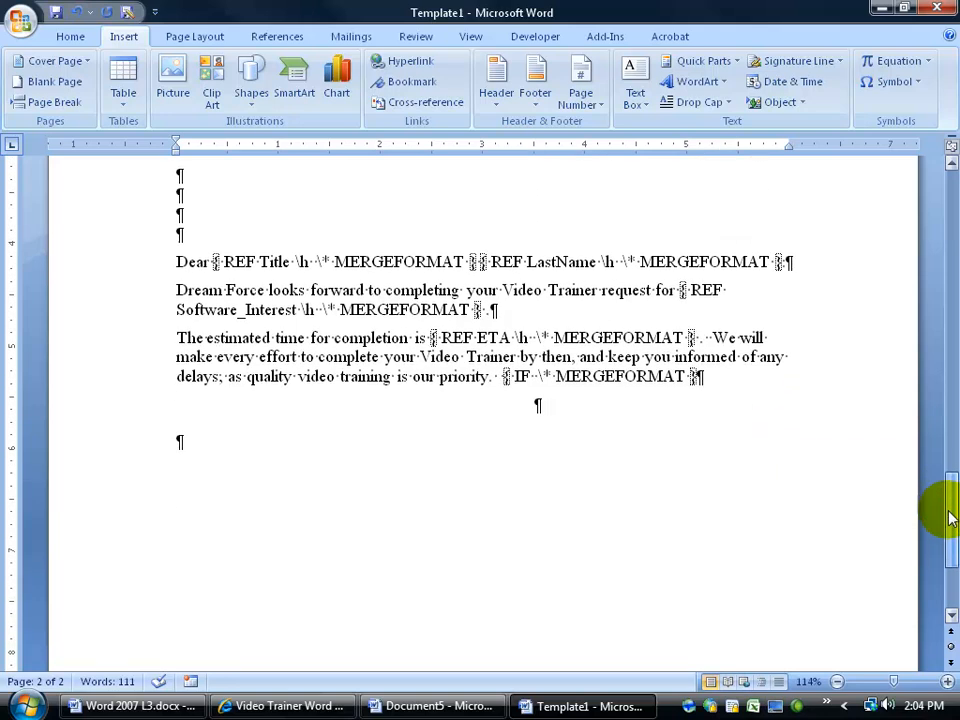
{"action": "left_click", "coordinate": [539, 388]}
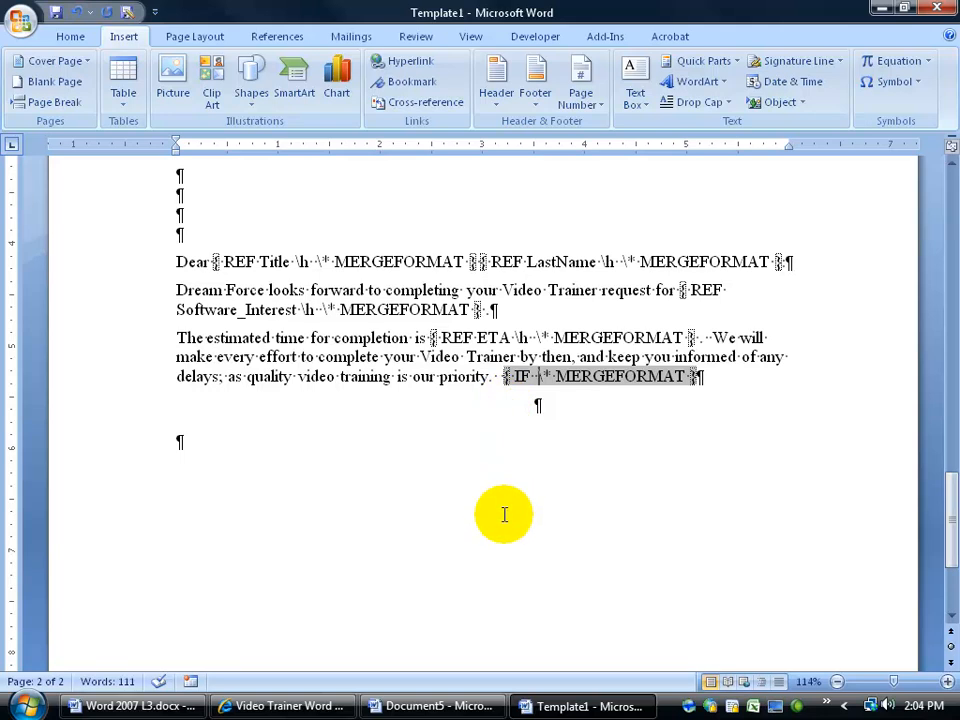
{"action": "left_click", "coordinate": [192, 443]}
{"action": "type", "text": "Sincerely Kirt Kershaw"}
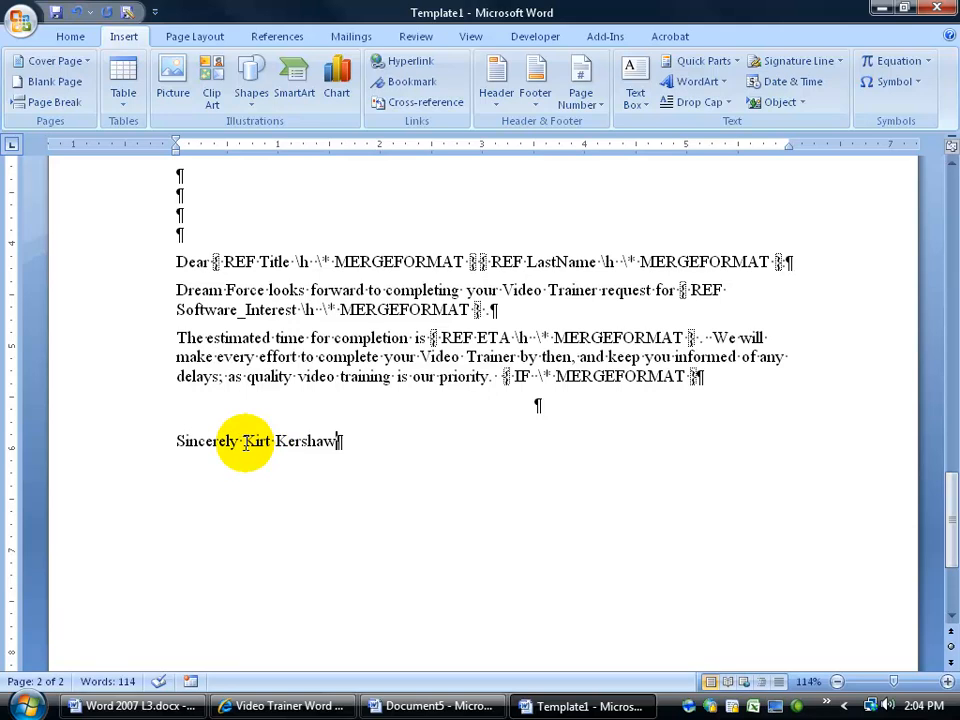
{"action": "left_click", "coordinate": [244, 441]}
{"action": "key", "text": "Return"}
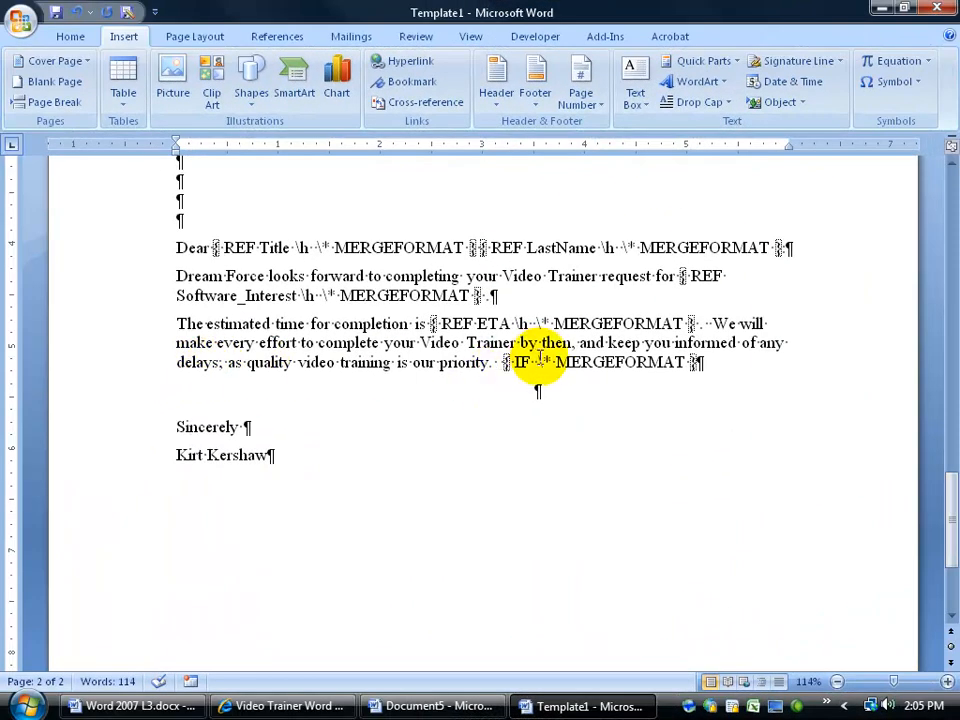
{"action": "left_click", "coordinate": [537, 366]}
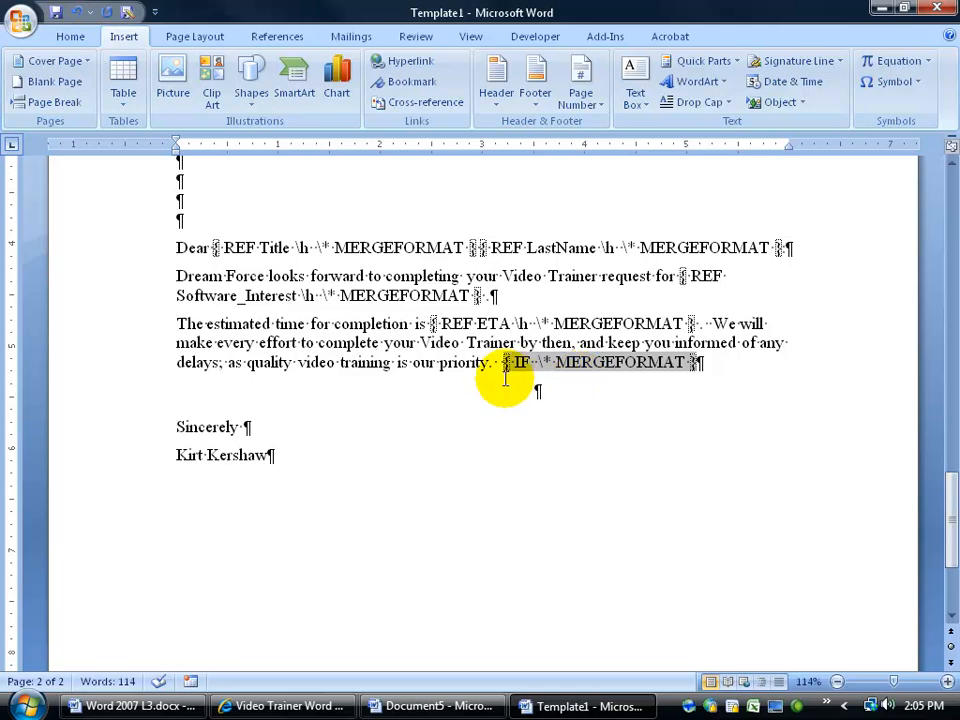
{"action": "left_click", "coordinate": [436, 362]}
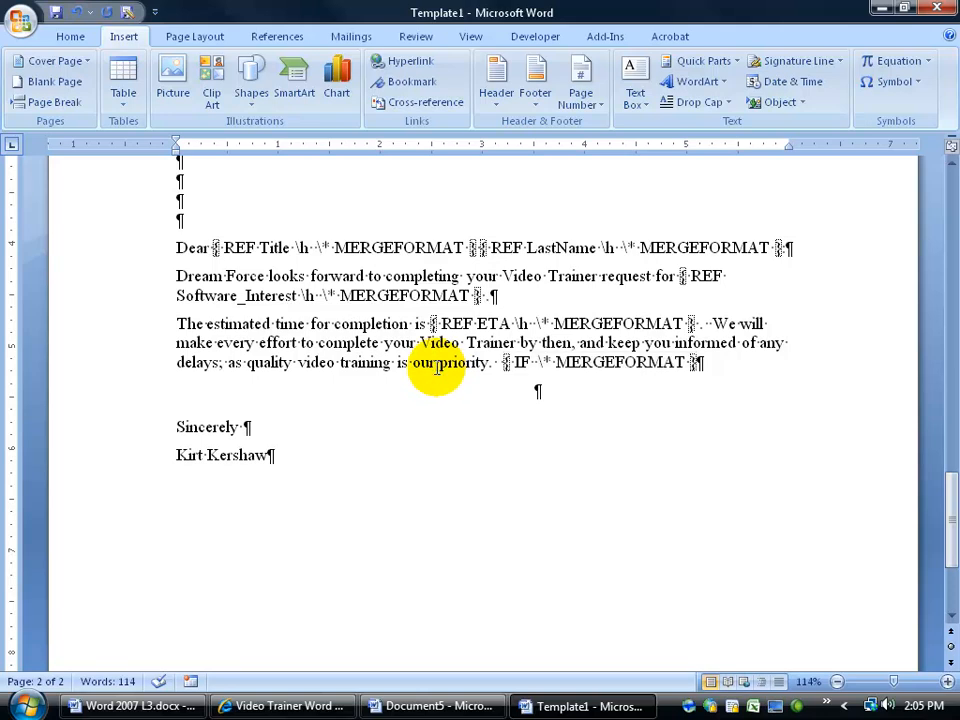
{"action": "key", "text": "ctrl+F9"}
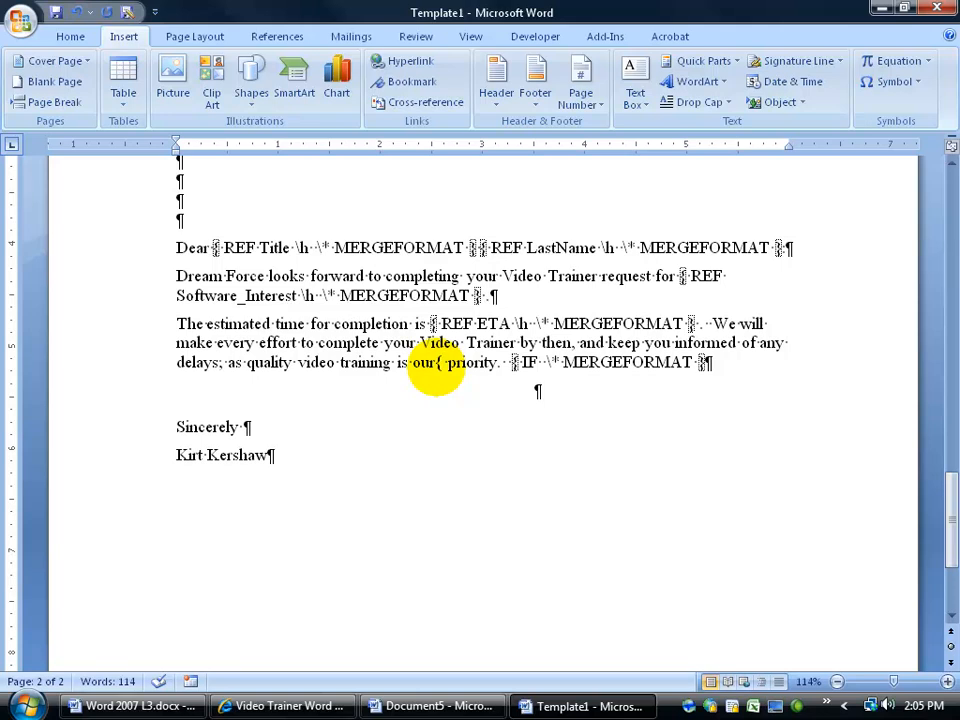
{"action": "key", "text": "ctrl+z"}
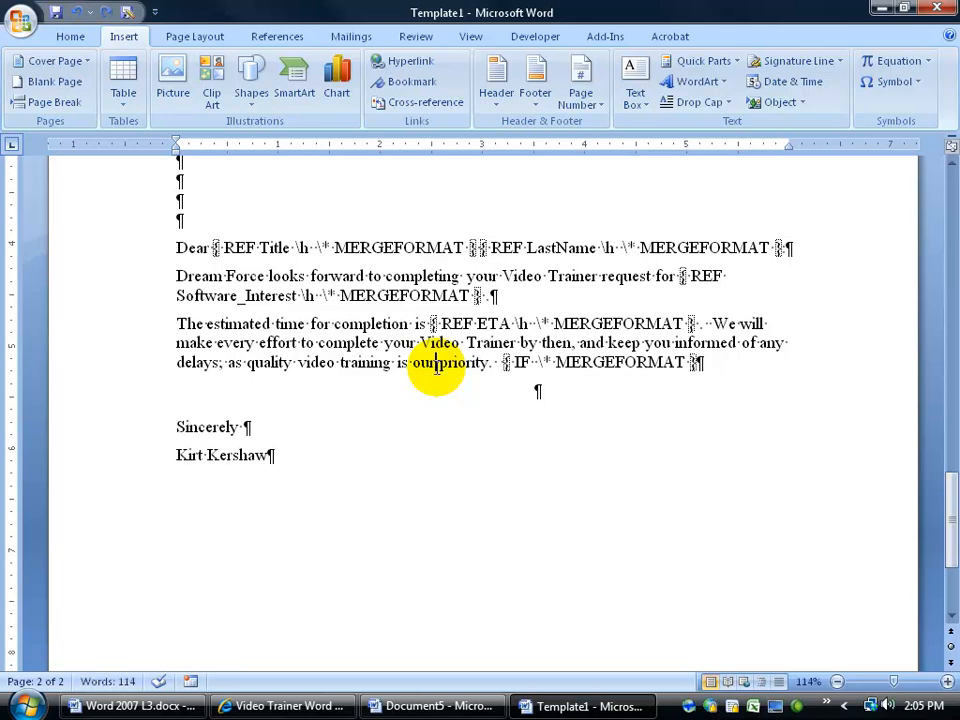
Insert a Ref field to the common_software bookmark inside the IF field, just before its \* MERGEFORMAT switch.
{"action": "left_click", "coordinate": [538, 362]}
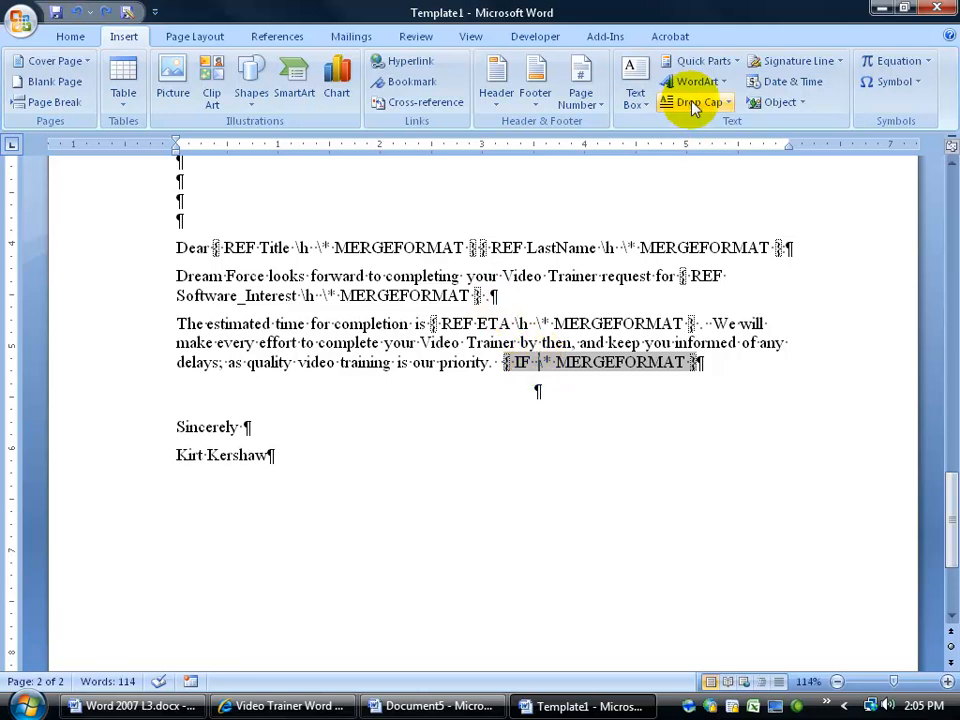
{"action": "left_click", "coordinate": [725, 63]}
{"action": "left_click", "coordinate": [712, 104]}
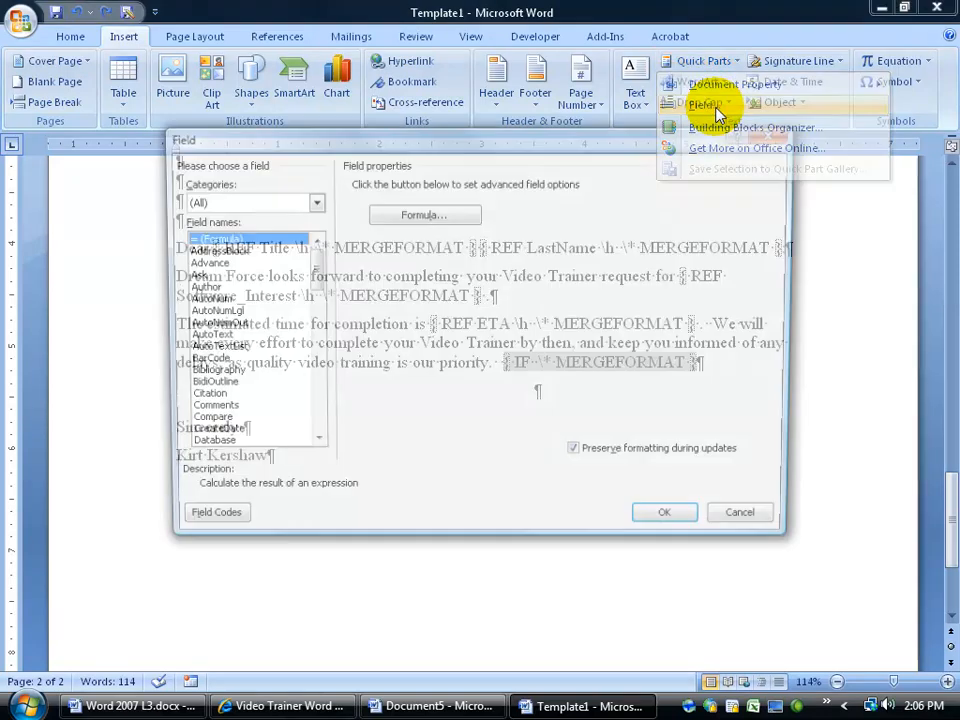
{"action": "left_click_drag", "start_coordinate": [315, 272], "coordinate": [293, 420]}
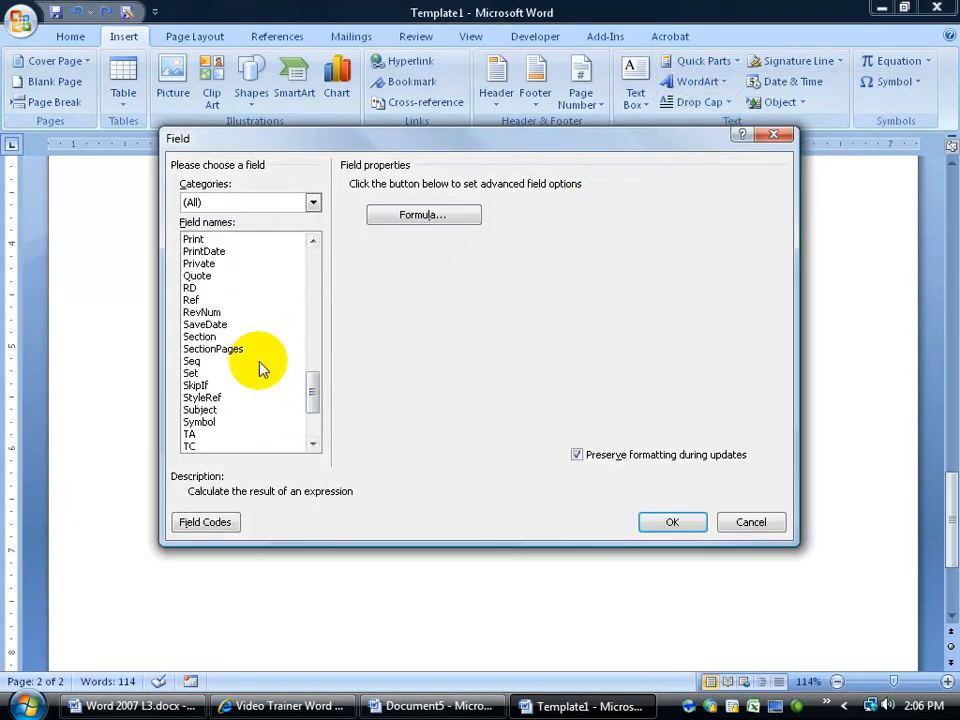
{"action": "left_click", "coordinate": [196, 300]}
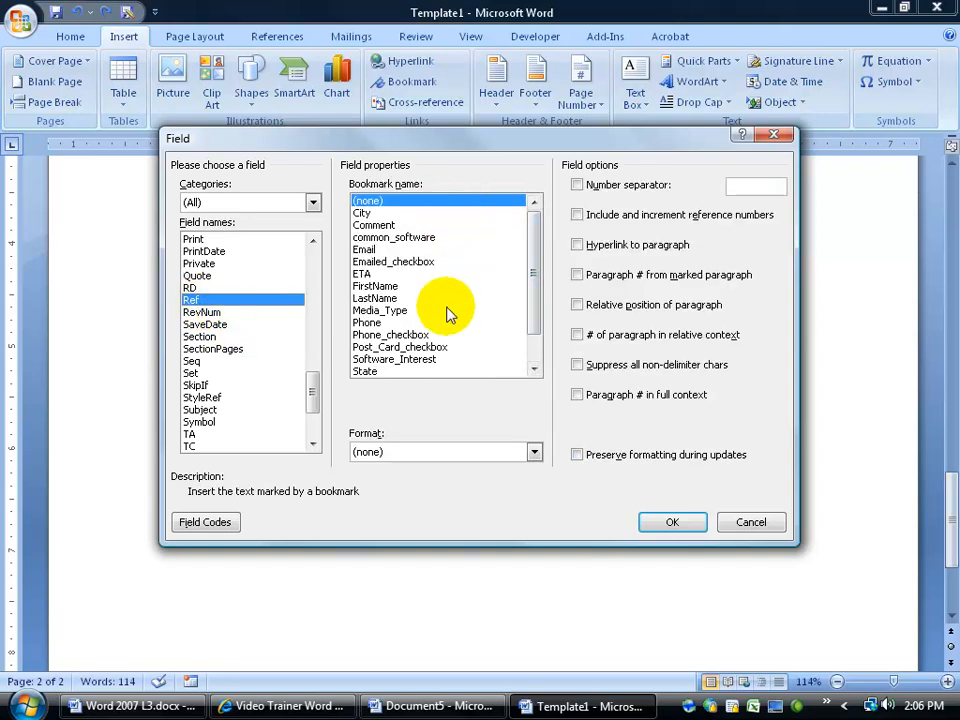
{"action": "left_click", "coordinate": [400, 237]}
{"action": "left_click", "coordinate": [667, 528]}
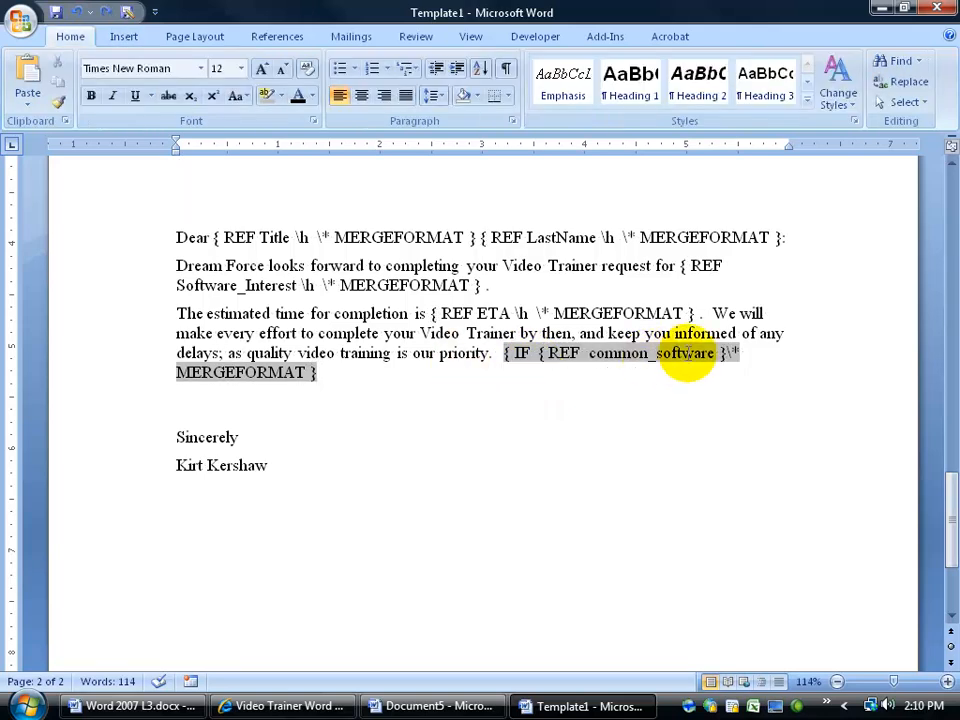
Copy the \* MERGEFORMAT switch from the REF ETA field to the end of the nested REF common_software field.
{"action": "left_click_drag", "start_coordinate": [720, 360], "coordinate": [290, 375]}
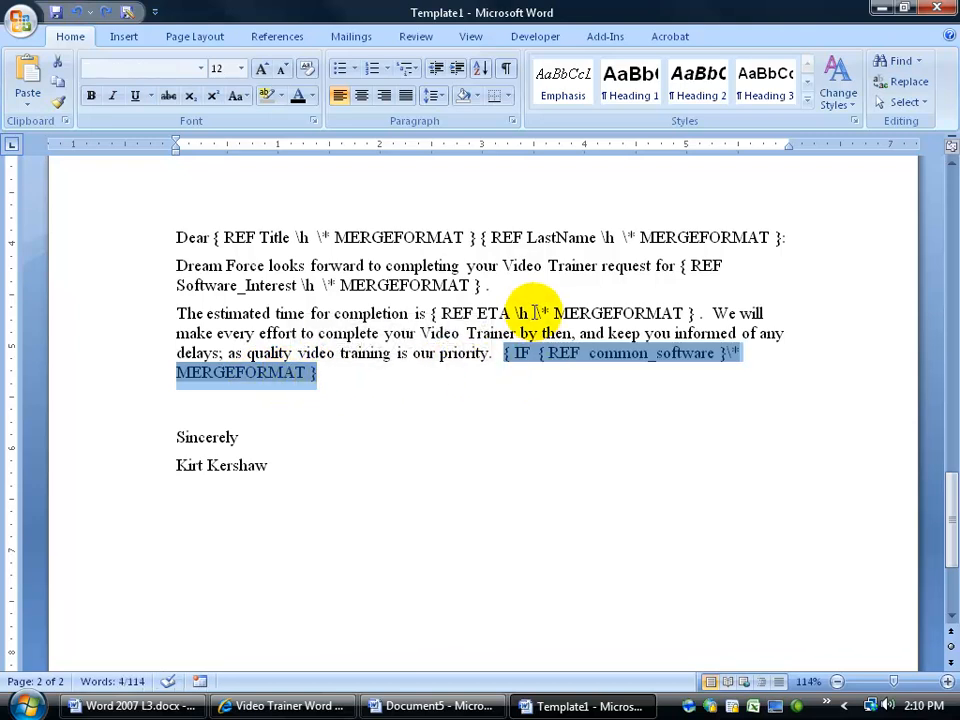
{"action": "double_click", "coordinate": [539, 313]}
{"action": "left_click_drag", "start_coordinate": [533, 302], "coordinate": [681, 311]}
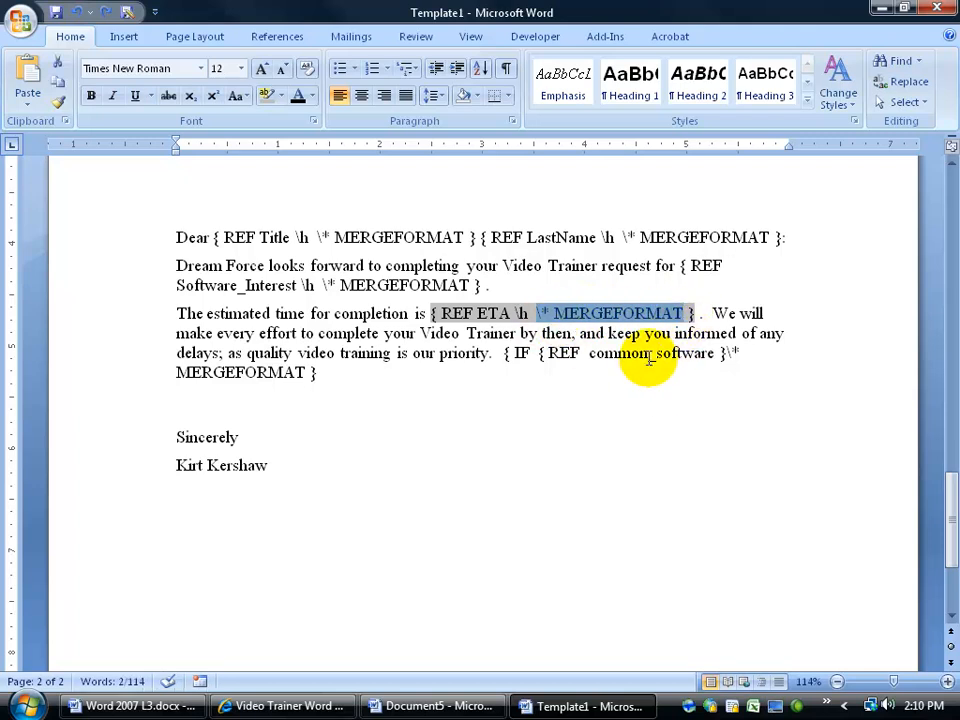
{"action": "left_click_drag", "start_coordinate": [728, 354], "coordinate": [296, 375]}
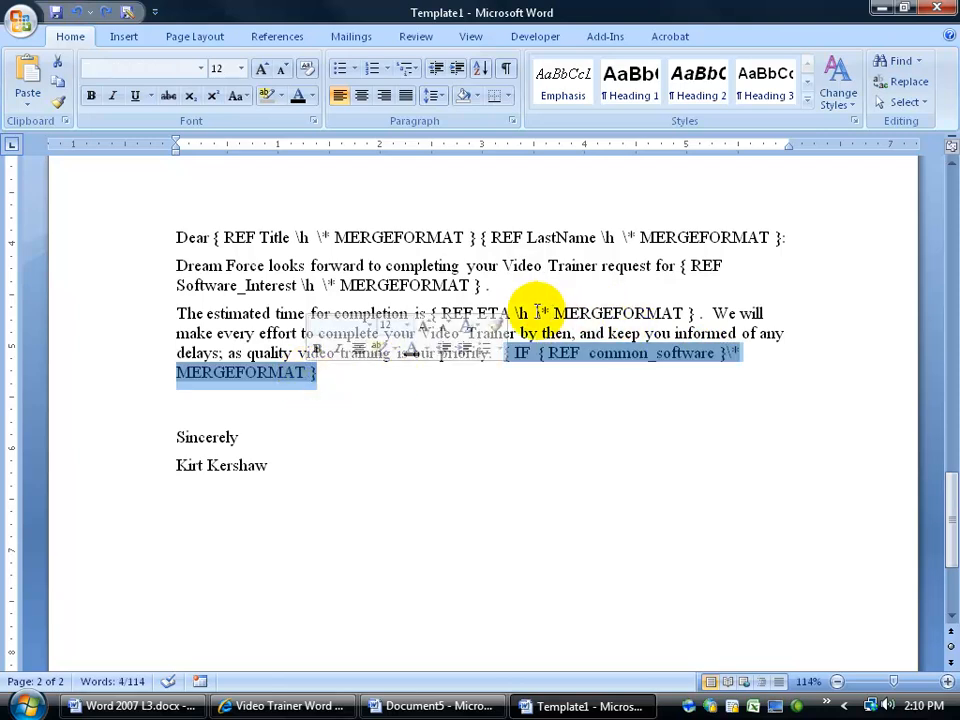
{"action": "left_click", "coordinate": [541, 313]}
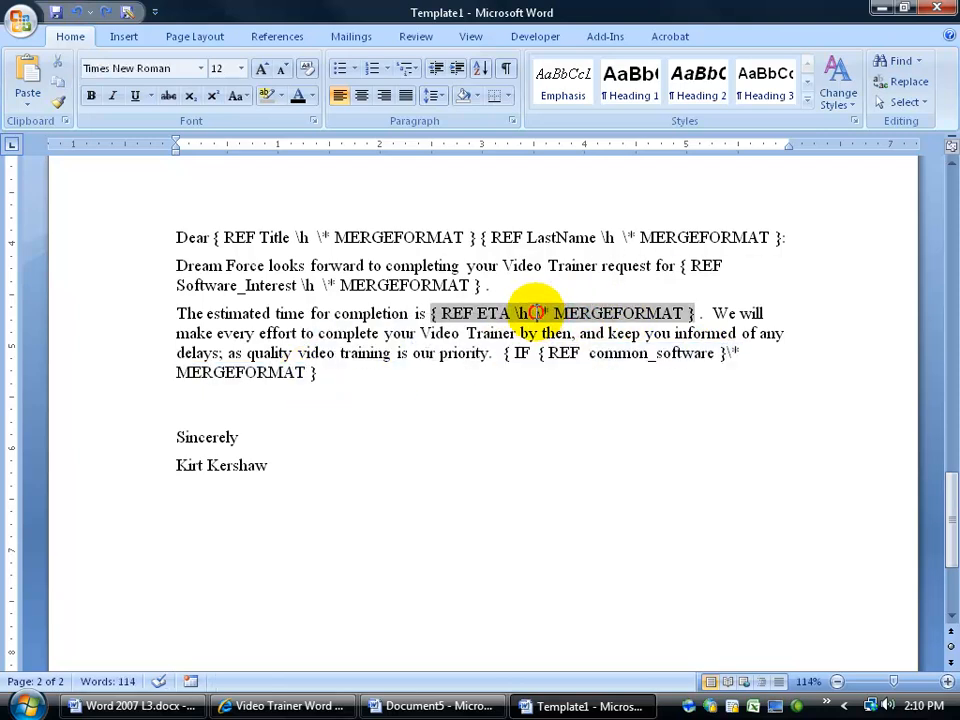
{"action": "left_click_drag", "start_coordinate": [537, 313], "coordinate": [669, 311]}
{"action": "key", "text": "ctrl+c"}
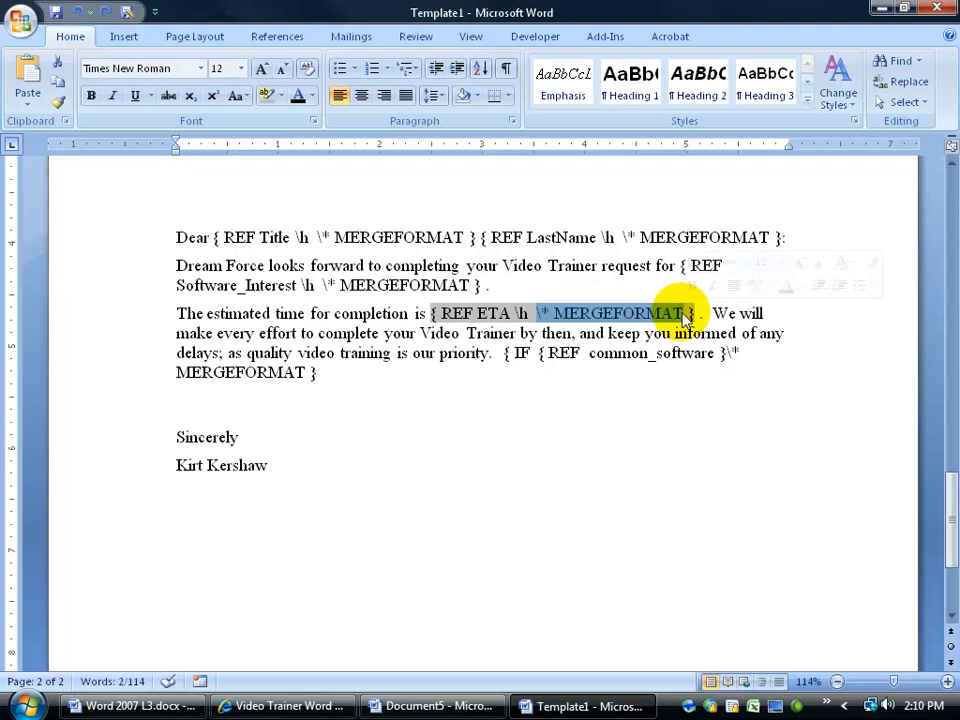
{"action": "left_click", "coordinate": [718, 358]}
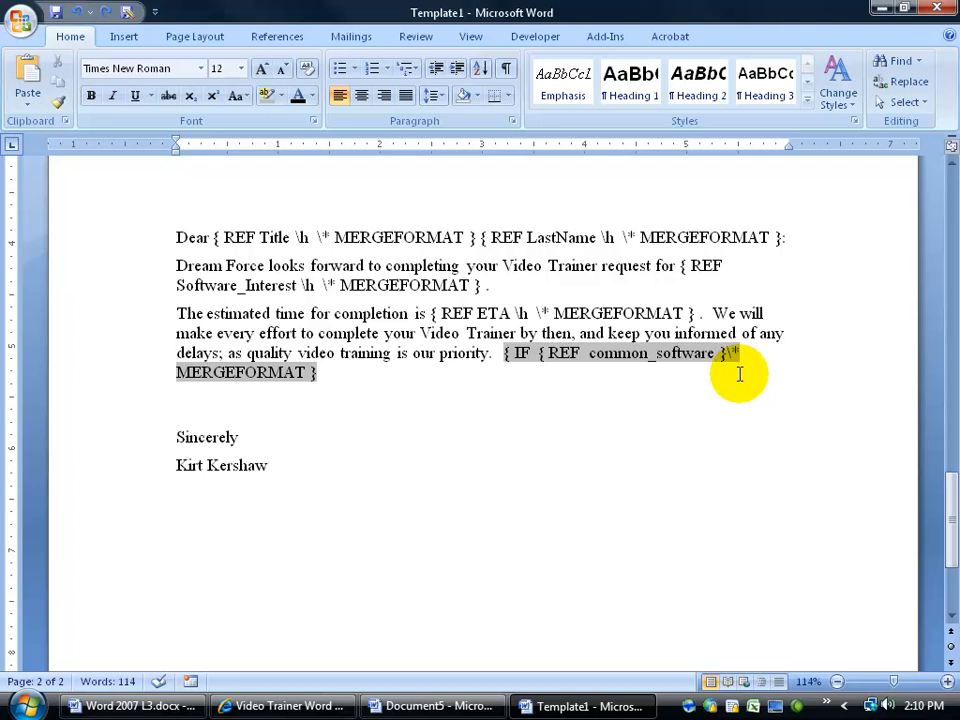
{"action": "key", "text": "ctrl+v"}
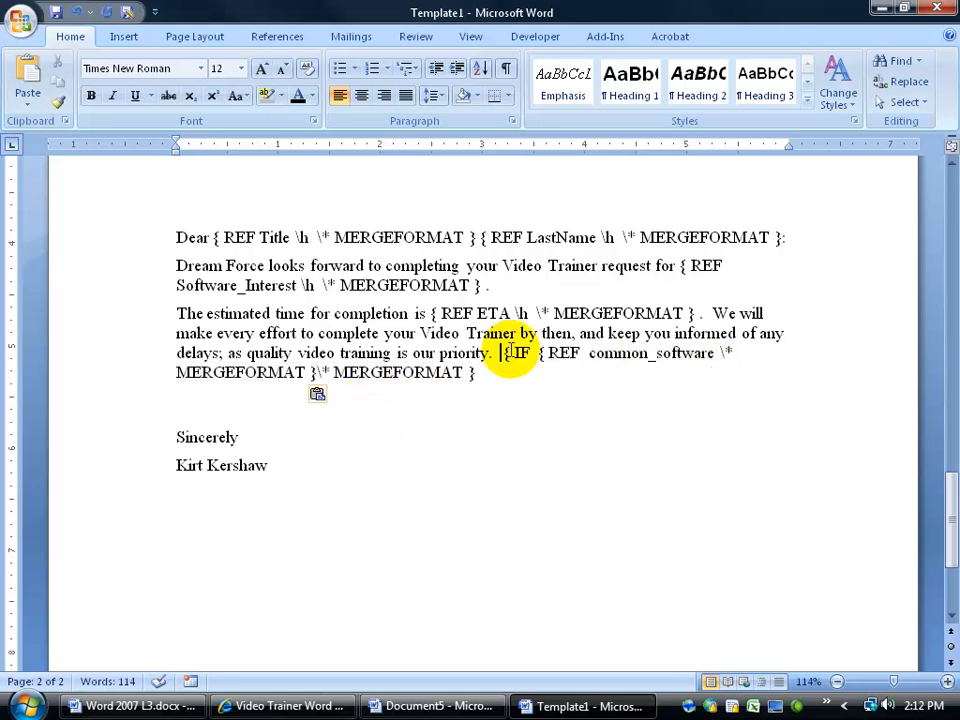
Complete the IF field's condition by entering = "No" after the nested REF common_software field.
{"action": "left_click", "coordinate": [516, 352]}
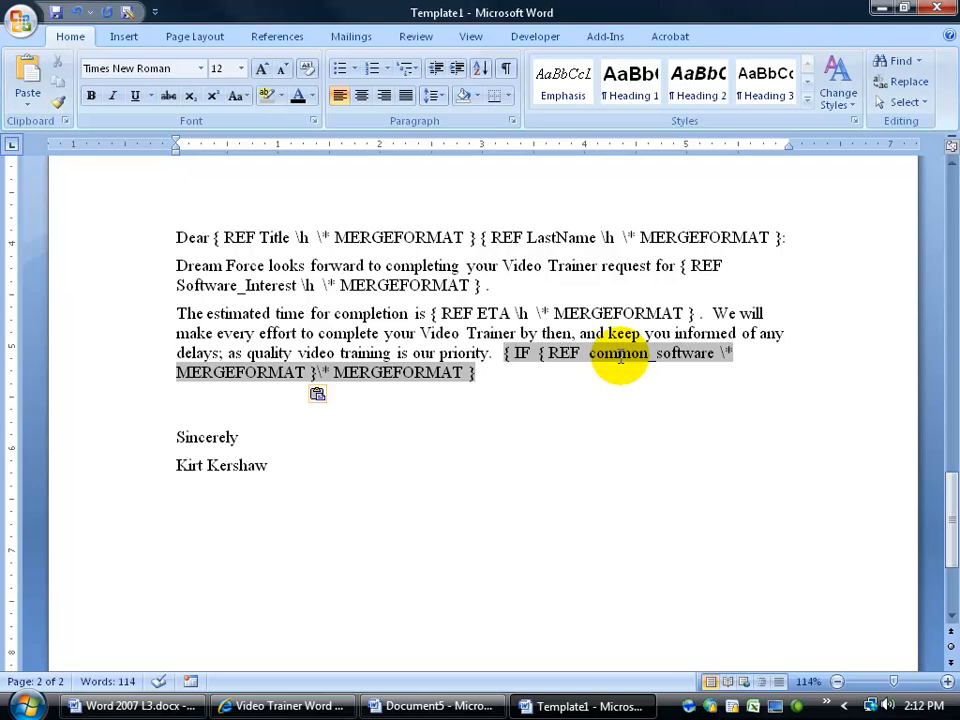
{"action": "left_click_drag", "start_coordinate": [949, 508], "coordinate": [938, 266]}
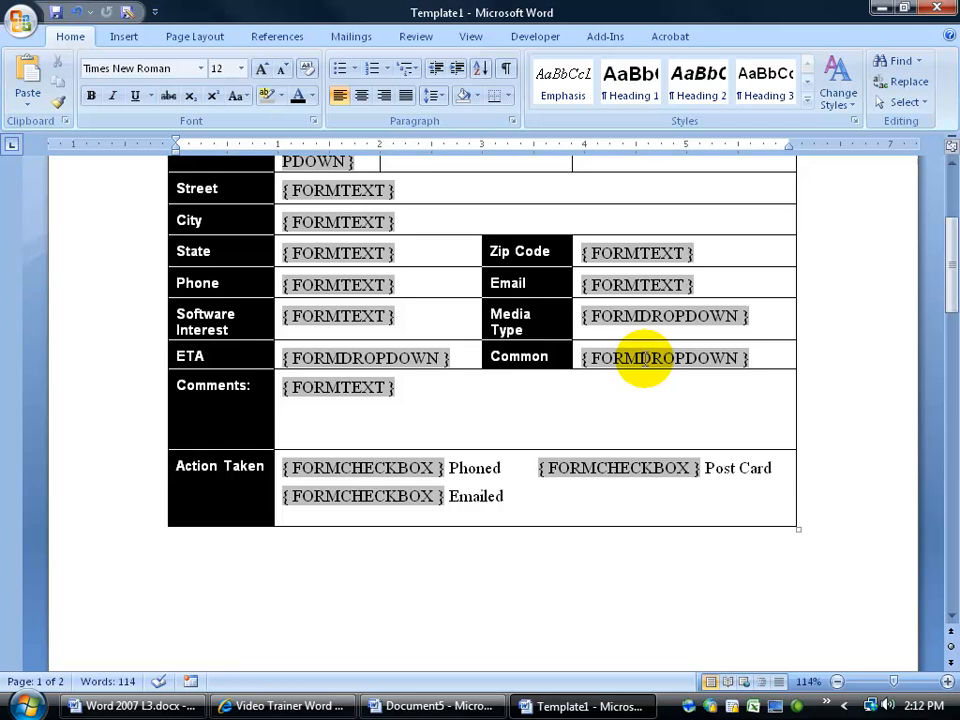
{"action": "left_click_drag", "start_coordinate": [948, 318], "coordinate": [949, 514]}
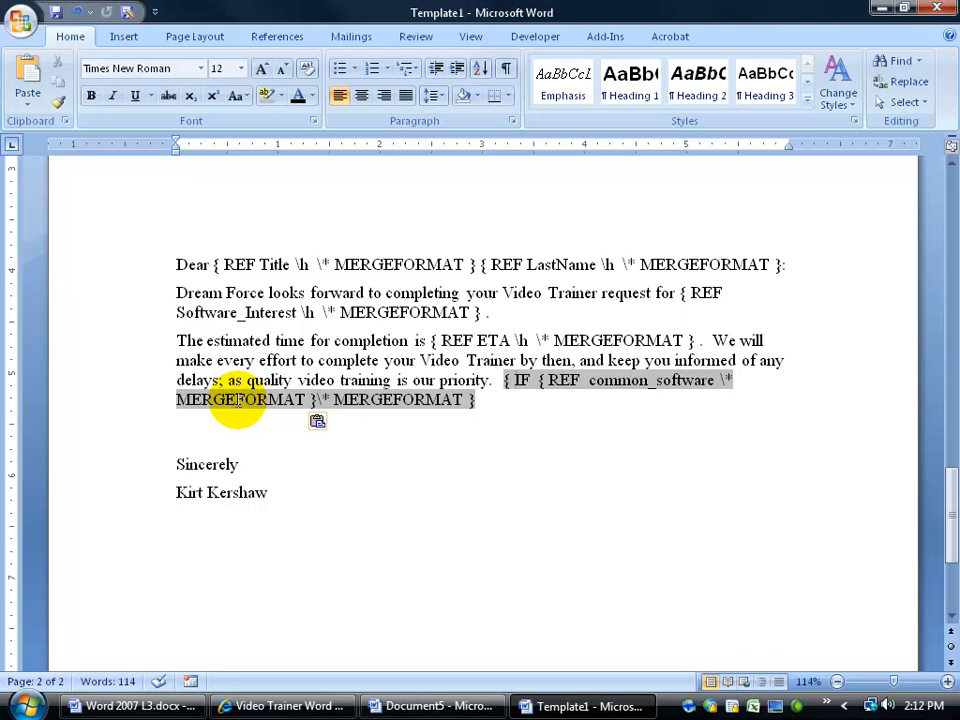
{"action": "left_click", "coordinate": [314, 400]}
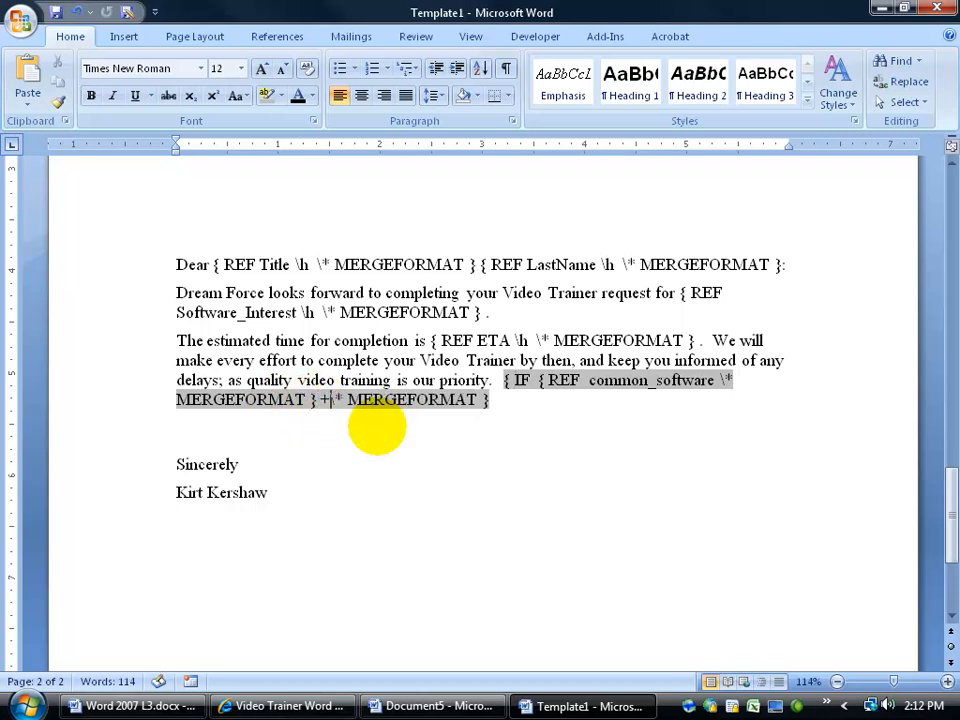
{"action": "type", "text": "= "}
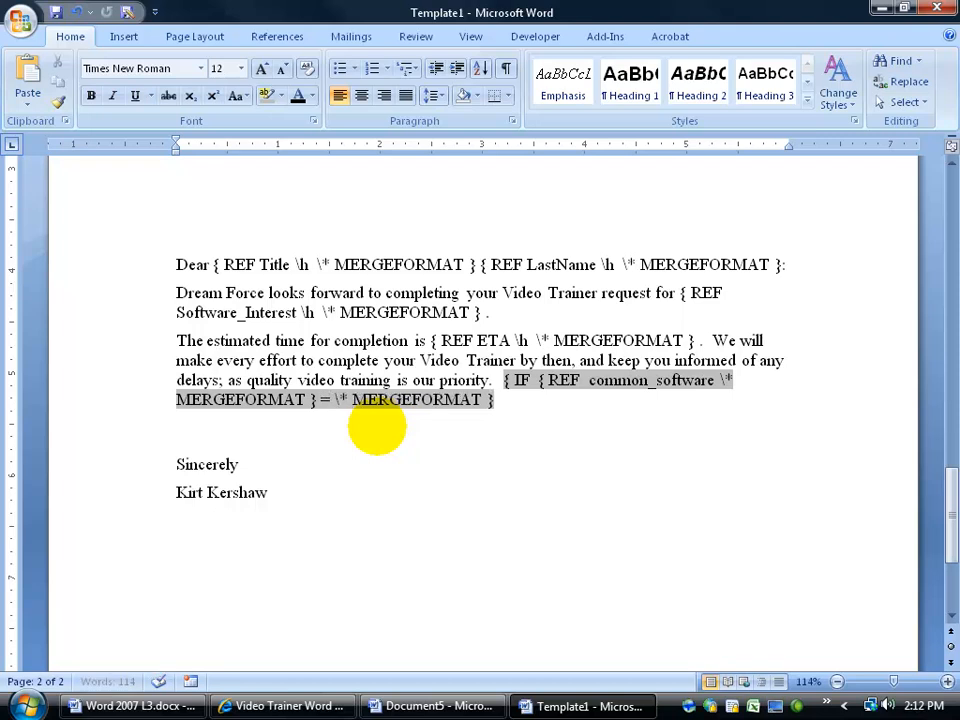
{"action": "type", "text": "\"No"}
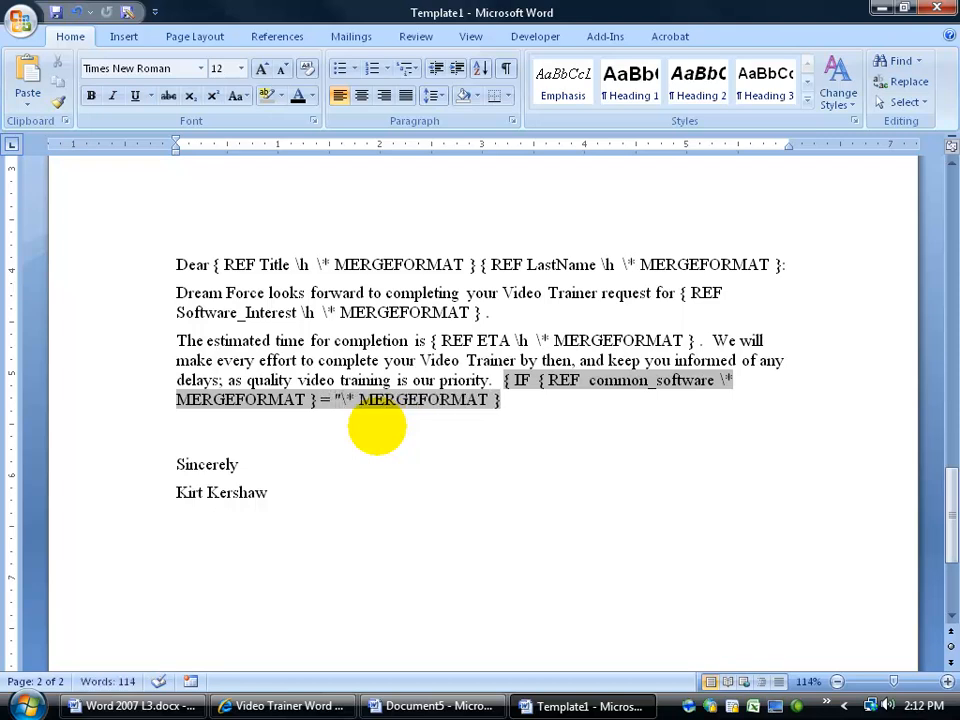
{"action": "type", "text": "\" "}
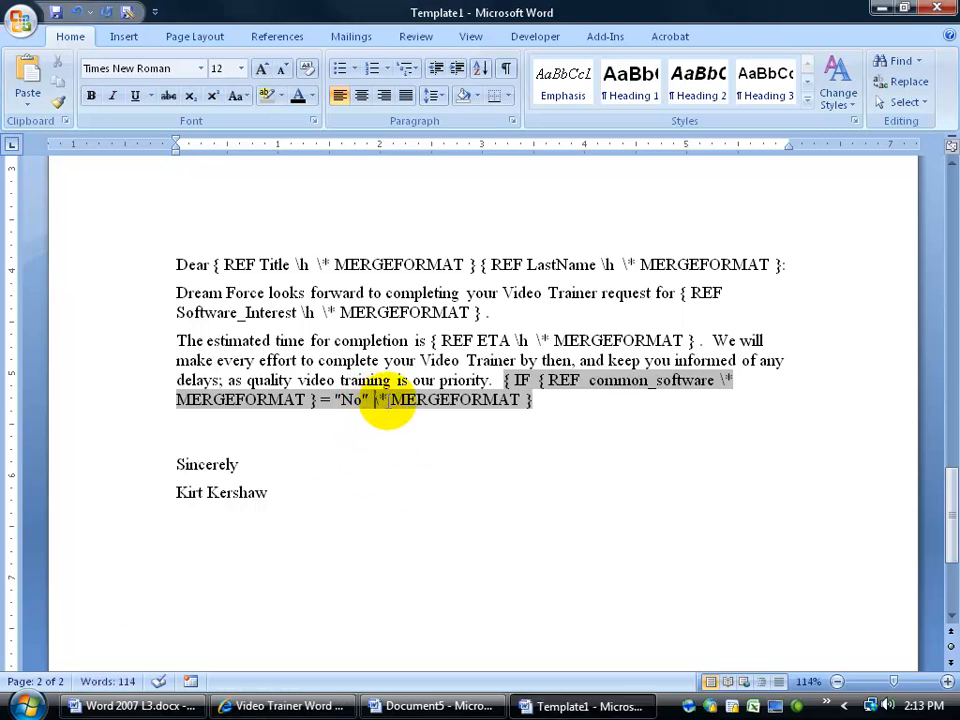
Enter a sample name in quotation marks after "No" as the IF field's true-result text.
{"action": "type", "text": "\""}
{"action": "type", "text": "Bob"}
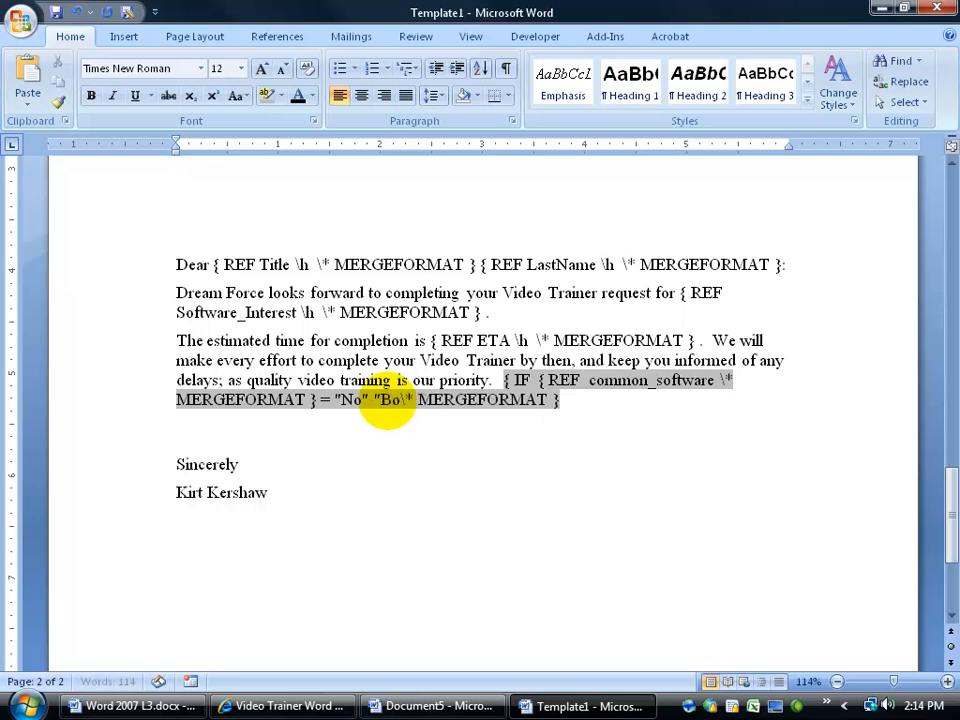
{"action": "type", "text": "by\""}
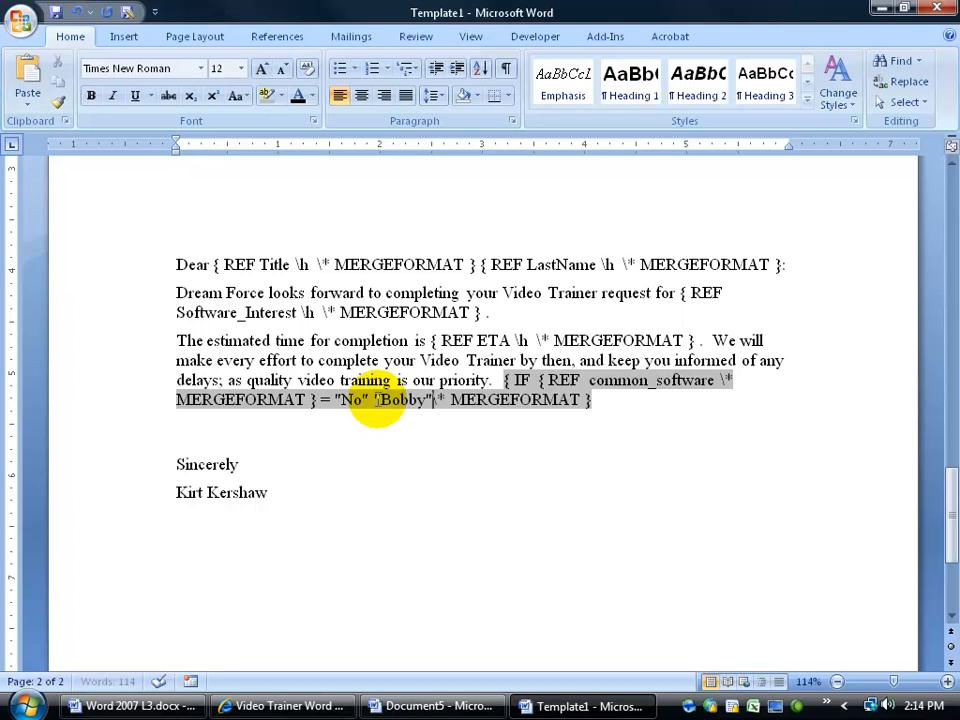
{"action": "type", "text": "\""}
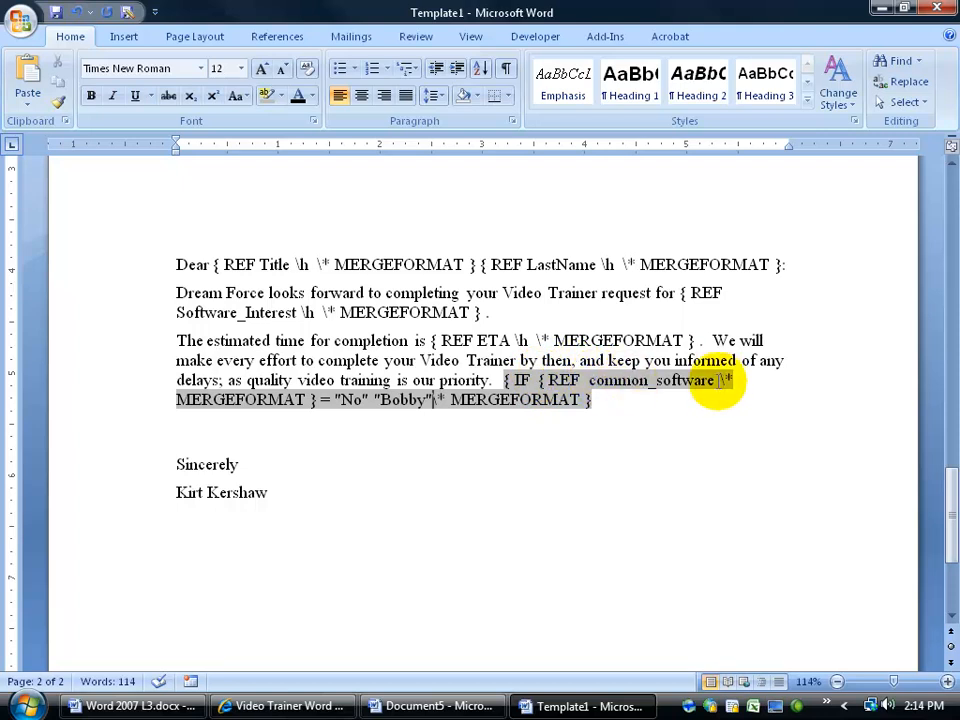
Delete the quoted sample name after "No" in the IF field.
{"action": "left_click_drag", "start_coordinate": [384, 402], "coordinate": [428, 403]}
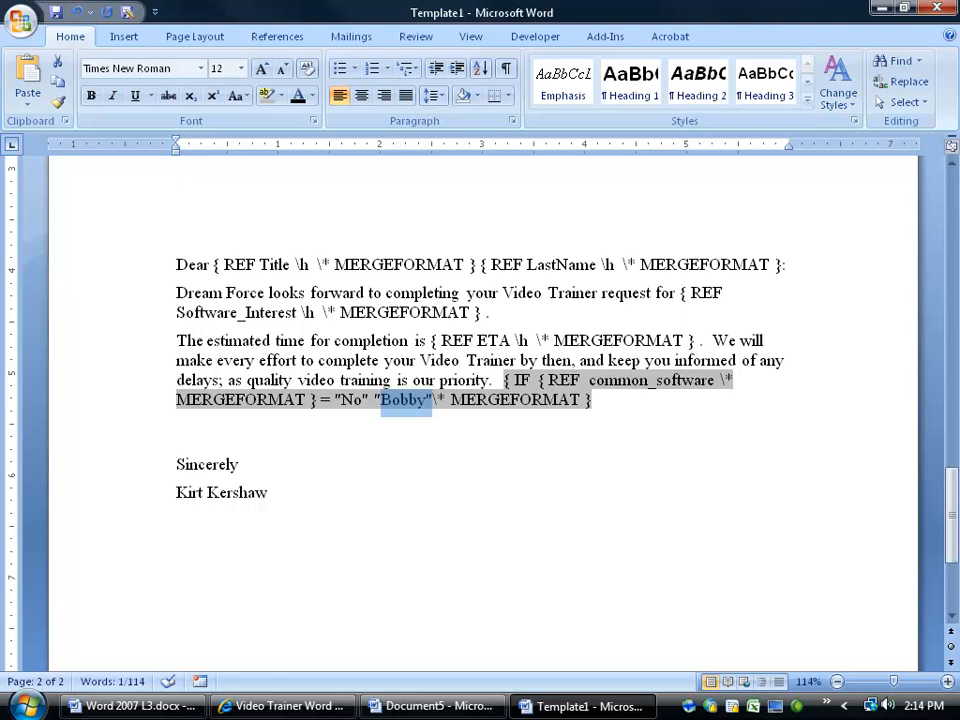
{"action": "left_click", "coordinate": [435, 450]}
{"action": "left_click", "coordinate": [386, 400]}
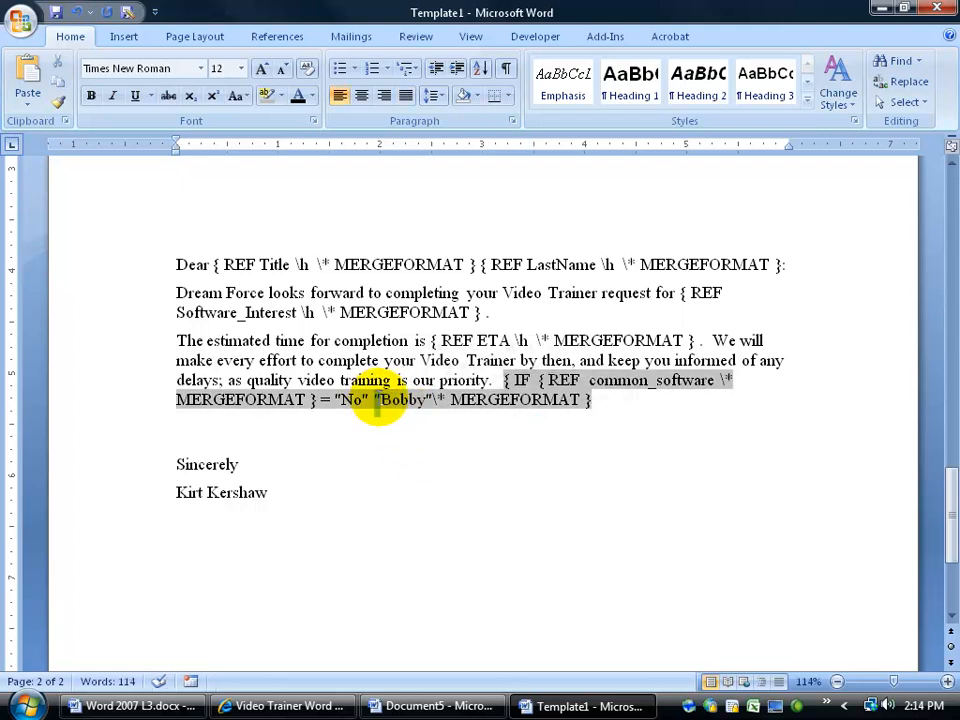
{"action": "left_click_drag", "start_coordinate": [376, 400], "coordinate": [420, 398]}
{"action": "key", "text": "Delete"}
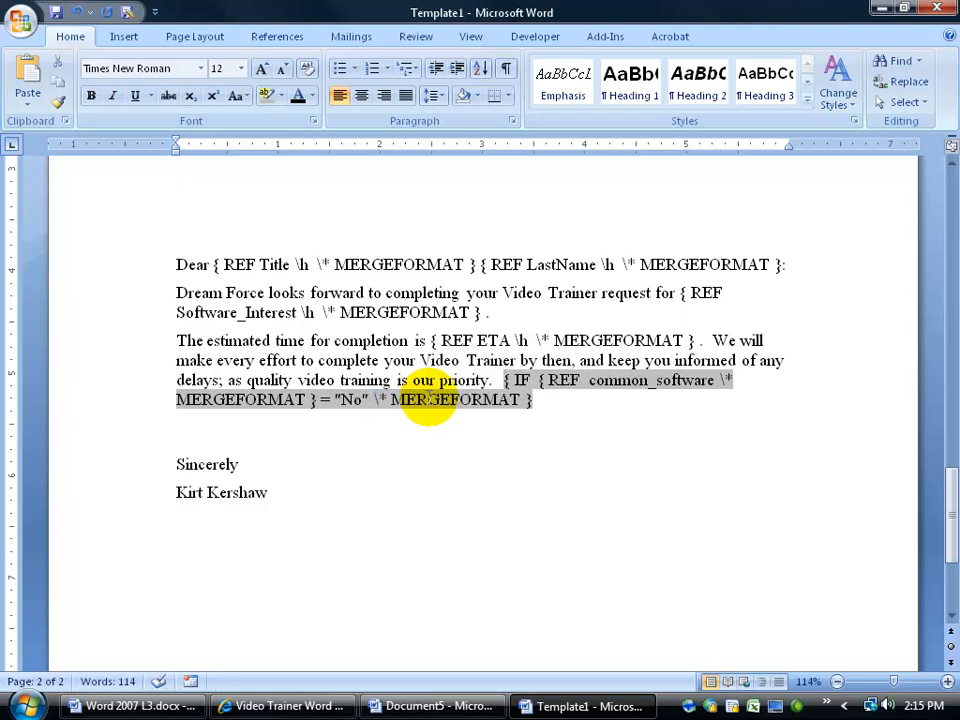
Insert an AutoText field for the common_software entry after "No" inside the IF field.
{"action": "left_click", "coordinate": [124, 40]}
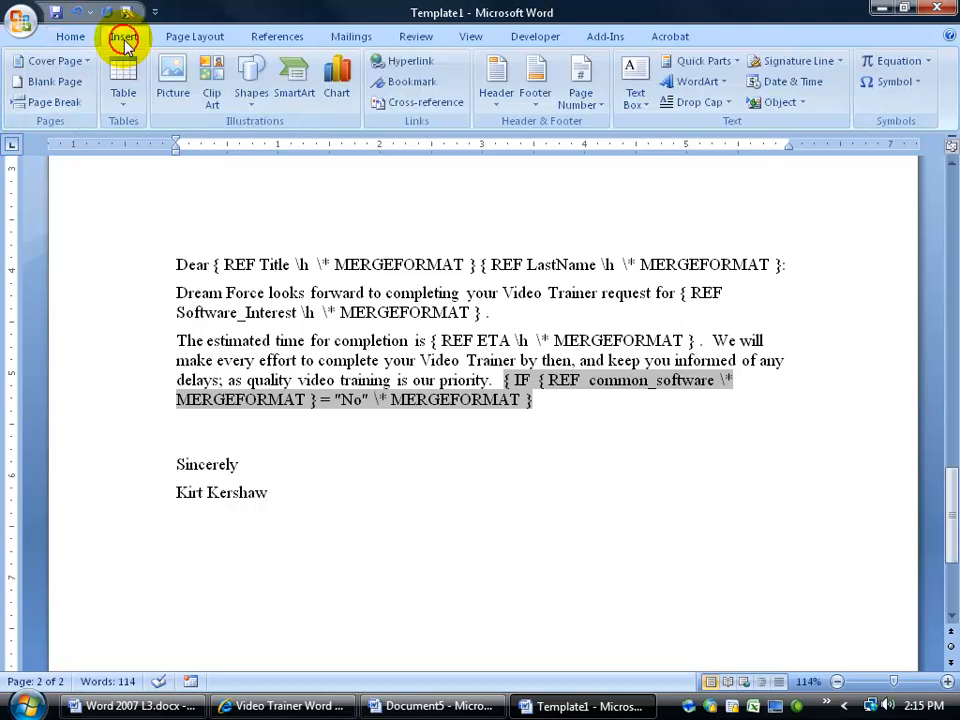
{"action": "left_click", "coordinate": [738, 64]}
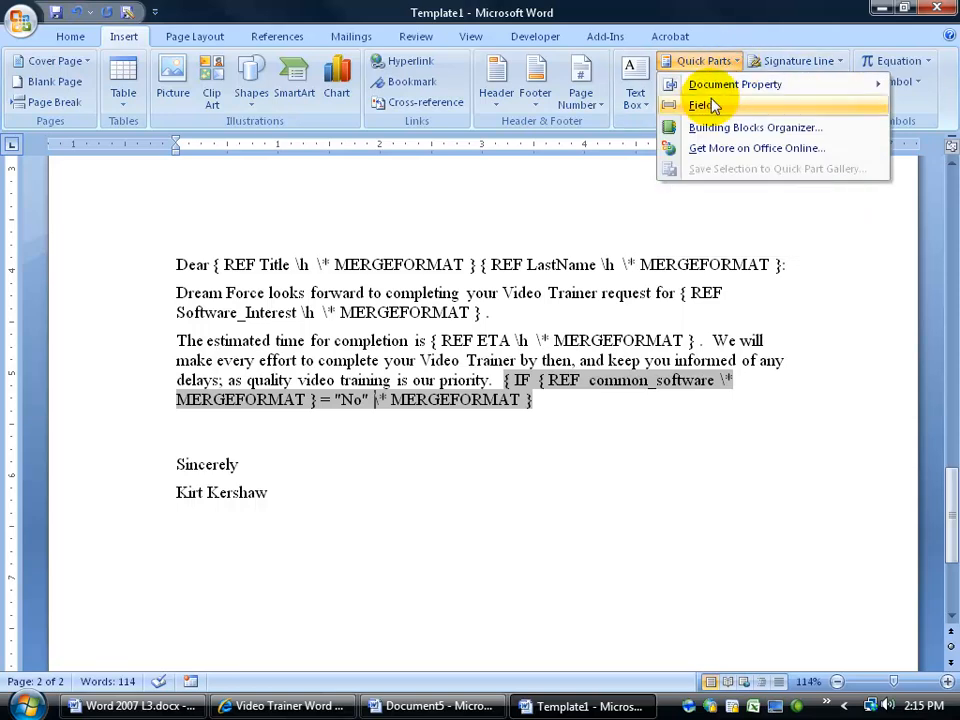
{"action": "left_click", "coordinate": [710, 103]}
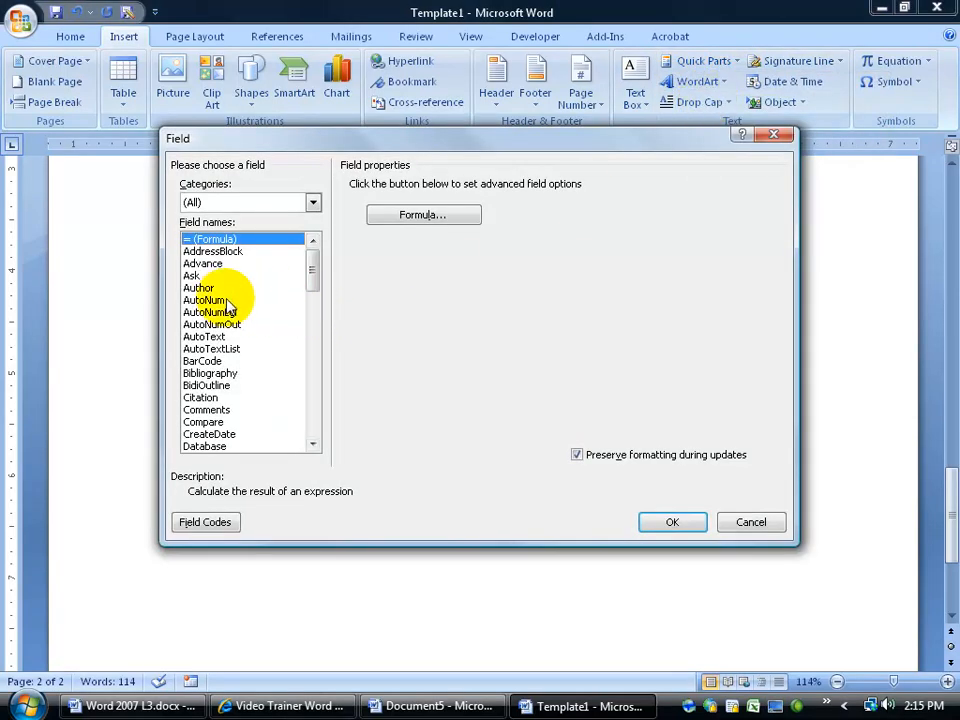
{"action": "left_click", "coordinate": [222, 337]}
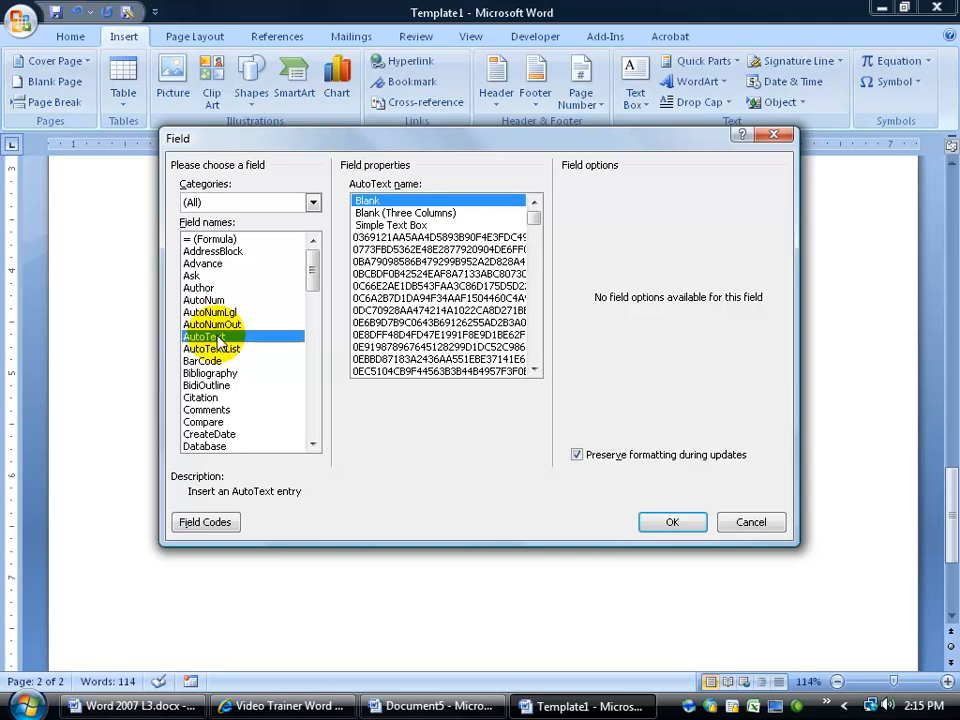
{"action": "left_click_drag", "start_coordinate": [535, 216], "coordinate": [536, 294]}
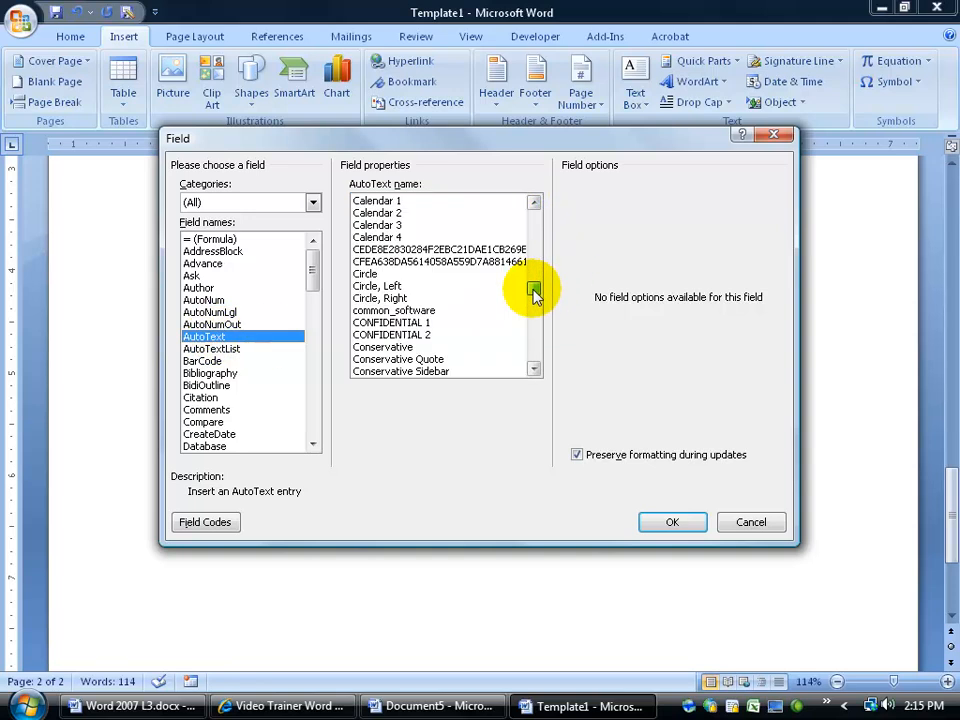
{"action": "left_click", "coordinate": [393, 311]}
{"action": "left_click", "coordinate": [678, 524]}
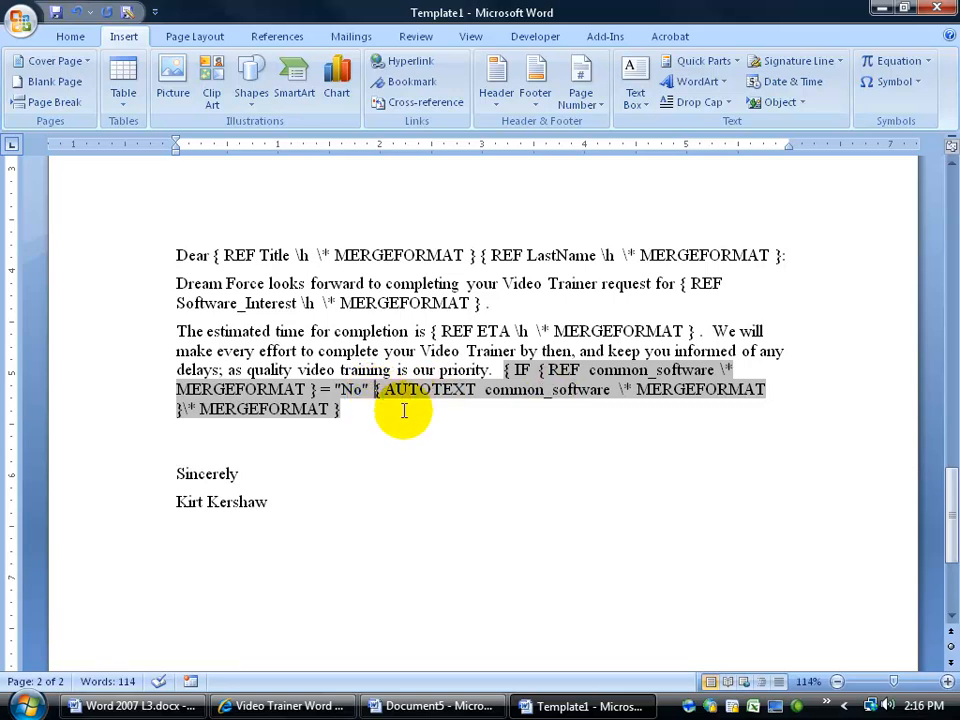
Enclose the nested AUTOTEXT field in quotation marks and add an empty pair of quotation marks as the IF field's false result.
{"action": "type", "text": "\""}
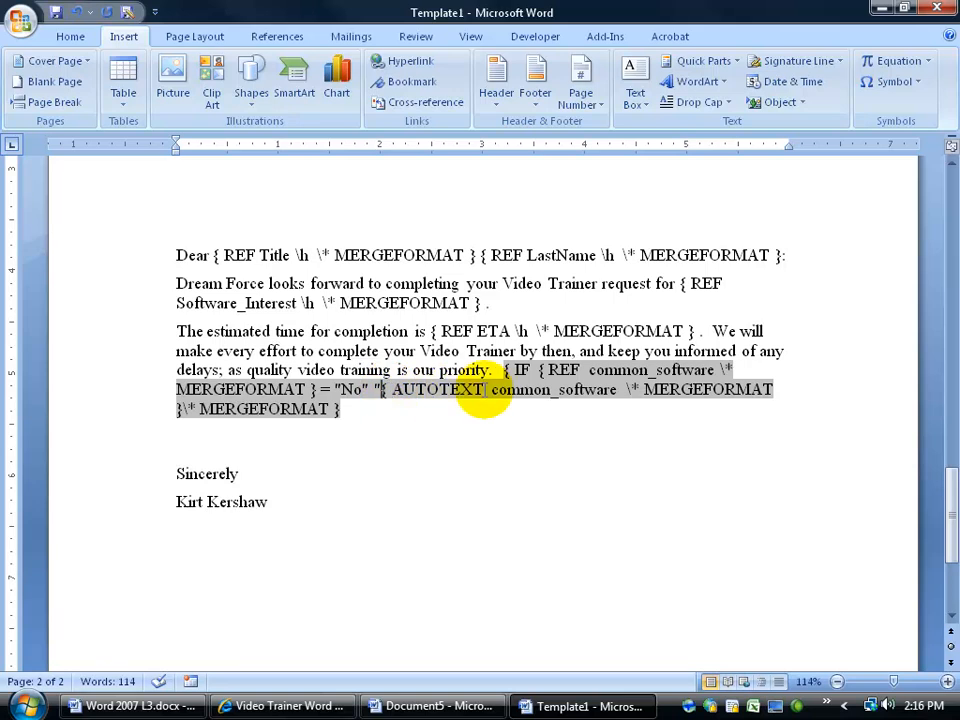
{"action": "left_click_drag", "start_coordinate": [383, 392], "coordinate": [490, 388]}
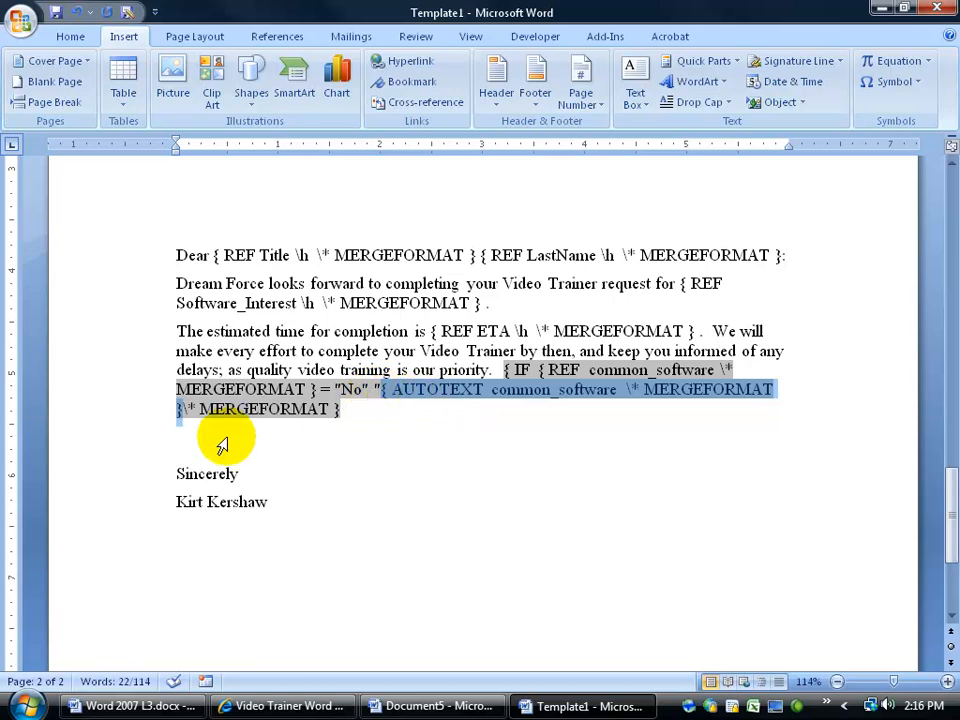
{"action": "left_click", "coordinate": [183, 413]}
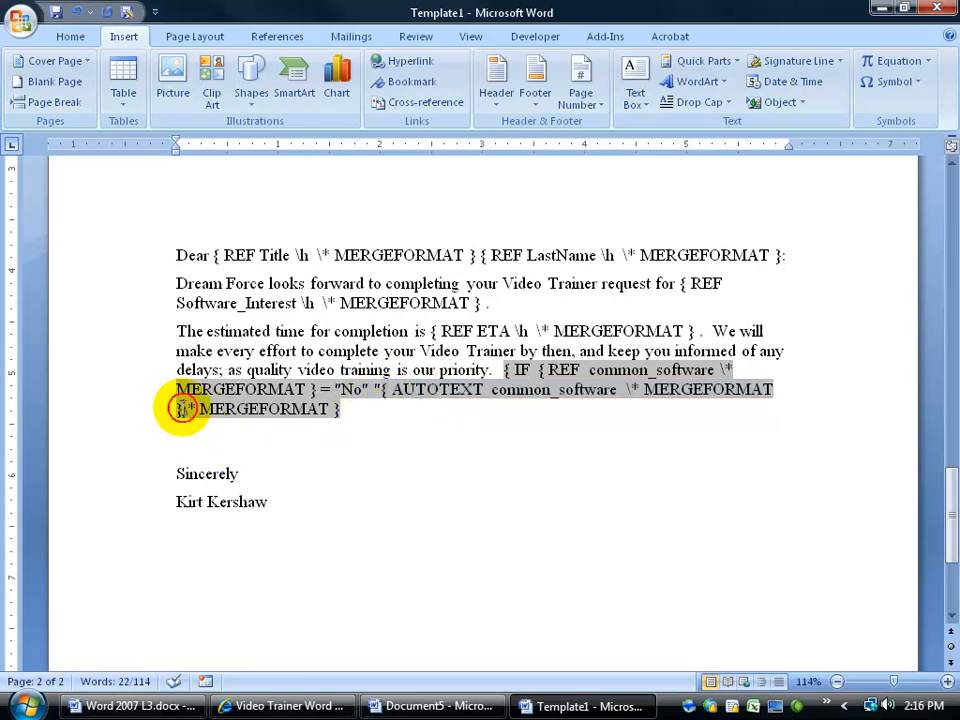
{"action": "type", "text": "\" \""}
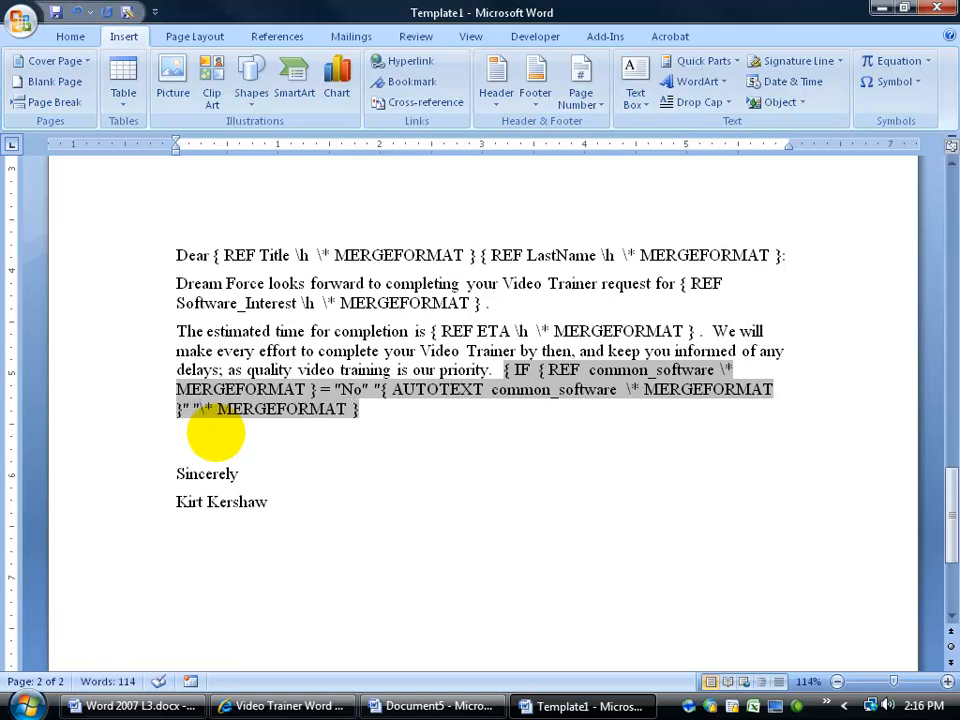
{"action": "type", "text": "\""}
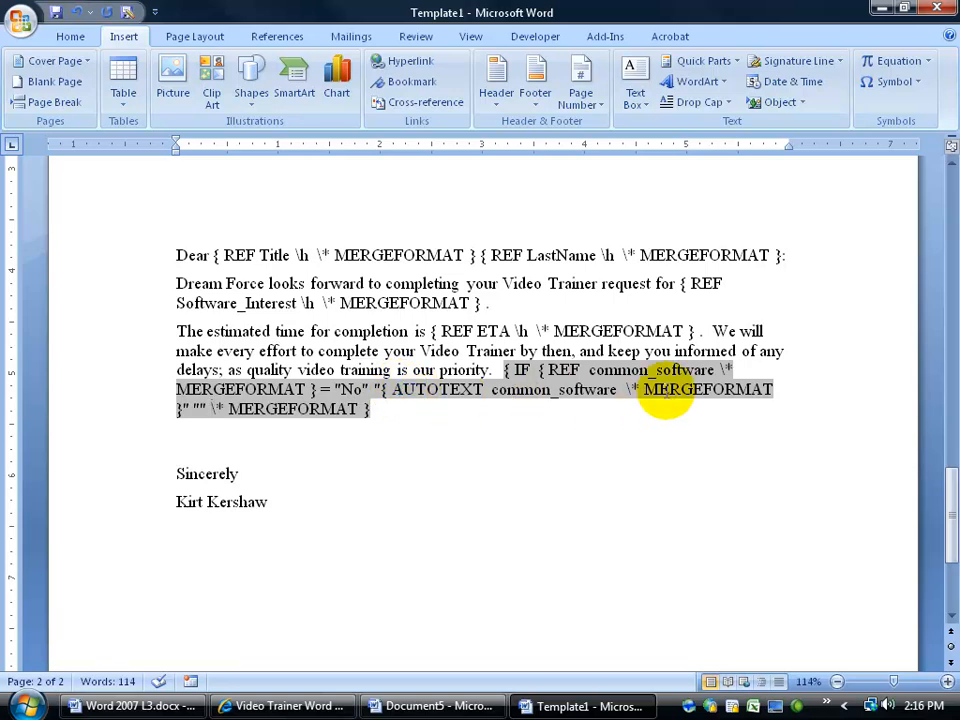
Enter Great savings between the empty quotation marks as the IF field's sample false-result text.
{"action": "left_click", "coordinate": [198, 408]}
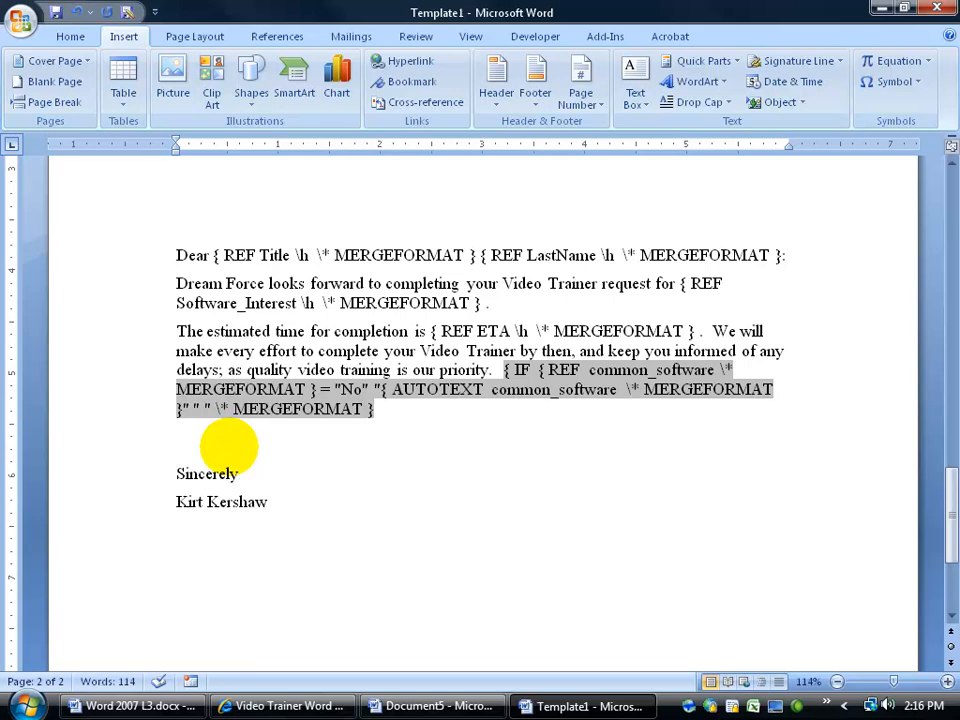
{"action": "type", "text": "Great sav"}
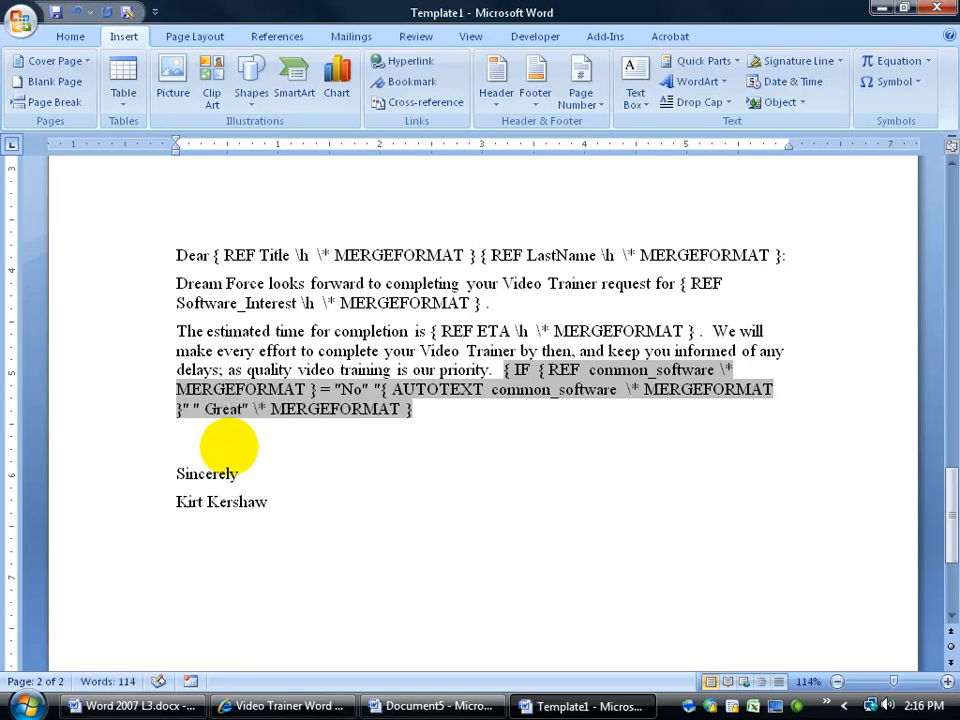
{"action": "type", "text": "ings"}
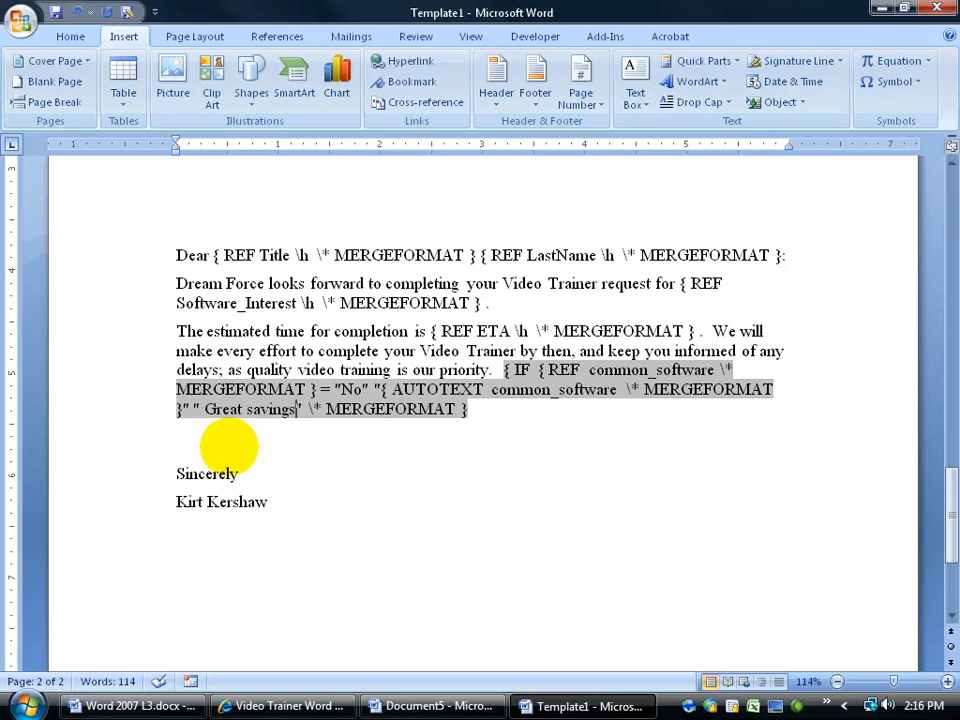
Delete the Great savings text, leaving an empty pair of quotation marks as the IF field's false result.
{"action": "key", "text": "BackSpace"}
{"action": "key", "text": "BackSpace"}
{"action": "key", "text": "BackSpace"}
{"action": "key", "text": "BackSpace"}
{"action": "key", "text": "BackSpace"}
{"action": "key", "text": "BackSpace"}
{"action": "key", "text": "BackSpace"}
{"action": "key", "text": "BackSpace"}
{"action": "key", "text": "BackSpace"}
{"action": "key", "text": "BackSpace"}
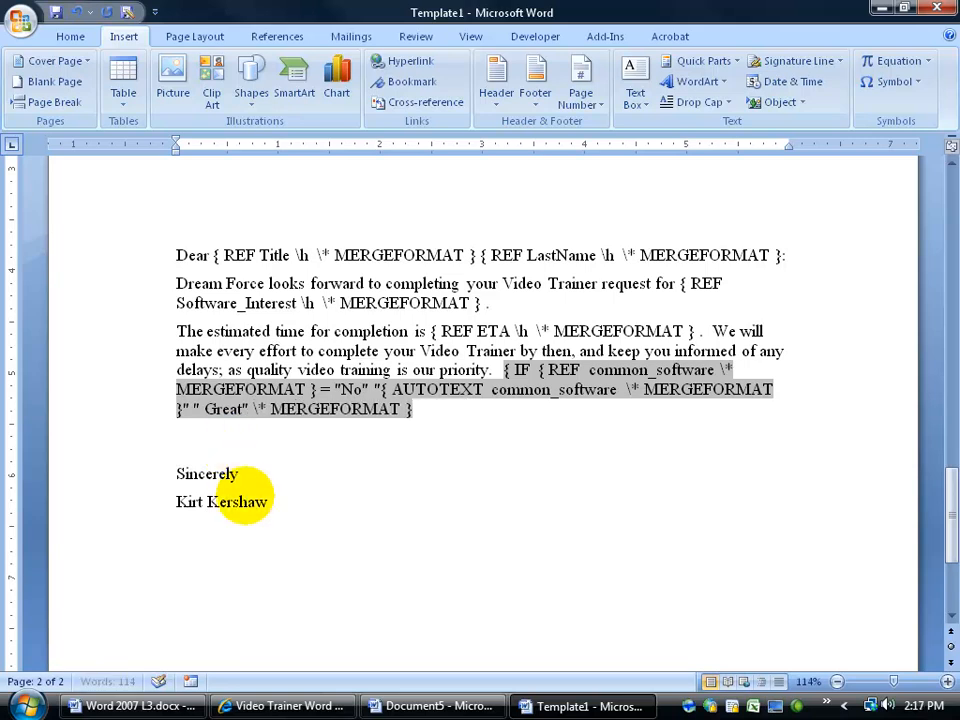
{"action": "key", "text": "BackSpace"}
{"action": "key", "text": "BackSpace"}
{"action": "key", "text": "BackSpace"}
{"action": "key", "text": "BackSpace"}
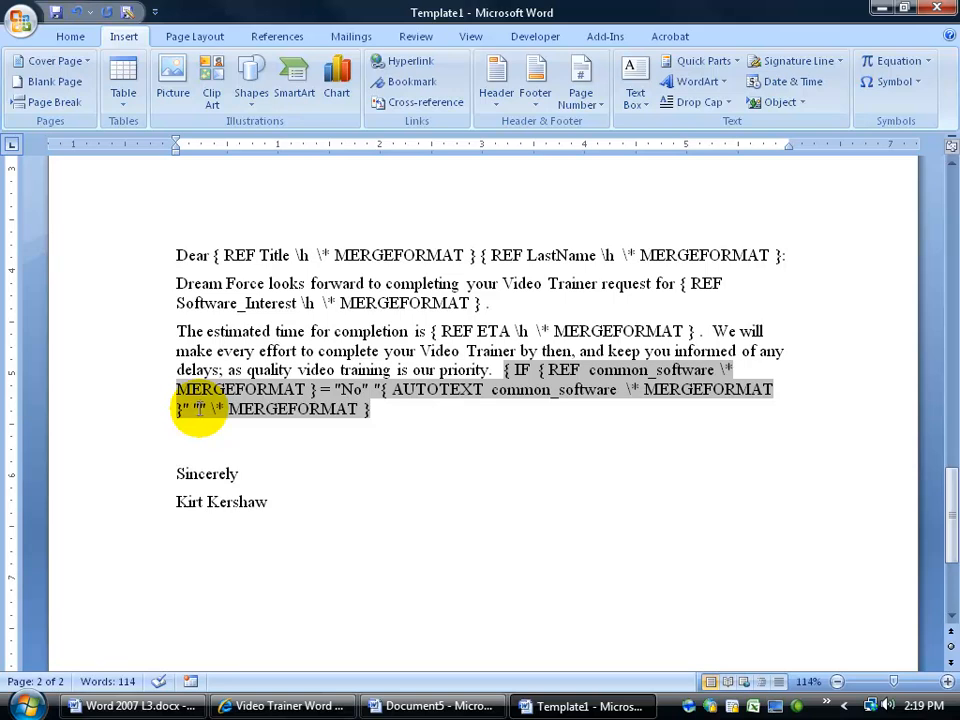
Switch the letter from field codes to field results and update the IF field at the end of the estimated-time paragraph.
{"action": "left_click", "coordinate": [260, 371]}
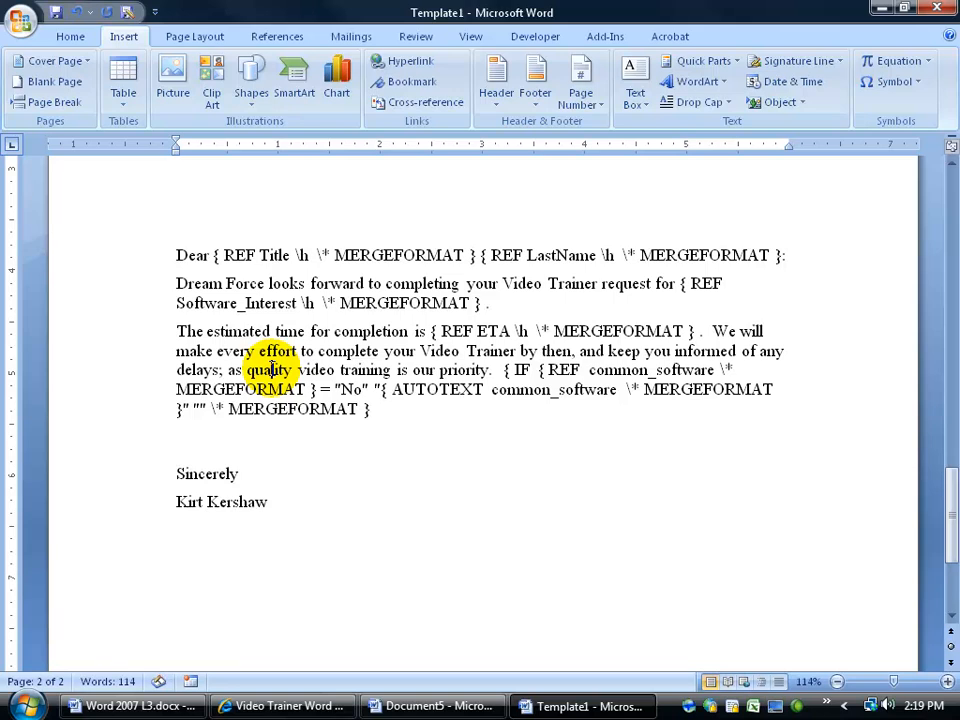
{"action": "key", "text": "alt+F9"}
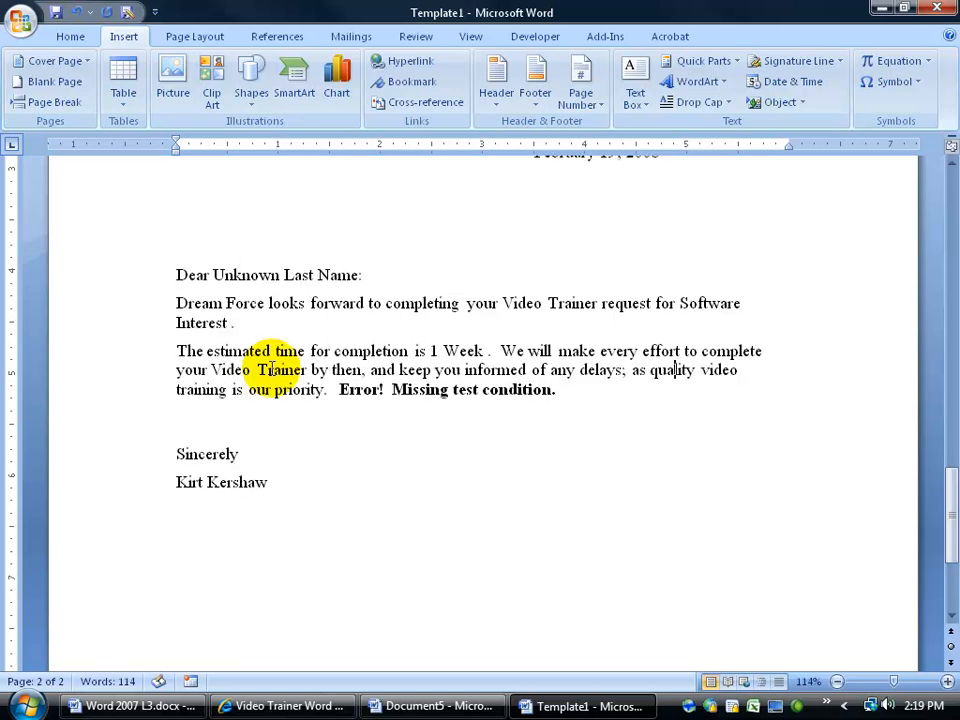
{"action": "right_click", "coordinate": [388, 390]}
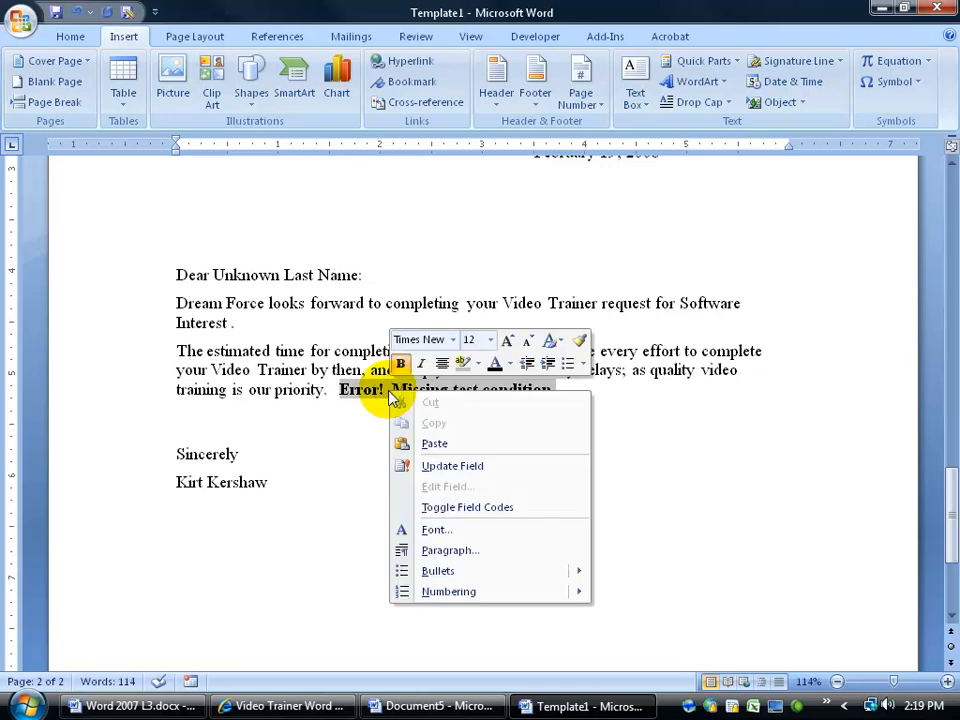
{"action": "left_click", "coordinate": [442, 462]}
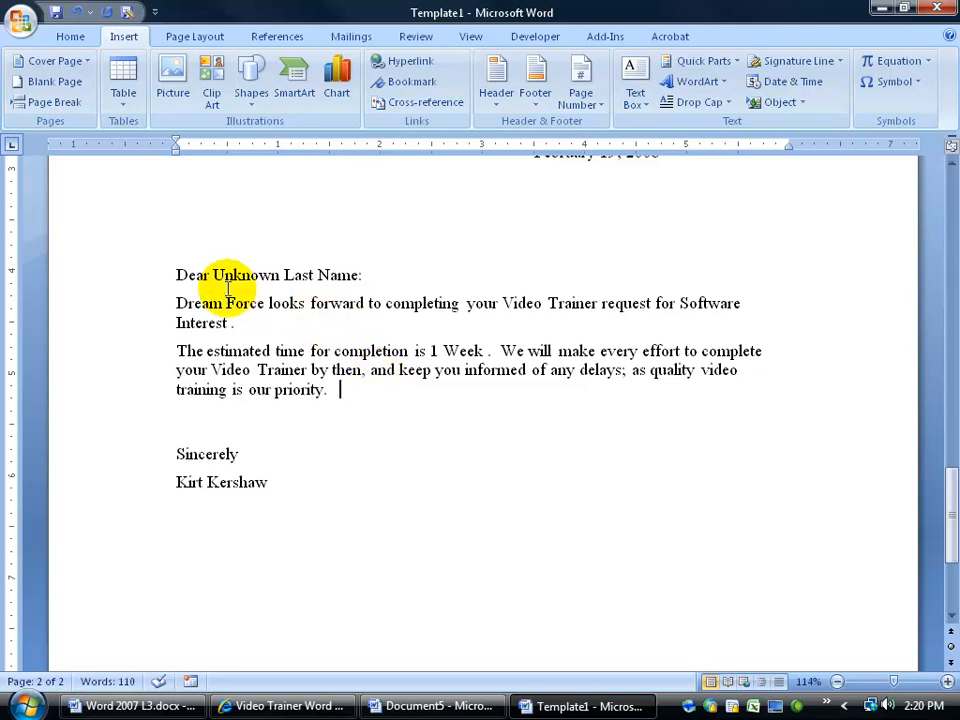
{"action": "left_click", "coordinate": [348, 389]}
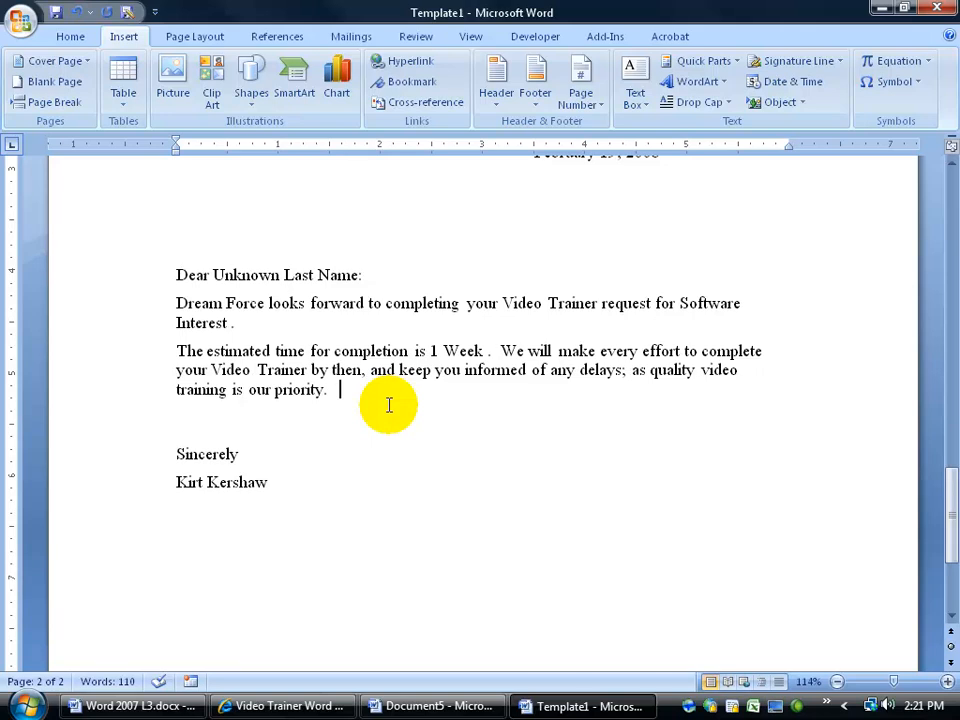
Start enforcing the document's filling-in-forms editing restriction without a password.
{"action": "left_click", "coordinate": [538, 36]}
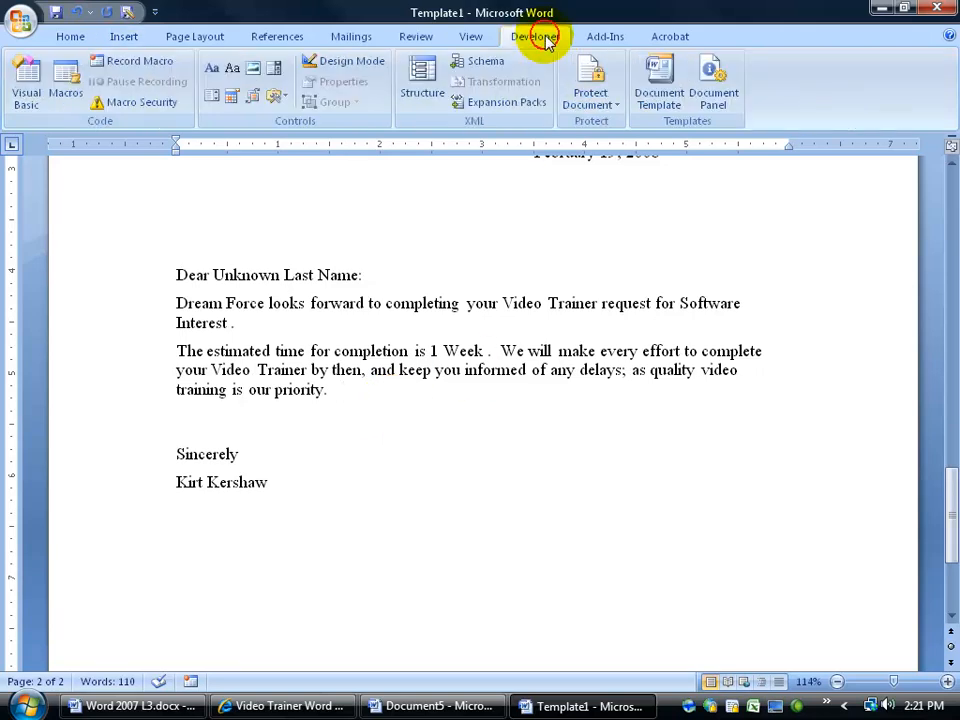
{"action": "left_click", "coordinate": [600, 98]}
{"action": "left_click", "coordinate": [612, 147]}
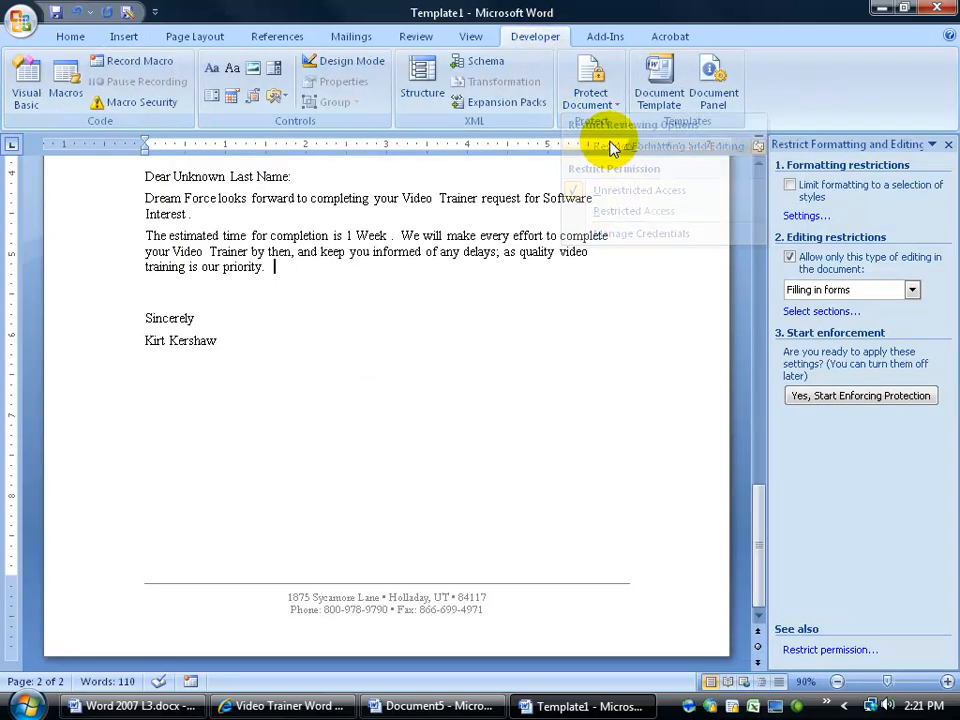
{"action": "left_click", "coordinate": [826, 397]}
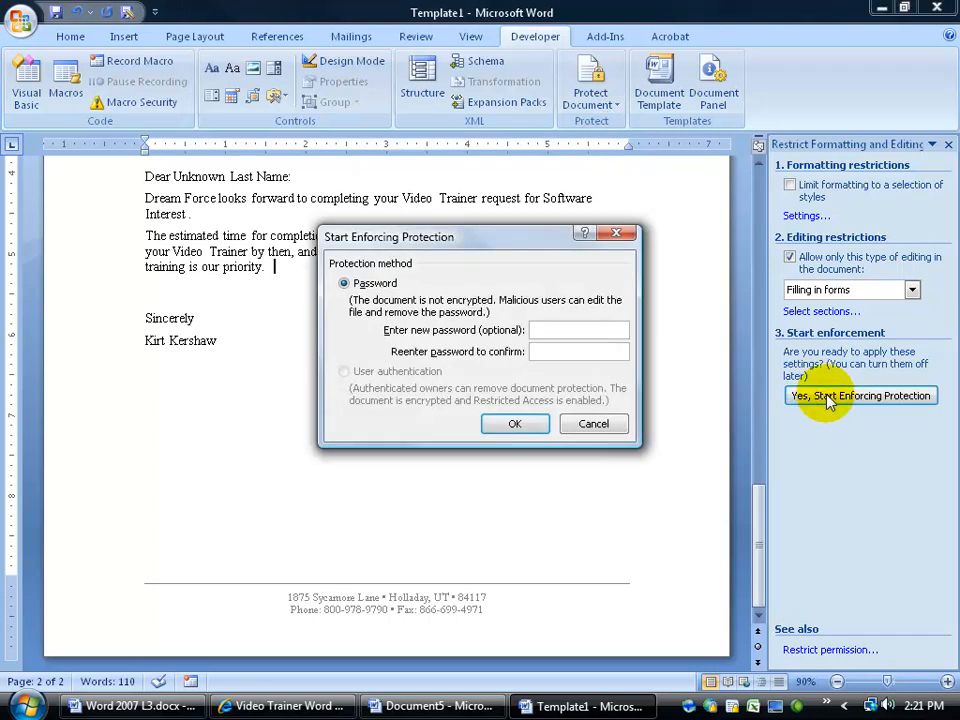
{"action": "left_click", "coordinate": [513, 420]}
Set the title to Mr. and enter the client's last name in the New Client Form.
{"action": "left_click_drag", "start_coordinate": [760, 300], "coordinate": [761, 245]}
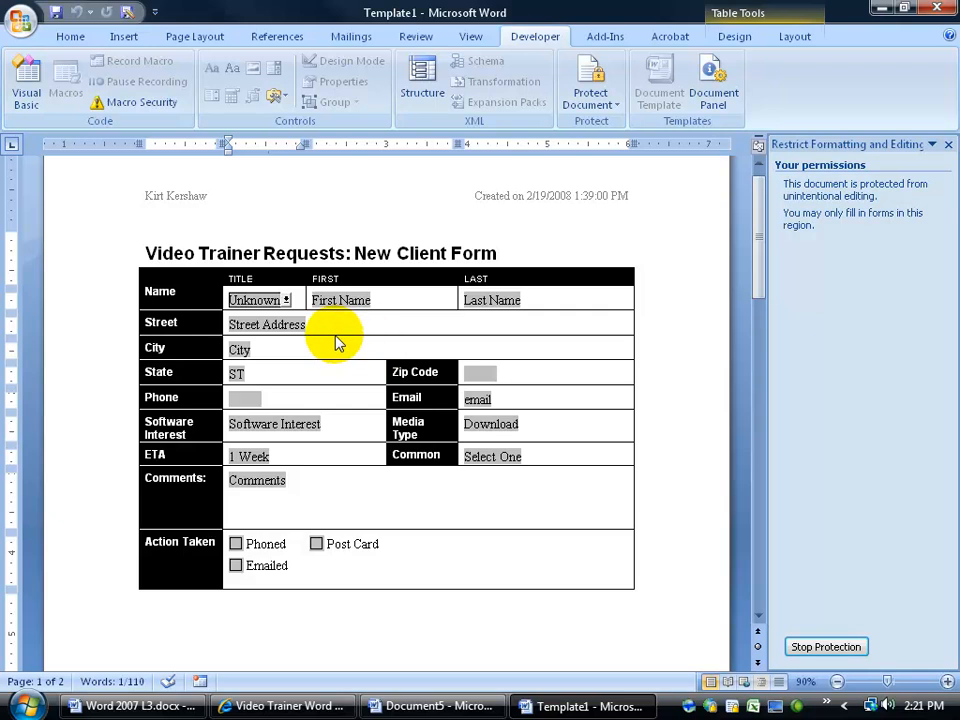
{"action": "left_click", "coordinate": [286, 300]}
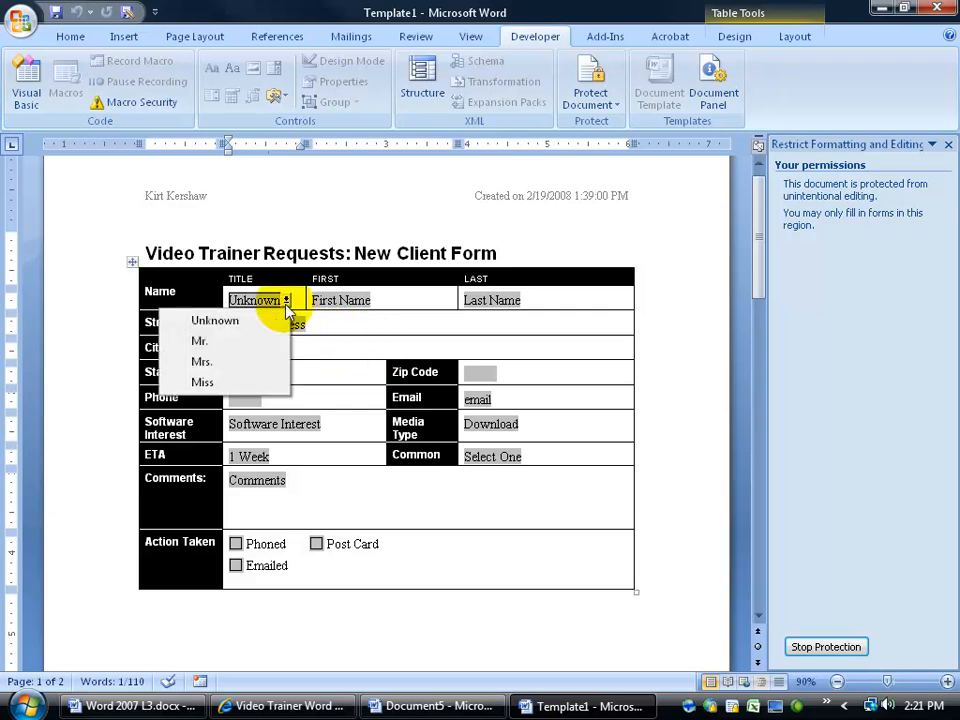
{"action": "left_click", "coordinate": [252, 344]}
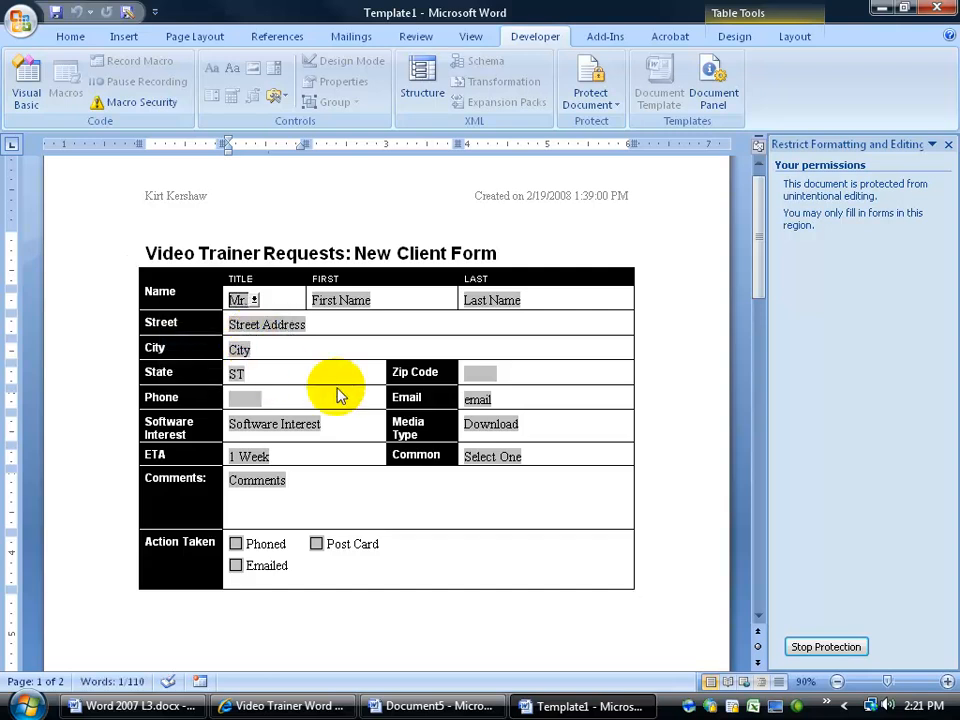
{"action": "key", "text": "Tab"}
{"action": "key", "text": "Tab"}
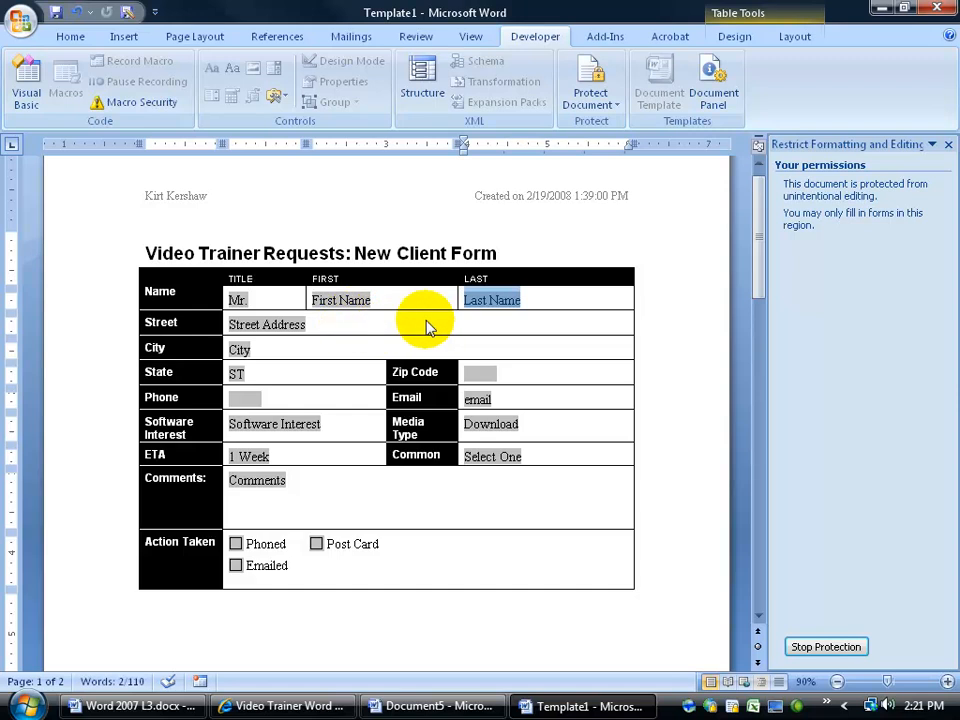
{"action": "type", "text": "Kershaw"}
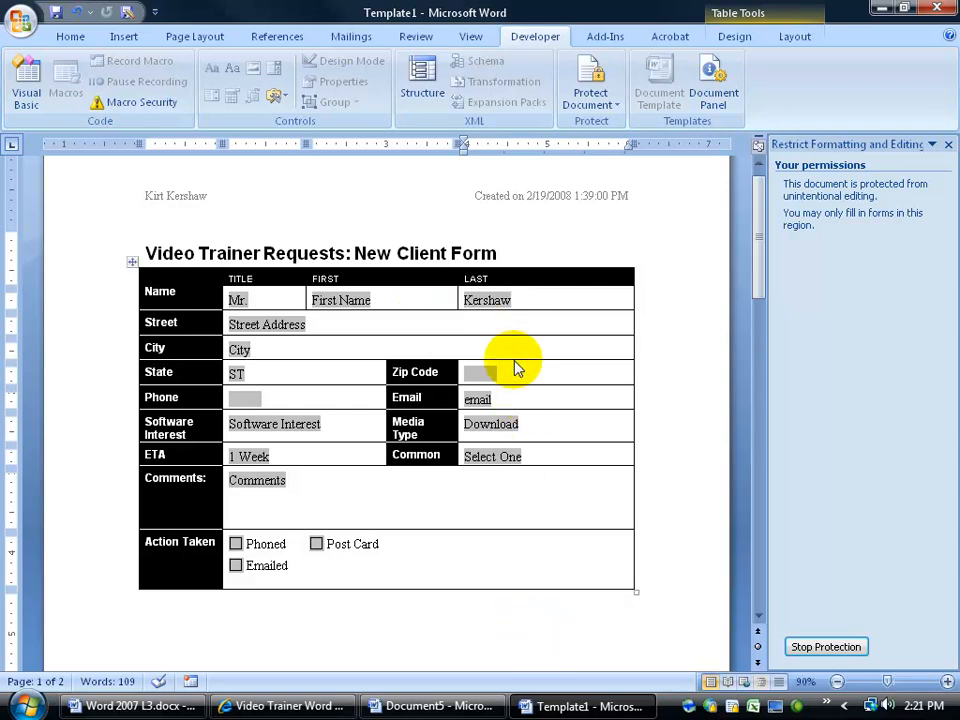
{"action": "key", "text": "Tab"}
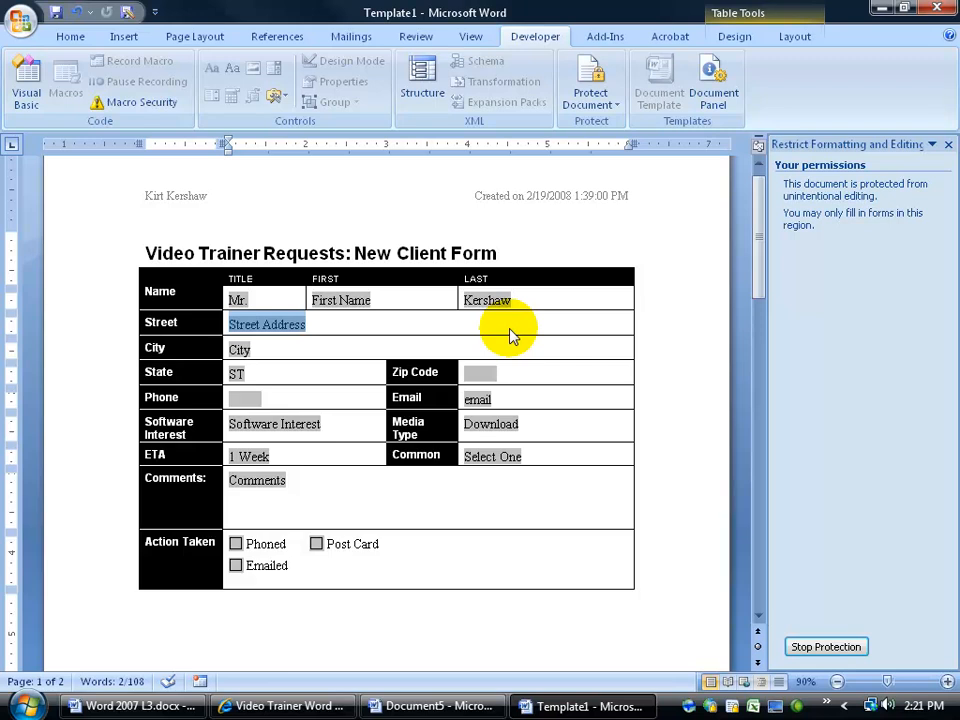
Enter Excel 2007 as the Software Interest in the client form.
{"action": "left_click", "coordinate": [245, 398]}
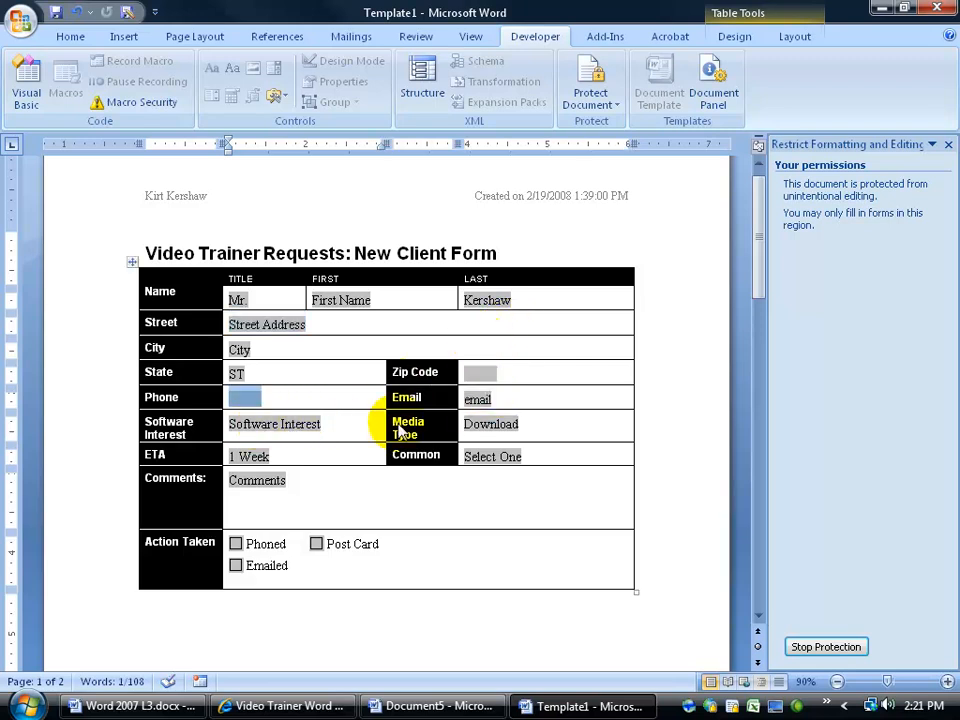
{"action": "left_click", "coordinate": [296, 425]}
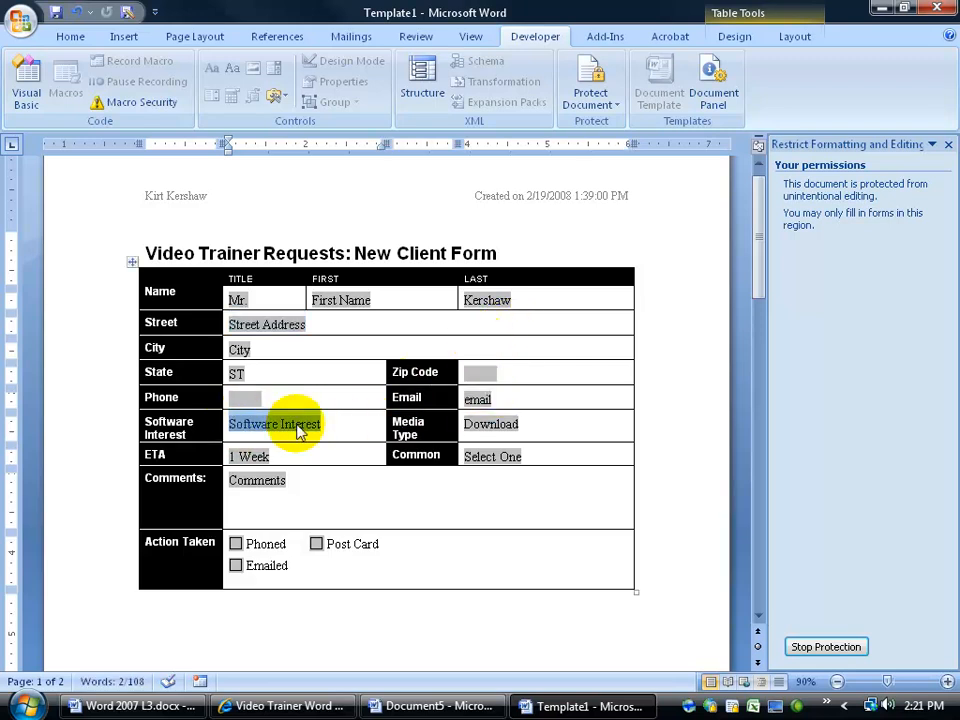
{"action": "type", "text": "Ex"}
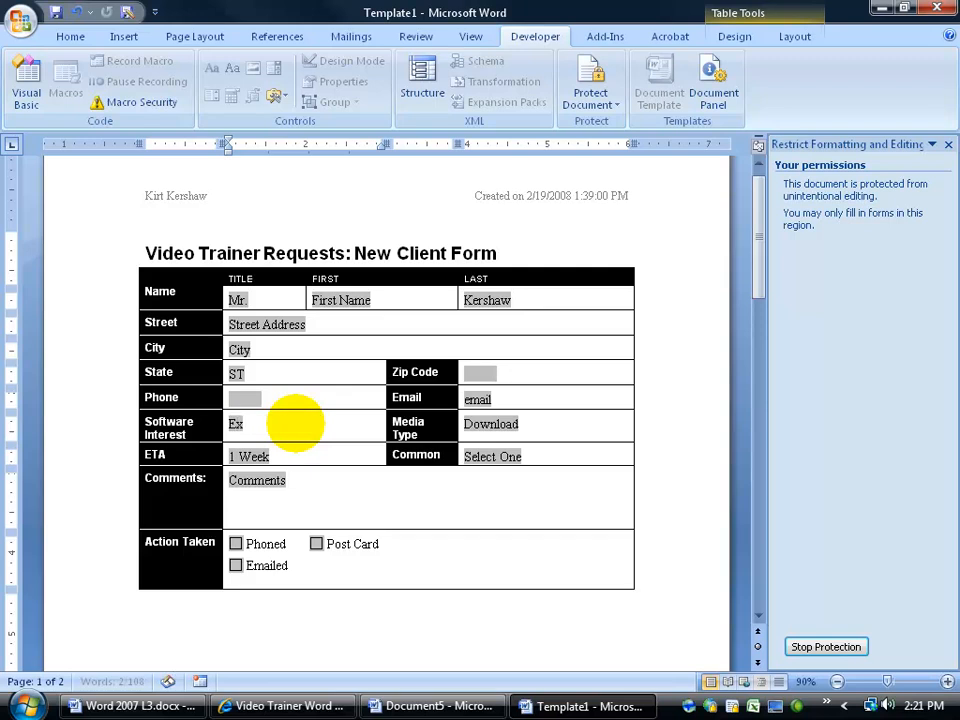
{"action": "type", "text": "cel 2007"}
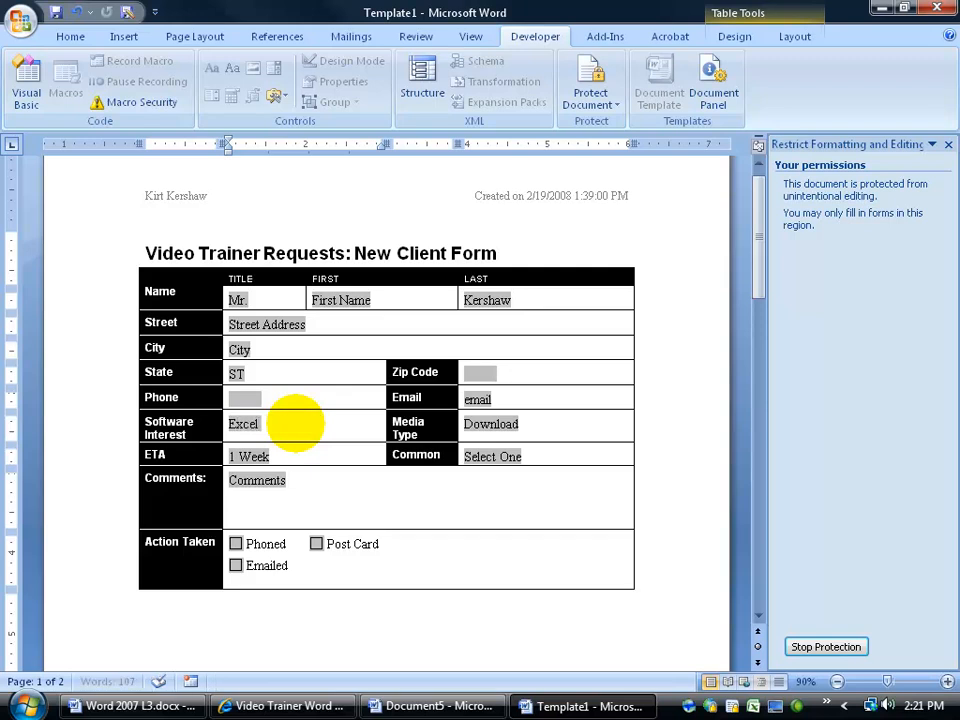
{"action": "key", "text": "Tab"}
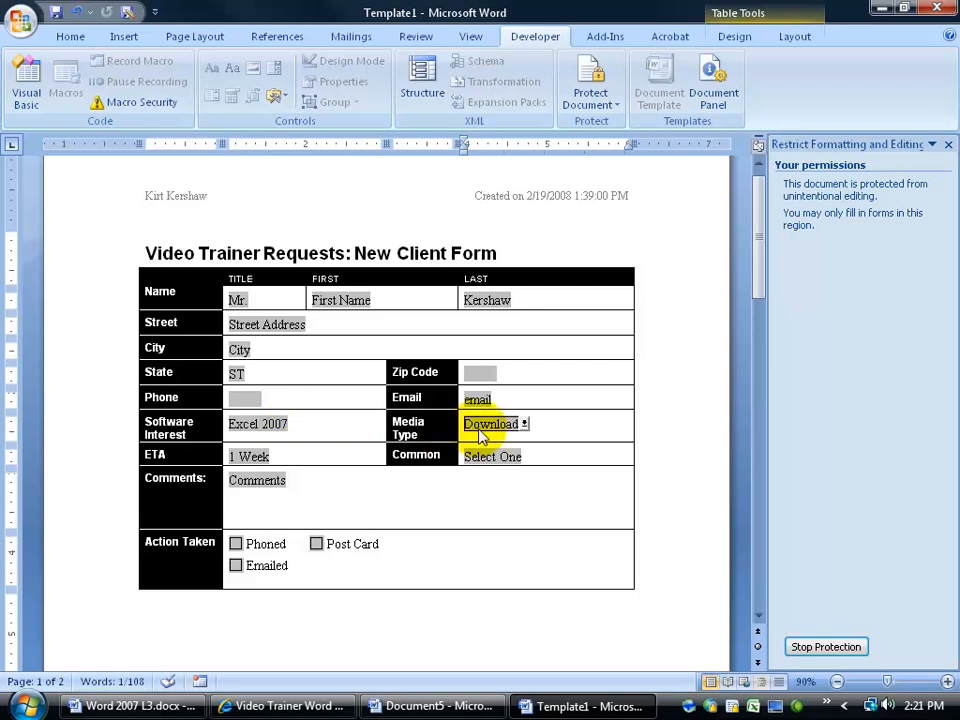
Set the ETA to 2 Month in the New Client Form.
{"action": "left_click", "coordinate": [497, 460]}
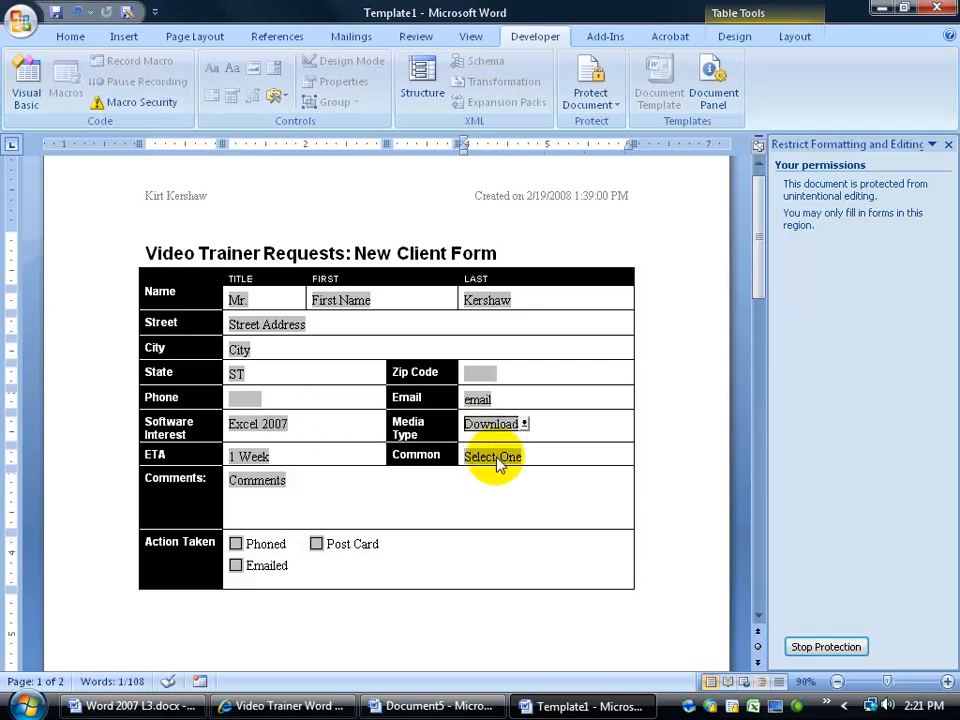
{"action": "left_click", "coordinate": [258, 457]}
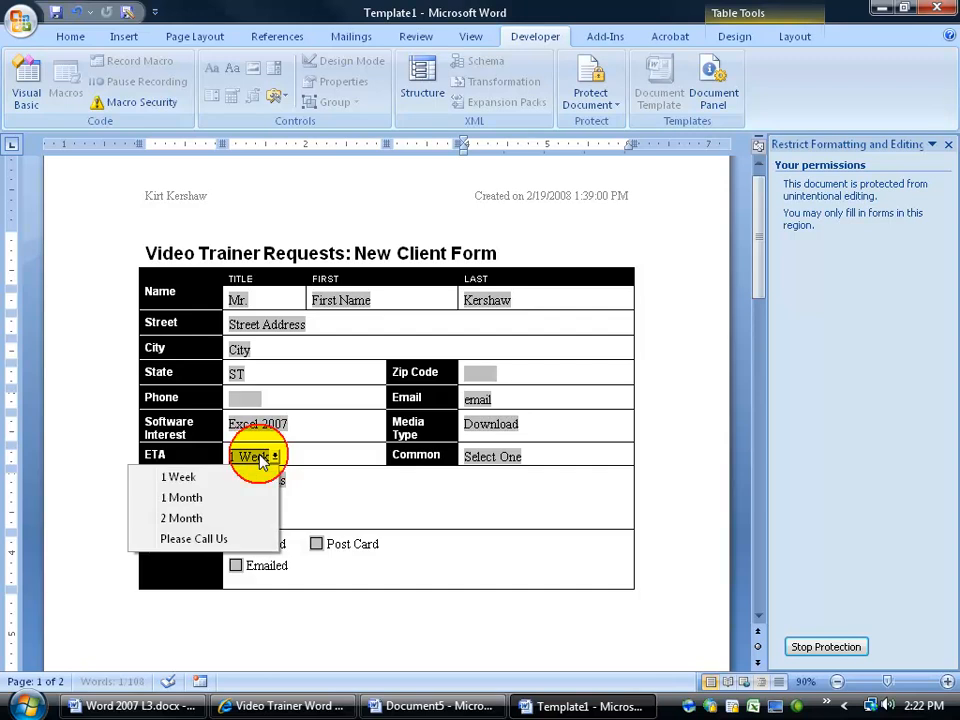
{"action": "left_click", "coordinate": [231, 519]}
{"action": "key", "text": "Tab"}
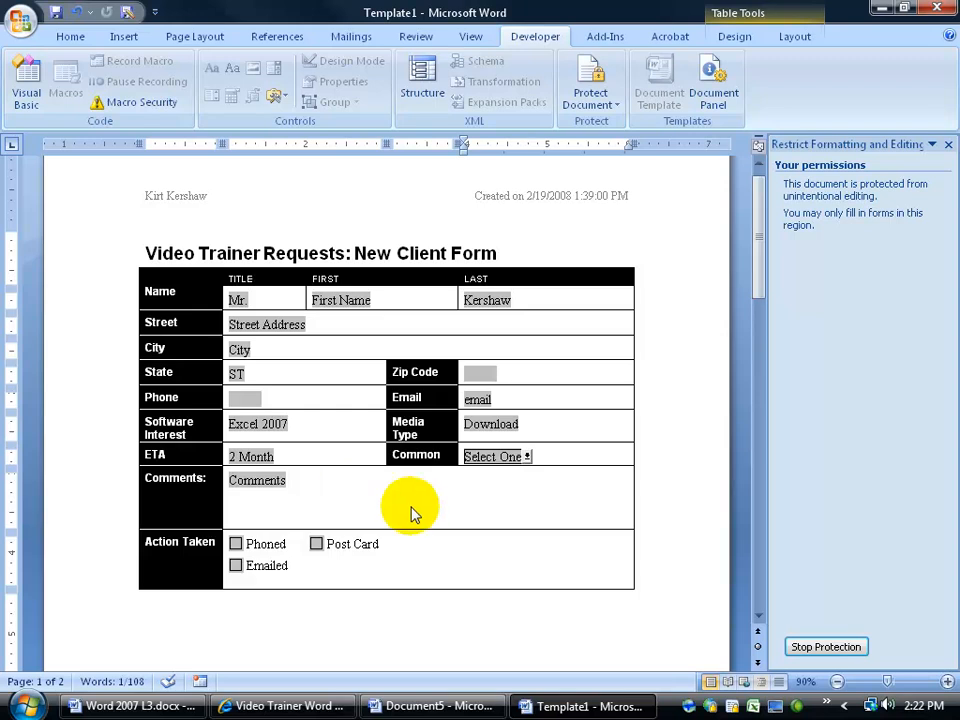
Set Common to No in the client form and check the letter's estimated-time paragraph.
{"action": "left_click", "coordinate": [528, 457]}
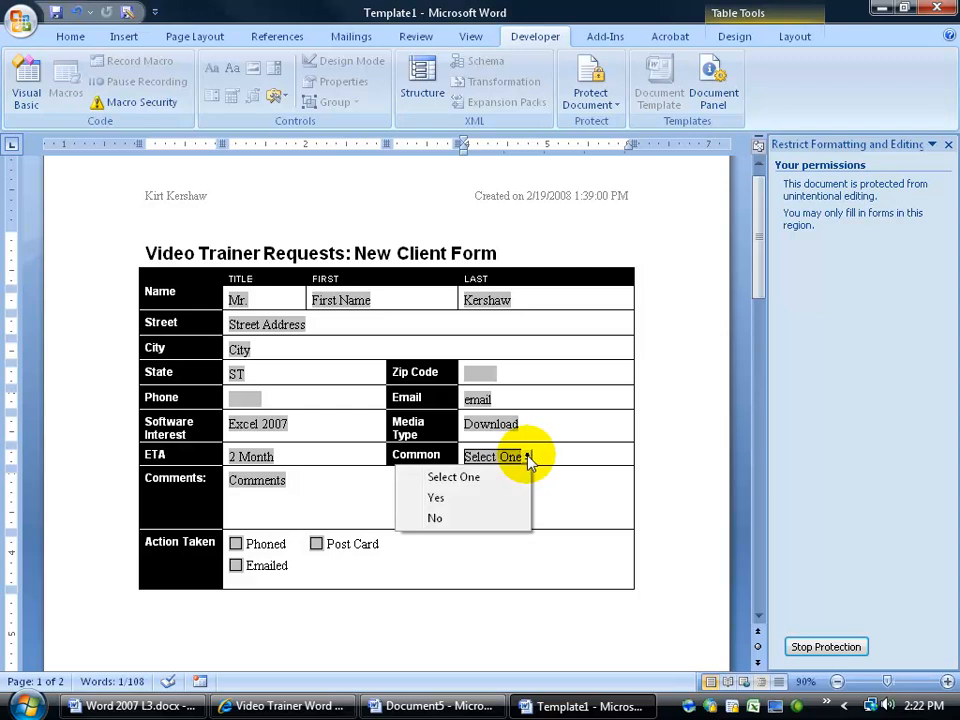
{"action": "left_click", "coordinate": [489, 517]}
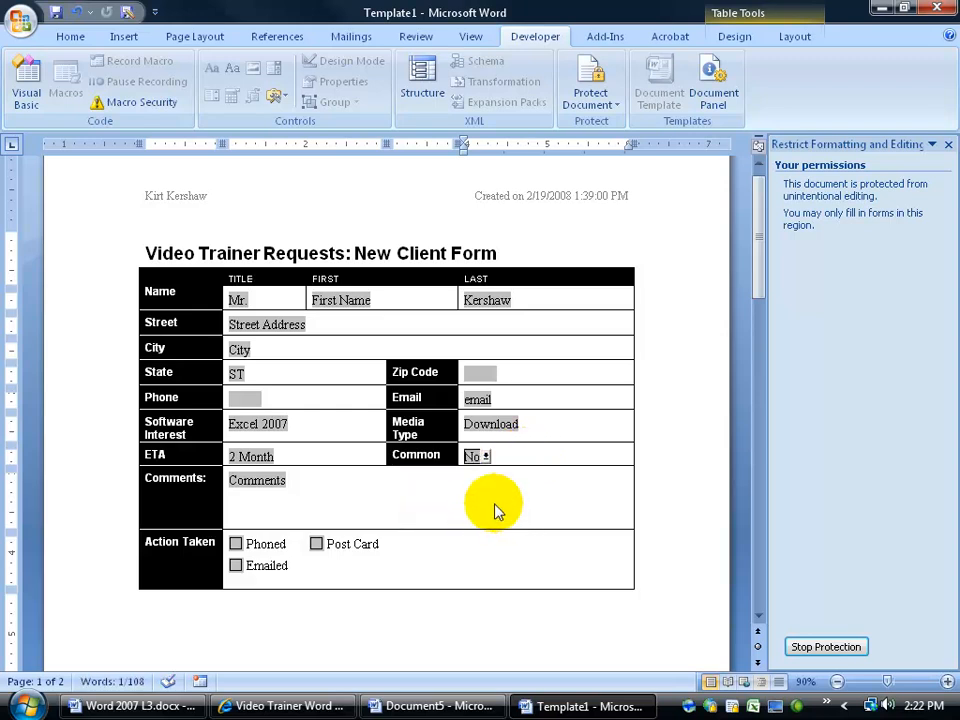
{"action": "key", "text": "Tab"}
{"action": "left_click_drag", "start_coordinate": [758, 260], "coordinate": [718, 515]}
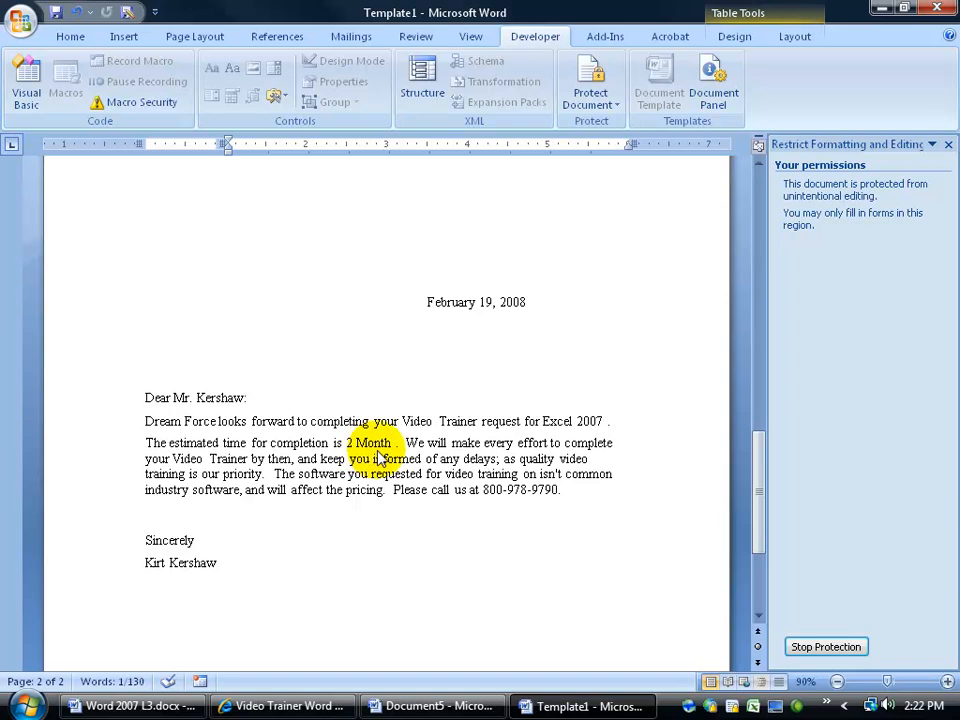
{"action": "mouse_move", "coordinate": [388, 456]}
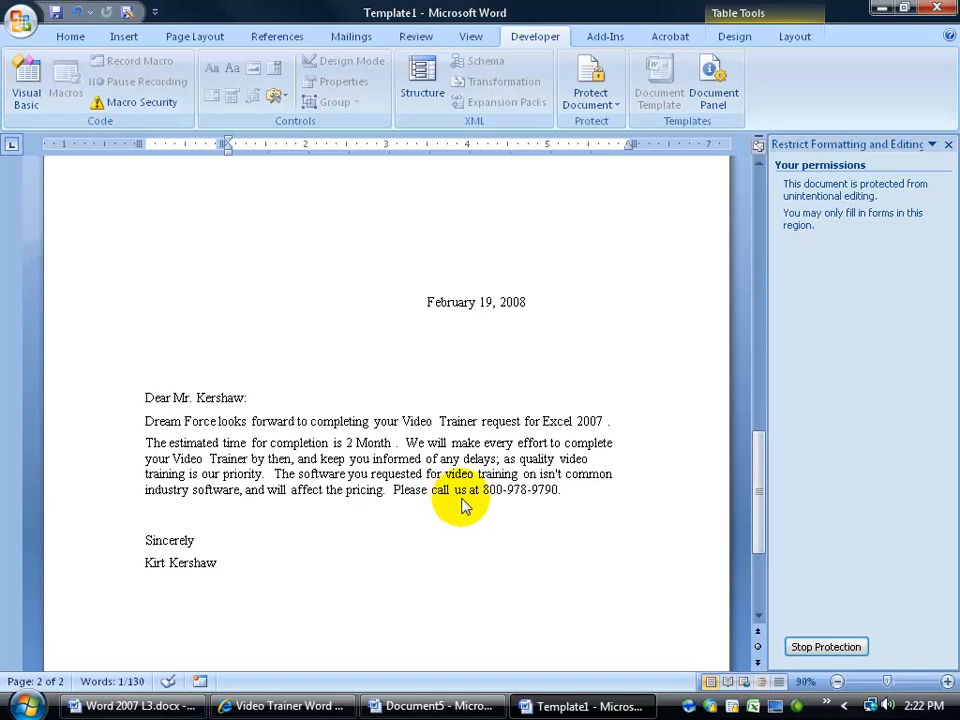
Change Common to Yes in the client form and check the end of the letter's estimated-time paragraph.
{"action": "left_click_drag", "start_coordinate": [761, 504], "coordinate": [729, 261]}
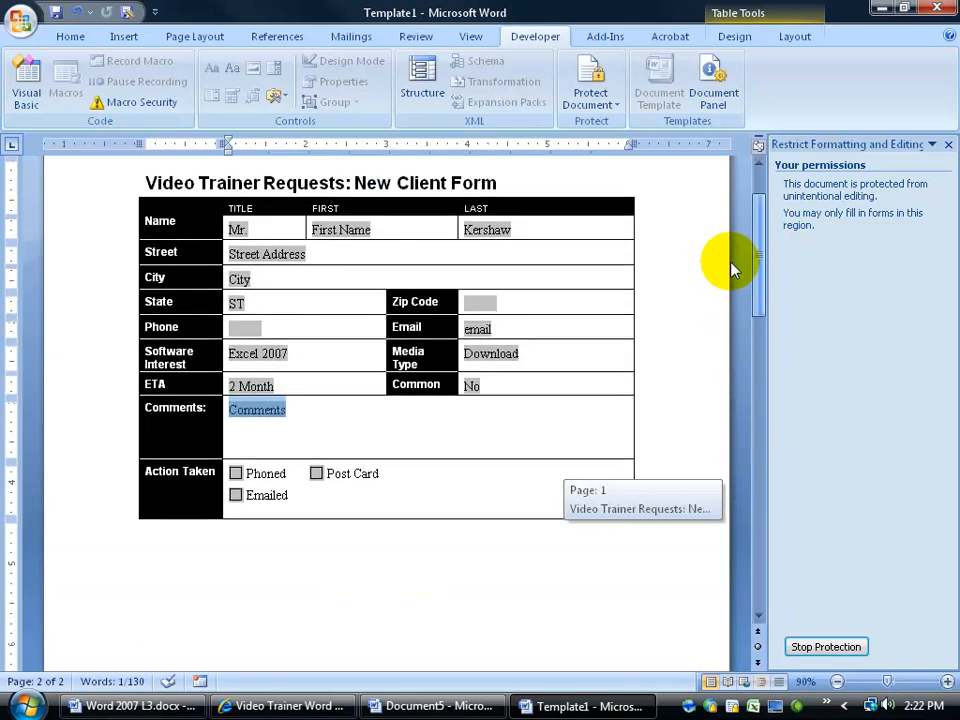
{"action": "left_click", "coordinate": [478, 392]}
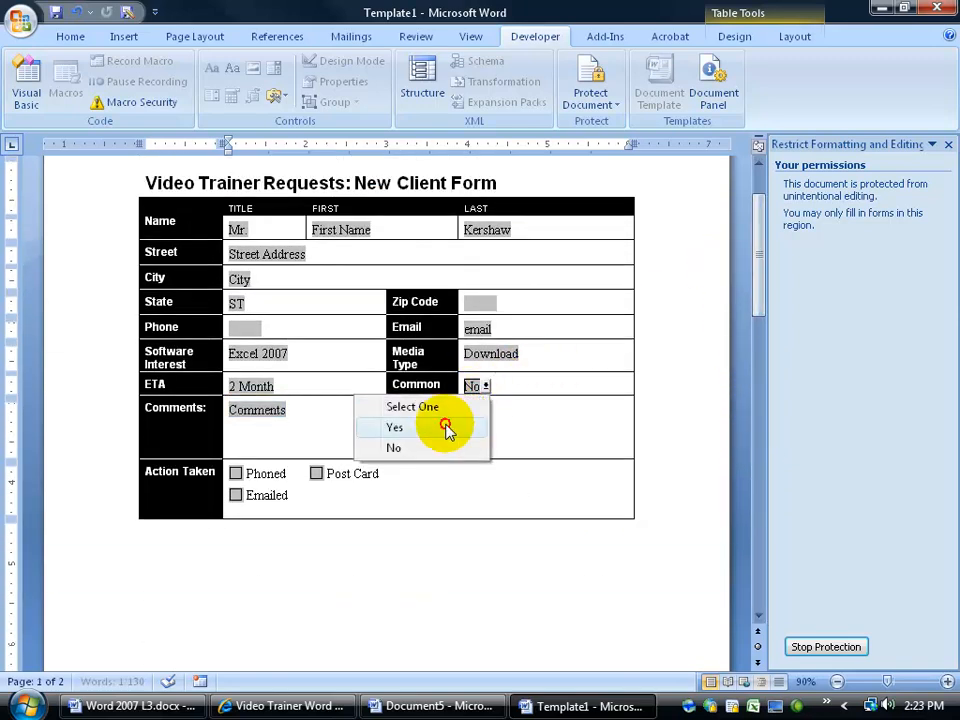
{"action": "left_click", "coordinate": [445, 428]}
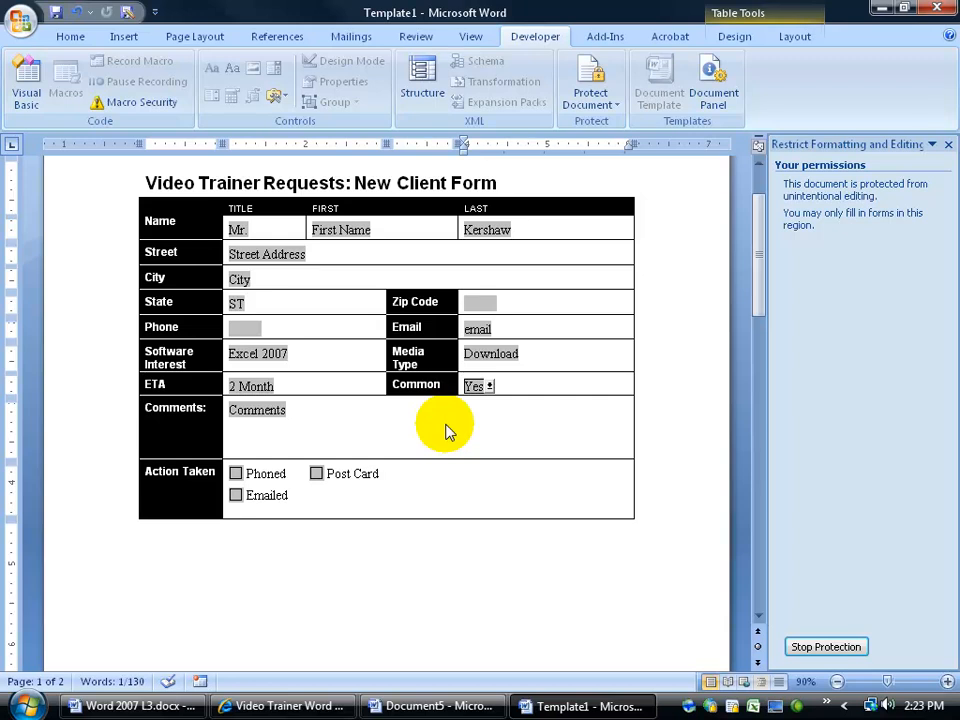
{"action": "key", "text": "Tab"}
{"action": "left_click_drag", "start_coordinate": [764, 300], "coordinate": [765, 518]}
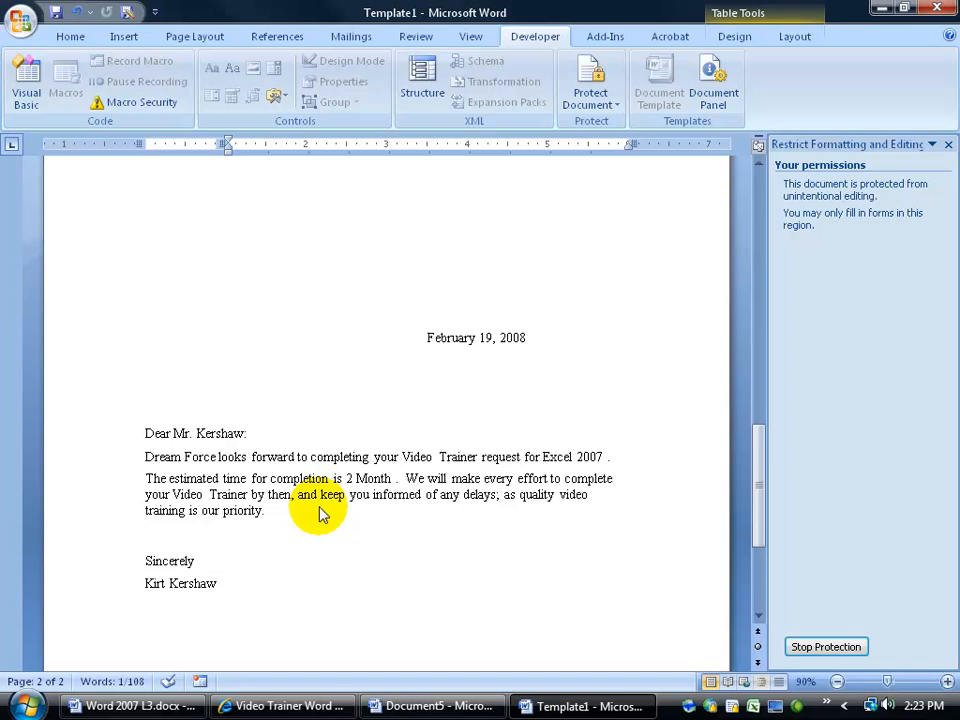
Stop the document protection and reset all form fields to their defaults, comparing the cleared form with the letter.
{"action": "left_click", "coordinate": [826, 647]}
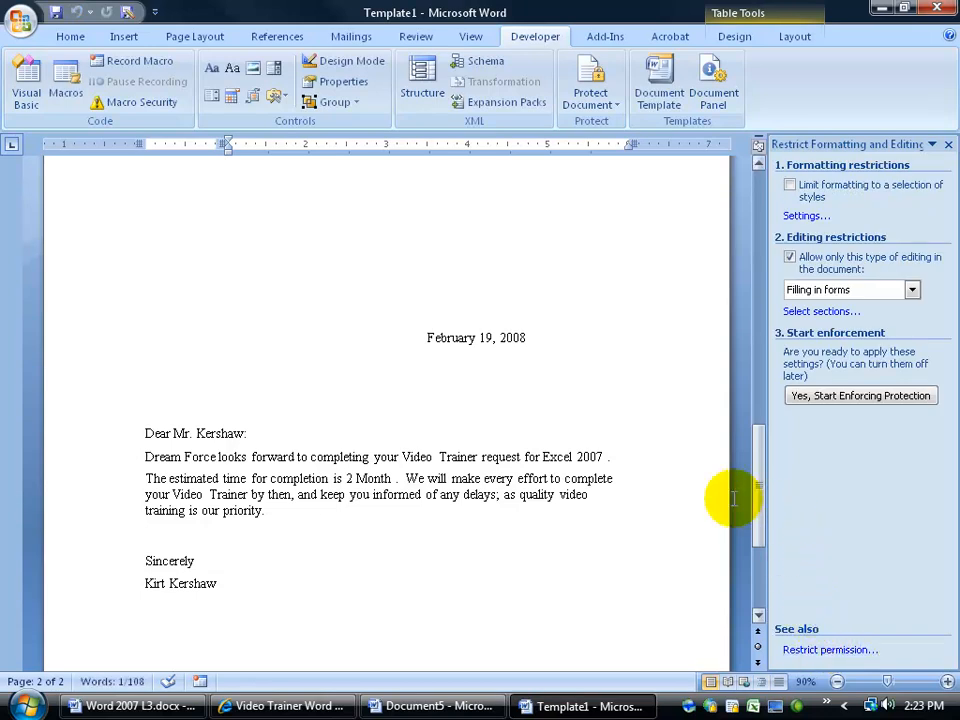
{"action": "left_click", "coordinate": [273, 95]}
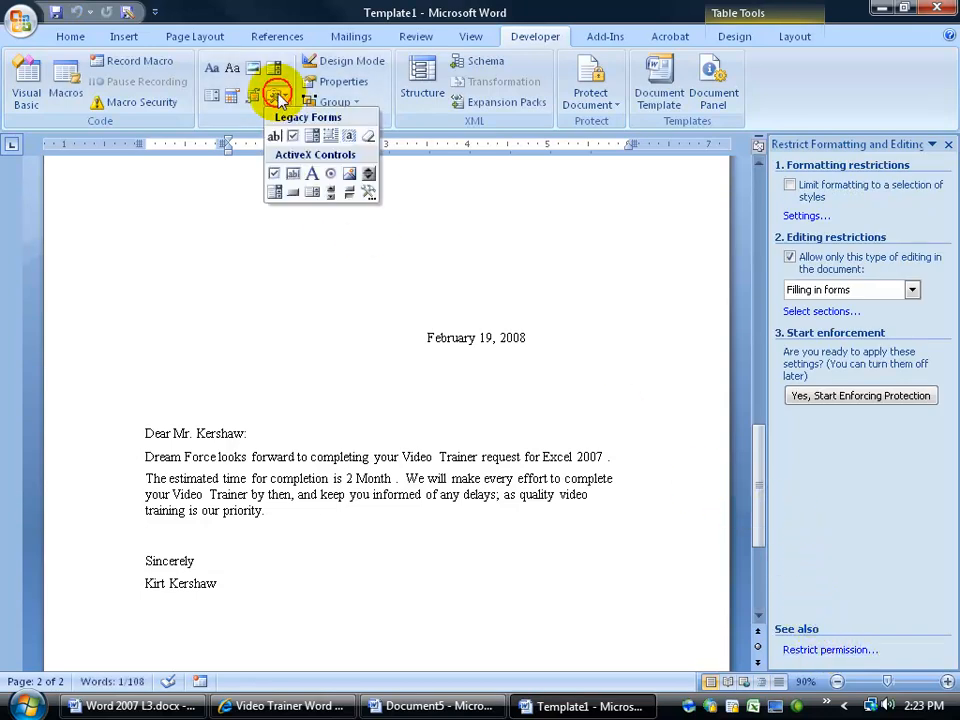
{"action": "left_click", "coordinate": [370, 140]}
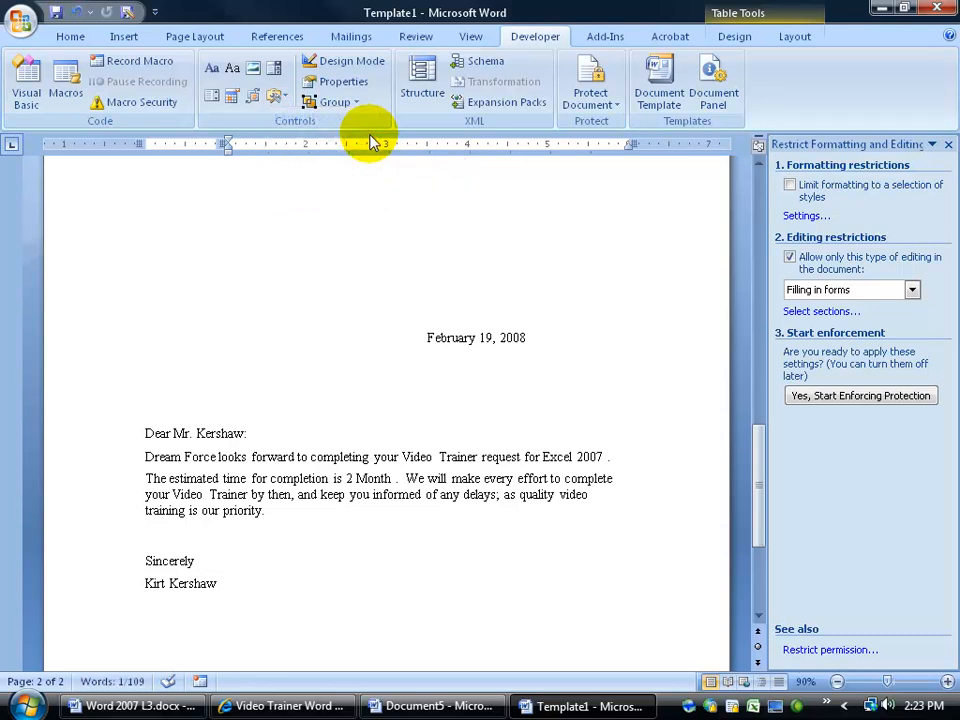
{"action": "left_click_drag", "start_coordinate": [755, 472], "coordinate": [750, 236]}
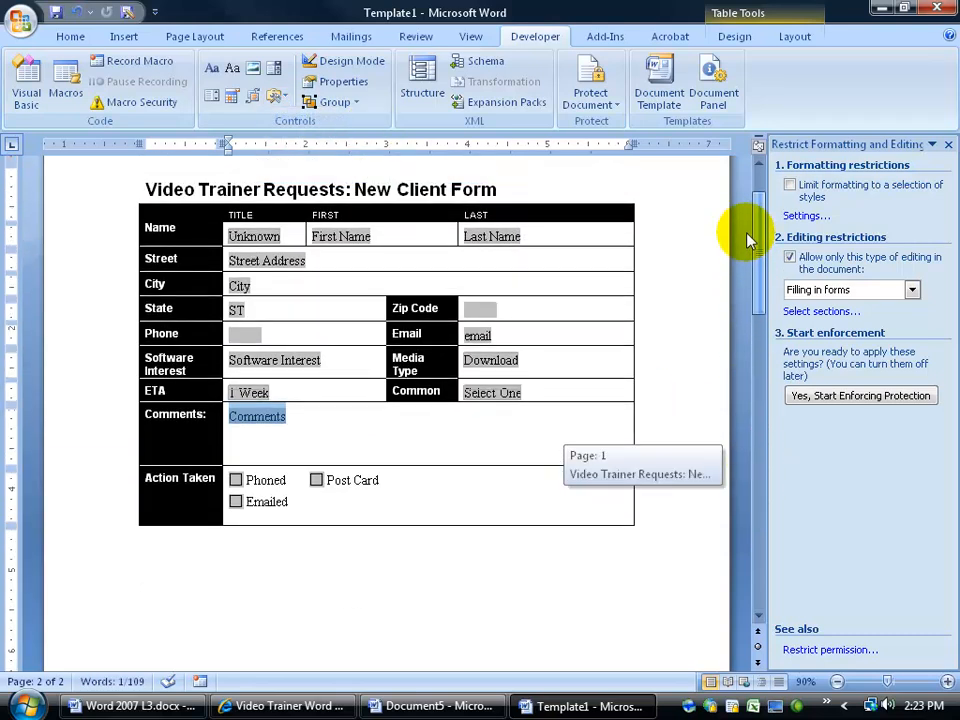
{"action": "left_click", "coordinate": [305, 260]}
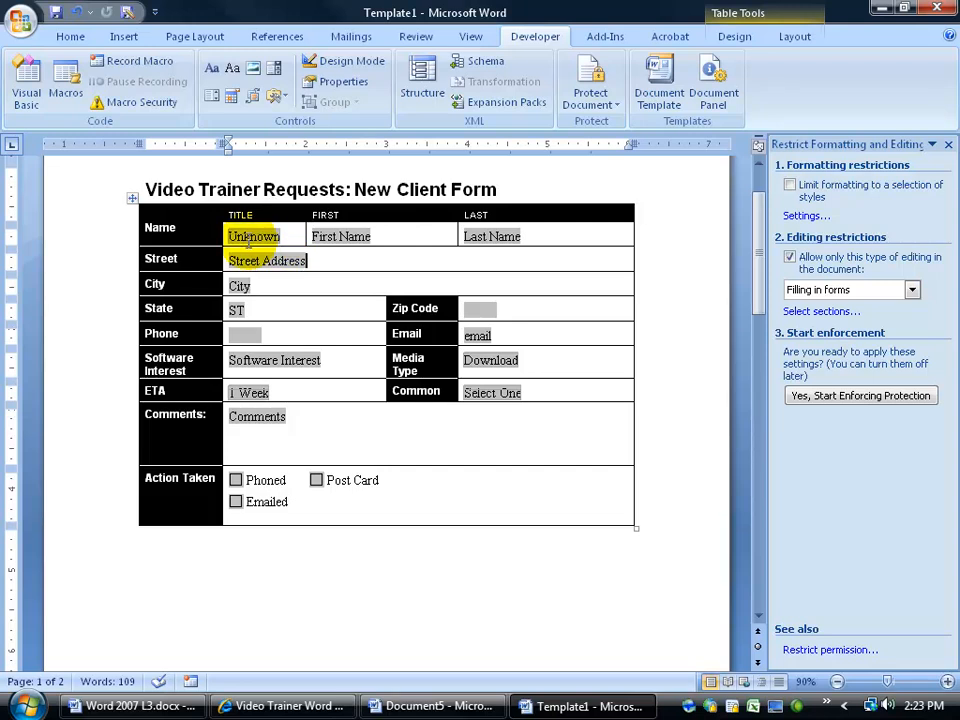
{"action": "left_click_drag", "start_coordinate": [758, 266], "coordinate": [748, 506]}
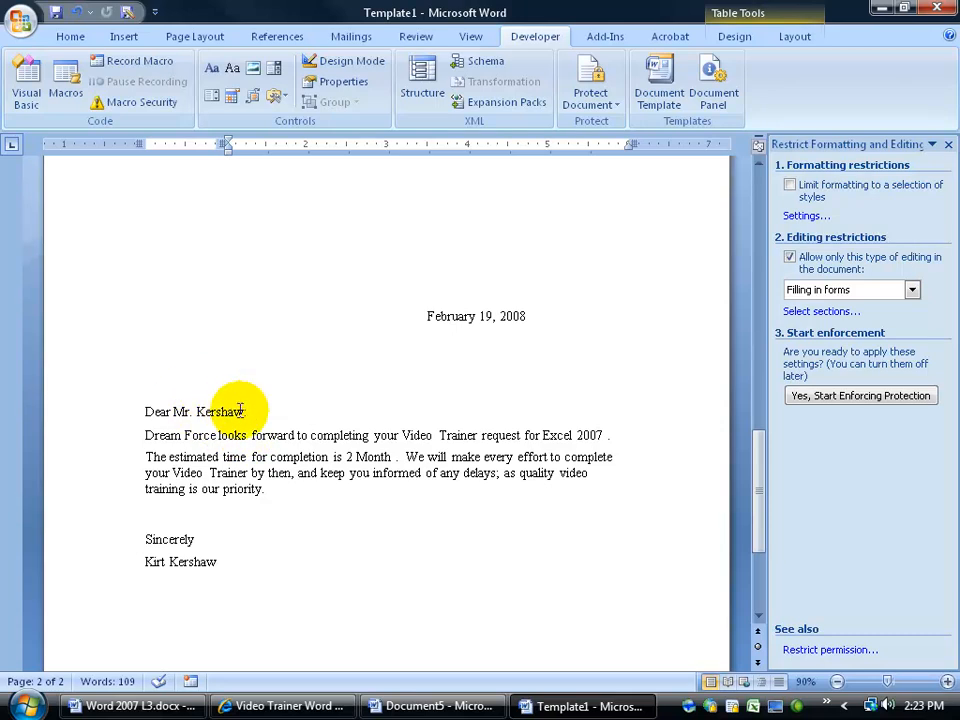
{"action": "left_click_drag", "start_coordinate": [760, 498], "coordinate": [744, 197]}
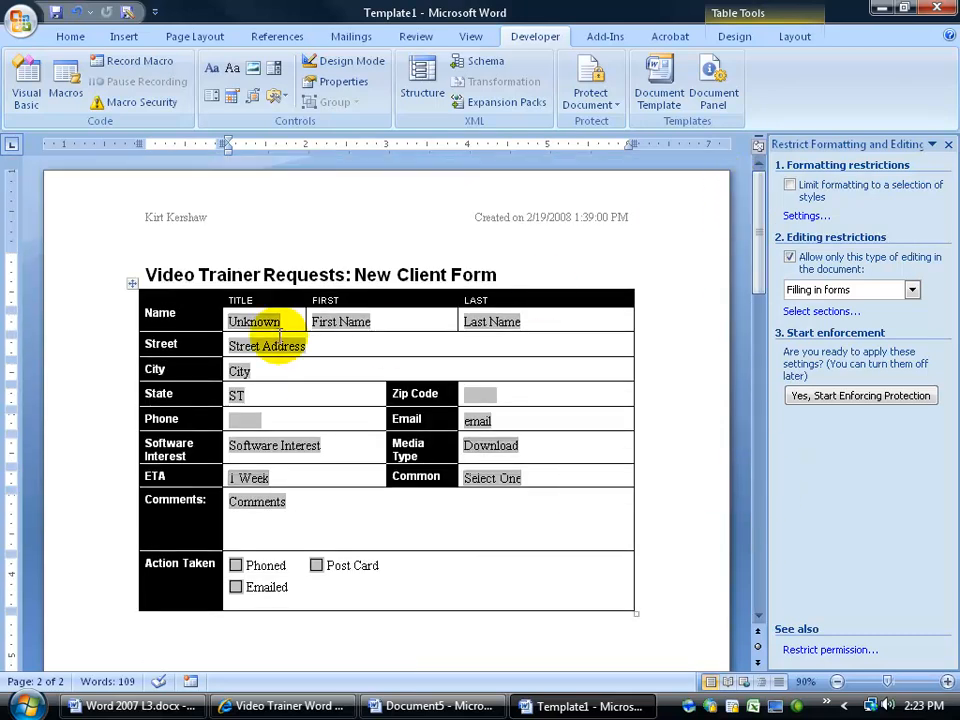
Start enforcing the filling-in-forms protection again without a password.
{"action": "left_click", "coordinate": [253, 318]}
{"action": "left_click", "coordinate": [845, 396]}
{"action": "left_click", "coordinate": [515, 422]}
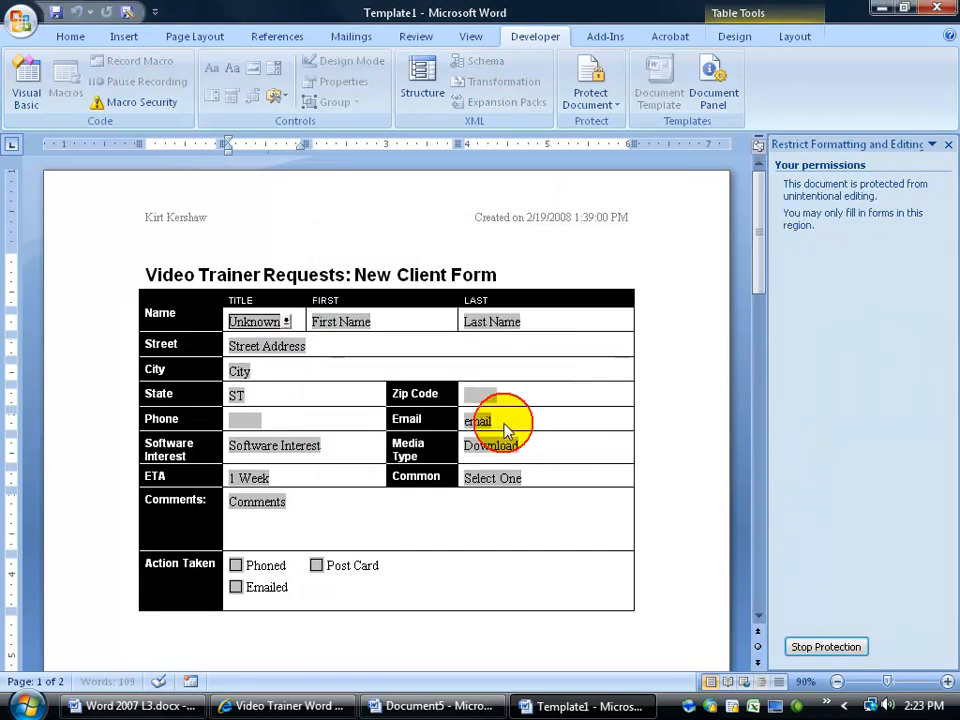
Move through all the form fields from Title to Action Taken to refresh the letter's references, and check the letter.
{"action": "key", "text": "Tab"}
{"action": "key", "text": "Tab"}
{"action": "key", "text": "Tab"}
{"action": "key", "text": "Tab"}
{"action": "key", "text": "Tab"}
{"action": "key", "text": "Tab"}
{"action": "key", "text": "Tab"}
{"action": "key", "text": "Tab"}
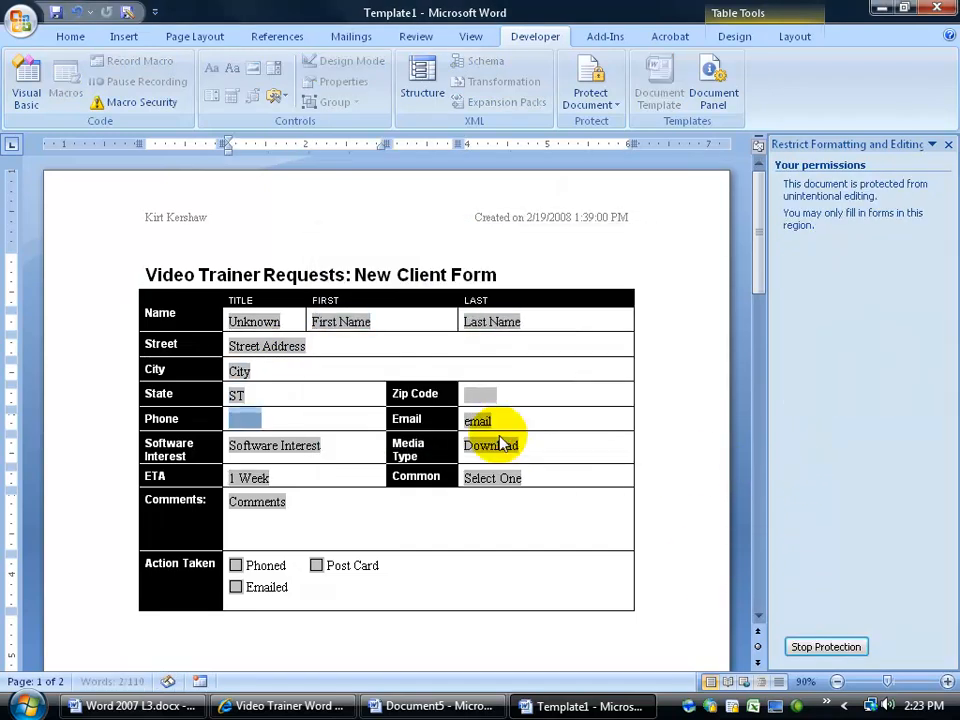
{"action": "key", "text": "Tab"}
{"action": "key", "text": "Tab"}
{"action": "key", "text": "Tab"}
{"action": "key", "text": "Tab"}
{"action": "key", "text": "Tab"}
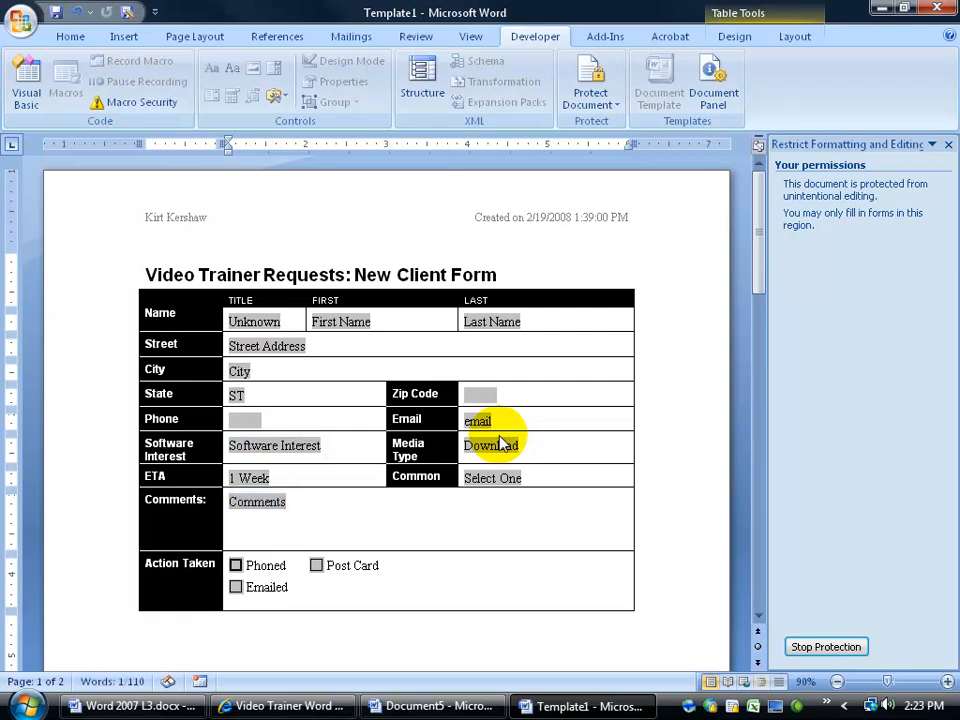
{"action": "left_click_drag", "start_coordinate": [759, 290], "coordinate": [593, 509]}
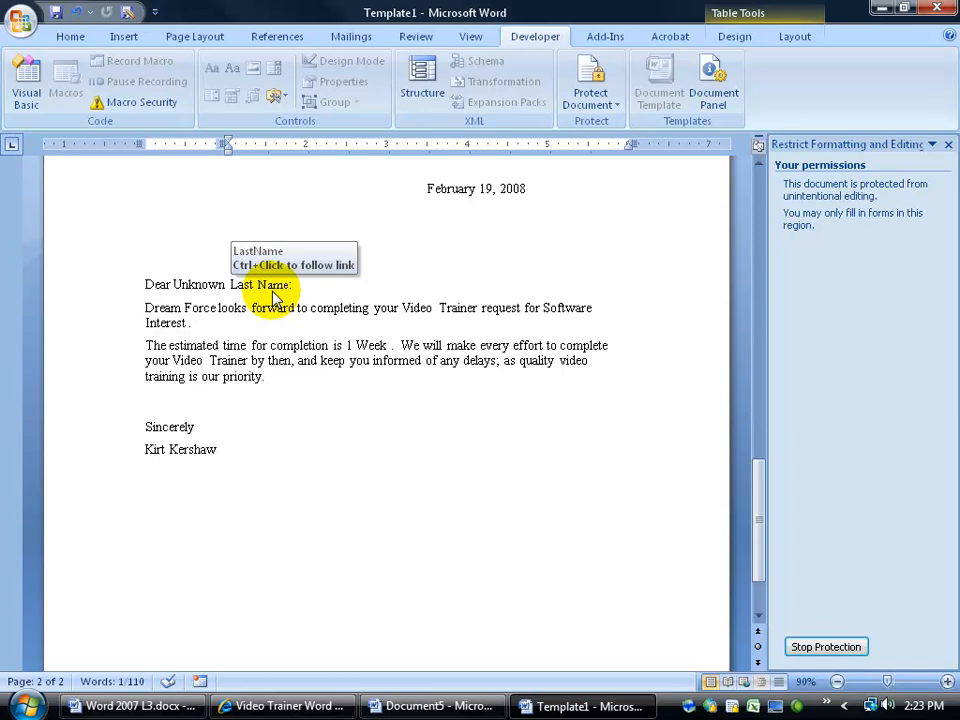
Stop the document protection and switch the letter on page 2 to show field codes.
{"action": "left_click", "coordinate": [800, 647]}
{"action": "mouse_move", "coordinate": [752, 507]}
{"action": "left_mouse_down"}
{"action": "mouse_move", "coordinate": [754, 482]}
{"action": "mouse_move", "coordinate": [754, 490]}
{"action": "left_mouse_up"}
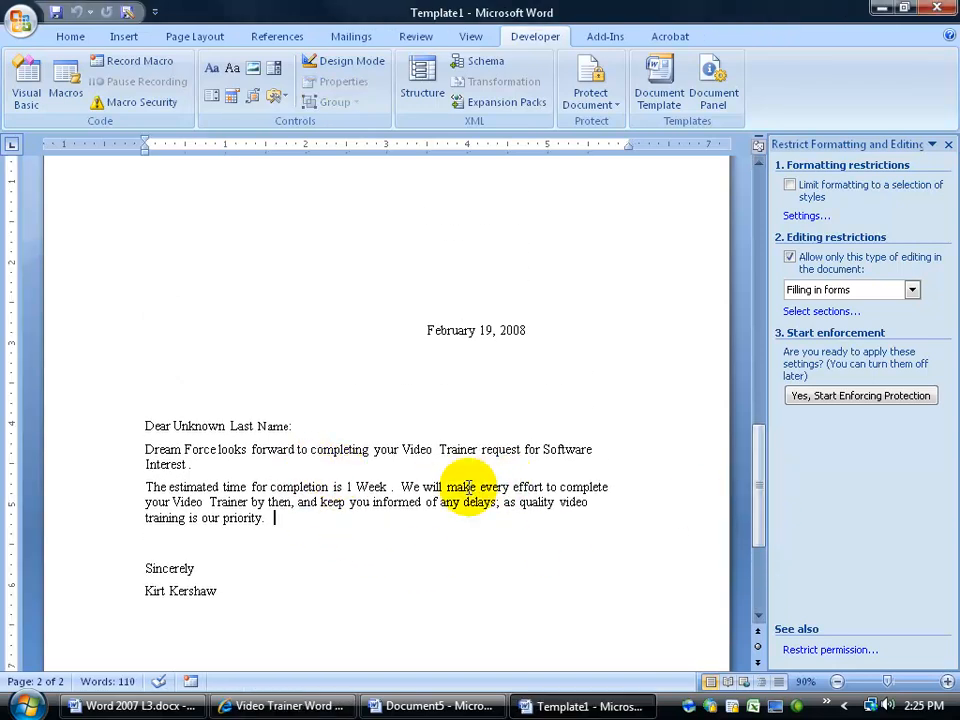
{"action": "scroll", "coordinate": [467, 487], "scroll_direction": "down", "scroll_amount": 2}
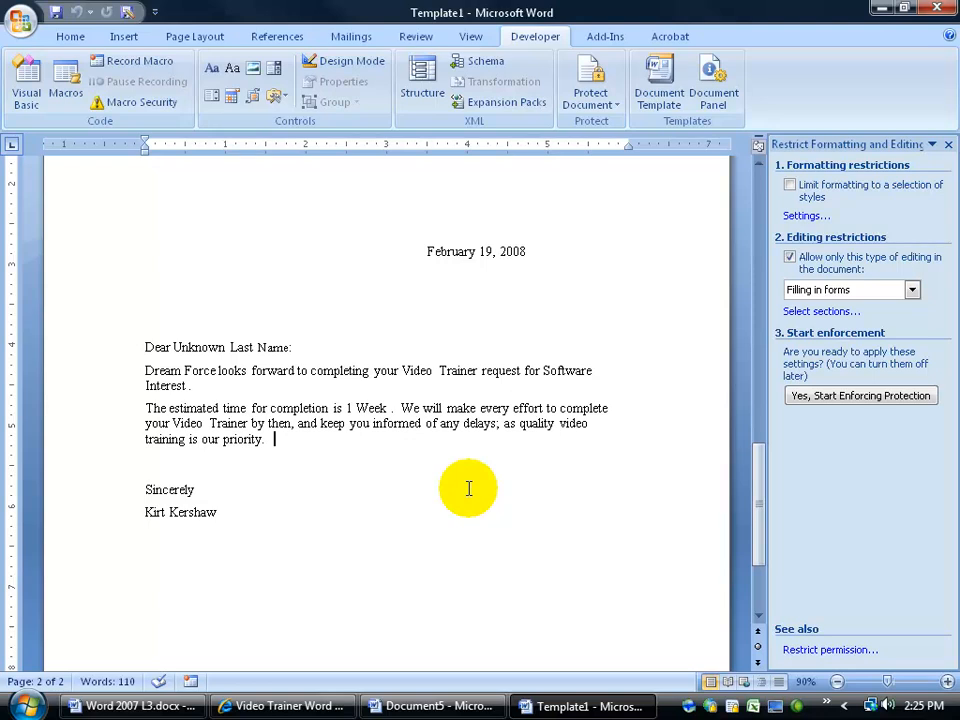
{"action": "key", "text": "alt+F9"}
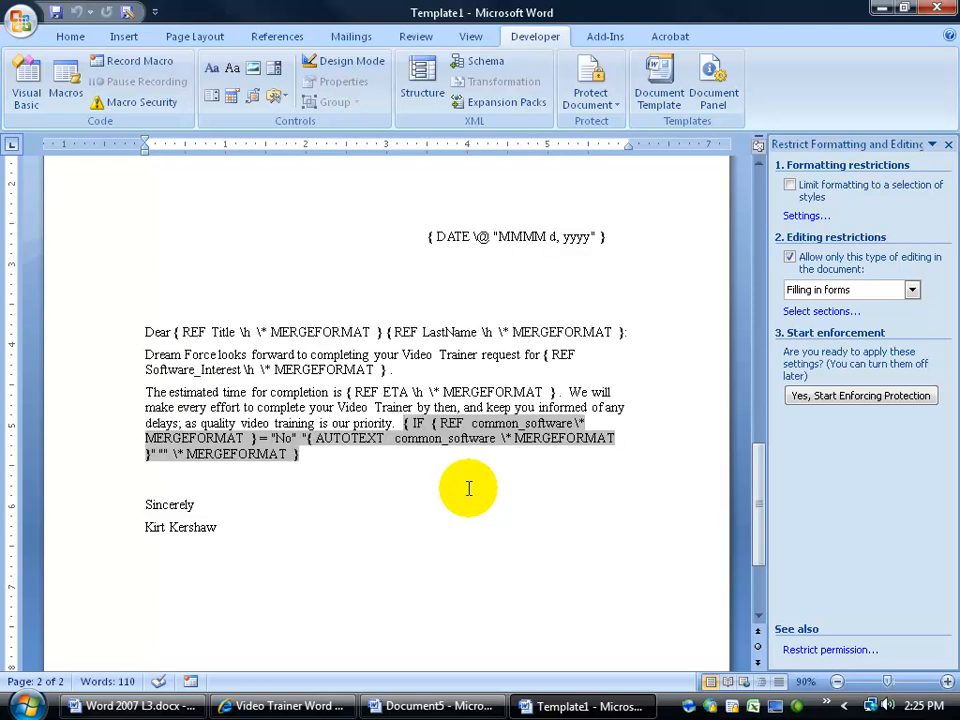
Copy the IF field at the end of the estimated-time paragraph and paste two copies directly after it.
{"action": "left_click_drag", "start_coordinate": [402, 422], "coordinate": [303, 458]}
{"action": "key", "text": "ctrl+c"}
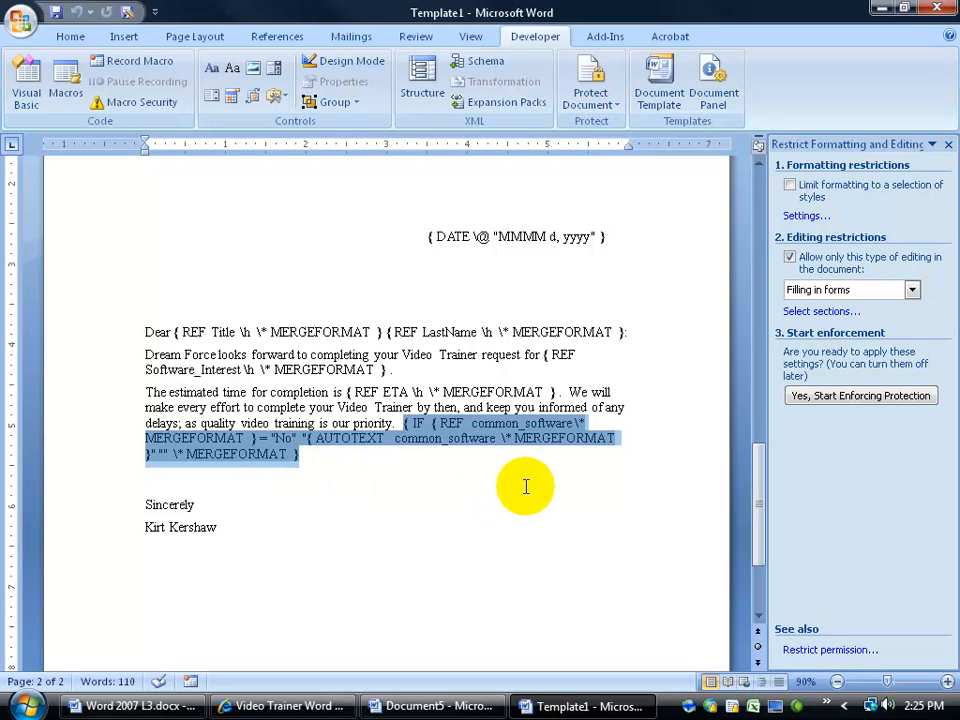
{"action": "left_click", "coordinate": [347, 455]}
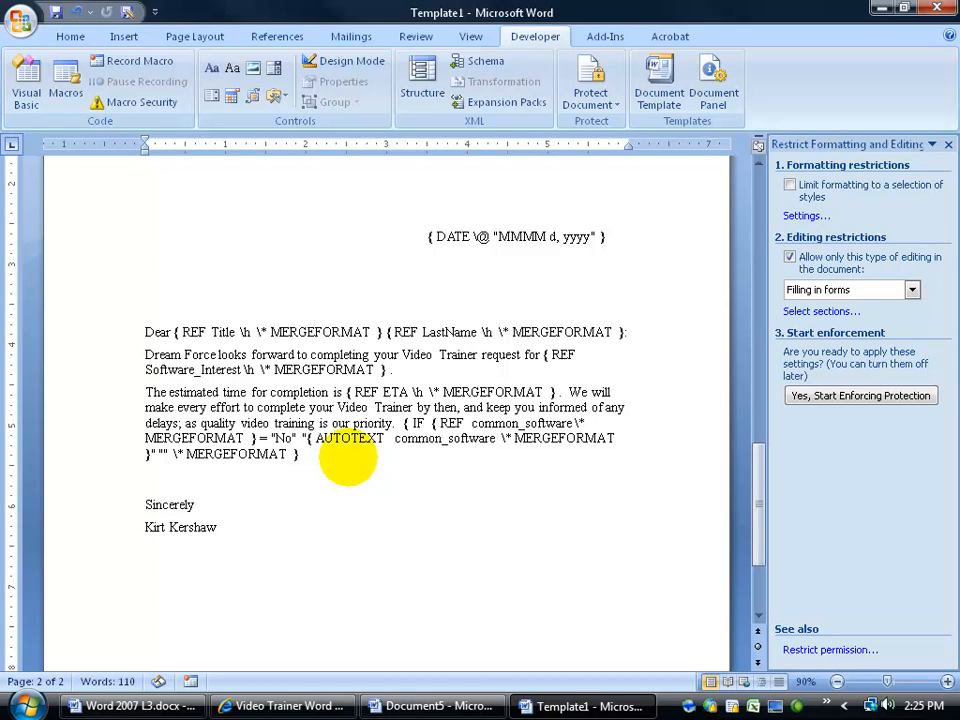
{"action": "key", "text": "ctrl+v"}
{"action": "key", "text": "ctrl+v"}
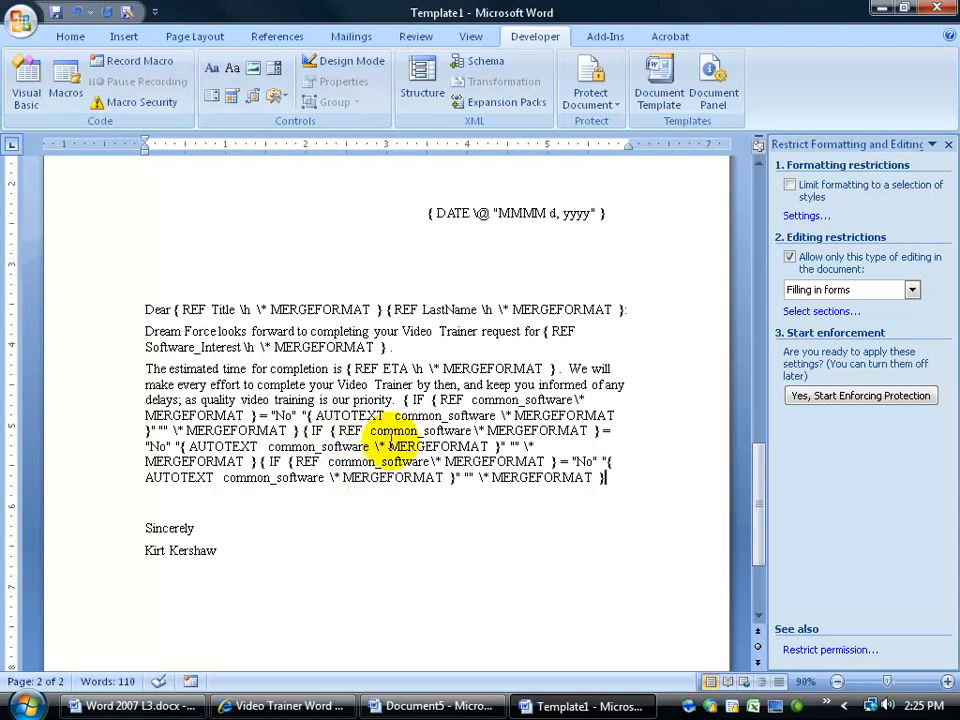
Examine the common_software bookmark reference, the "No" condition and the MERGEFORMAT switch in the original and second IF fields.
{"action": "mouse_move", "coordinate": [372, 428]}
{"action": "left_mouse_down"}
{"action": "mouse_move", "coordinate": [343, 435]}
{"action": "mouse_move", "coordinate": [360, 405]}
{"action": "mouse_move", "coordinate": [445, 425]}
{"action": "left_mouse_up"}
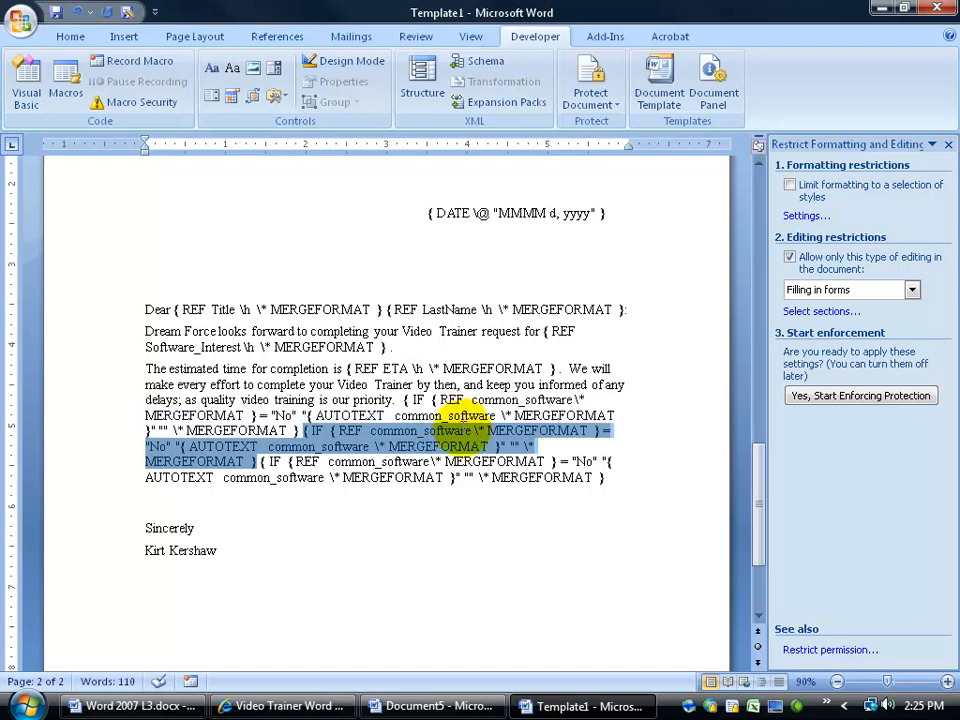
{"action": "left_click", "coordinate": [472, 430]}
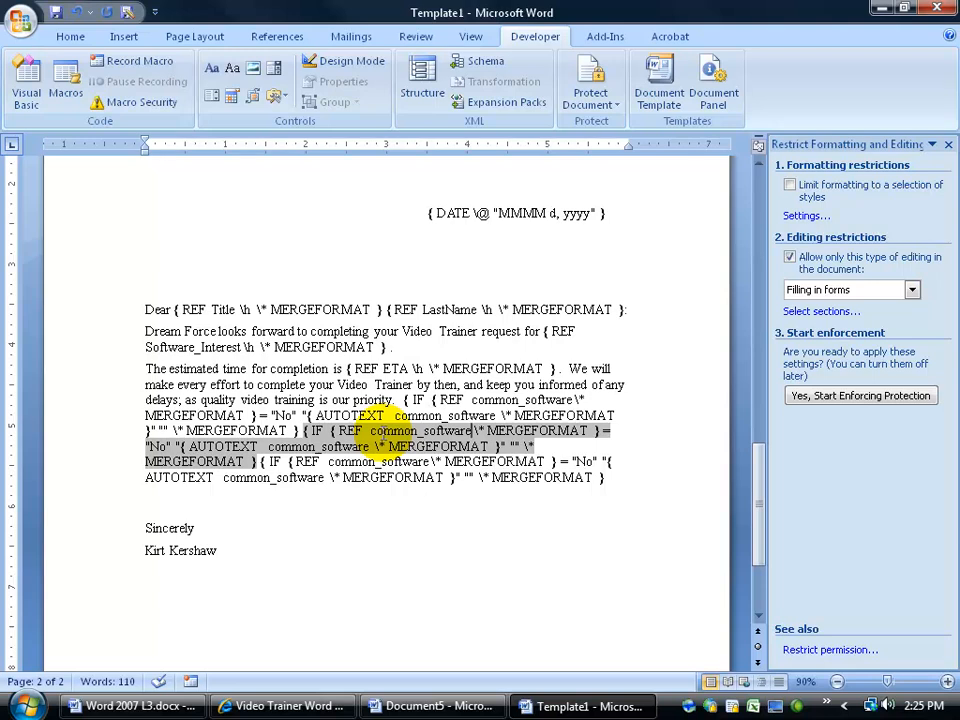
{"action": "double_click", "coordinate": [281, 415]}
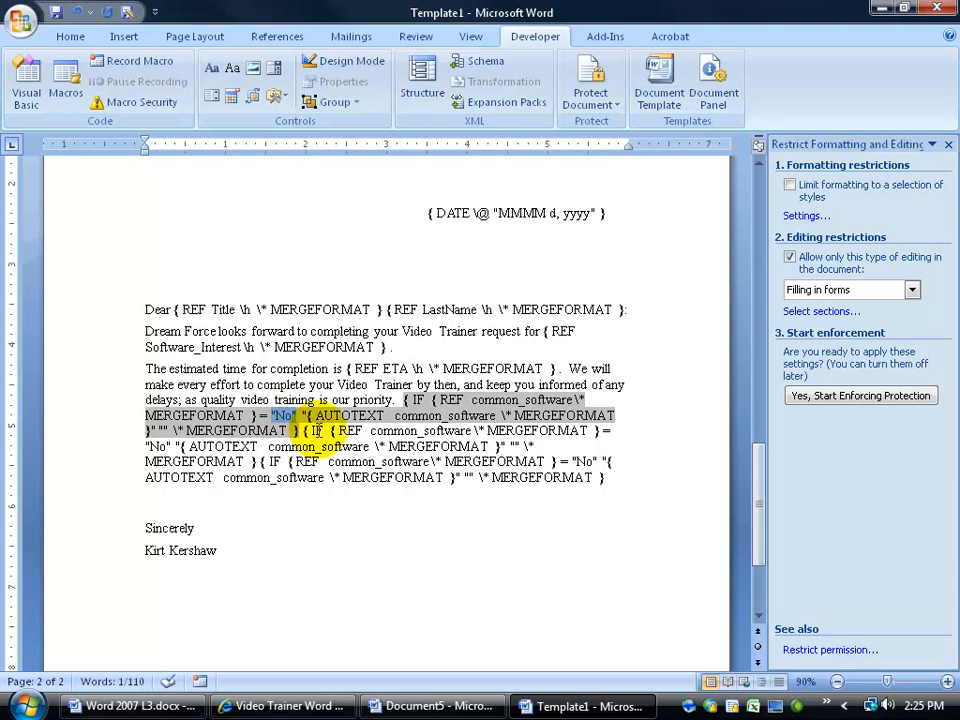
{"action": "left_click", "coordinate": [371, 432]}
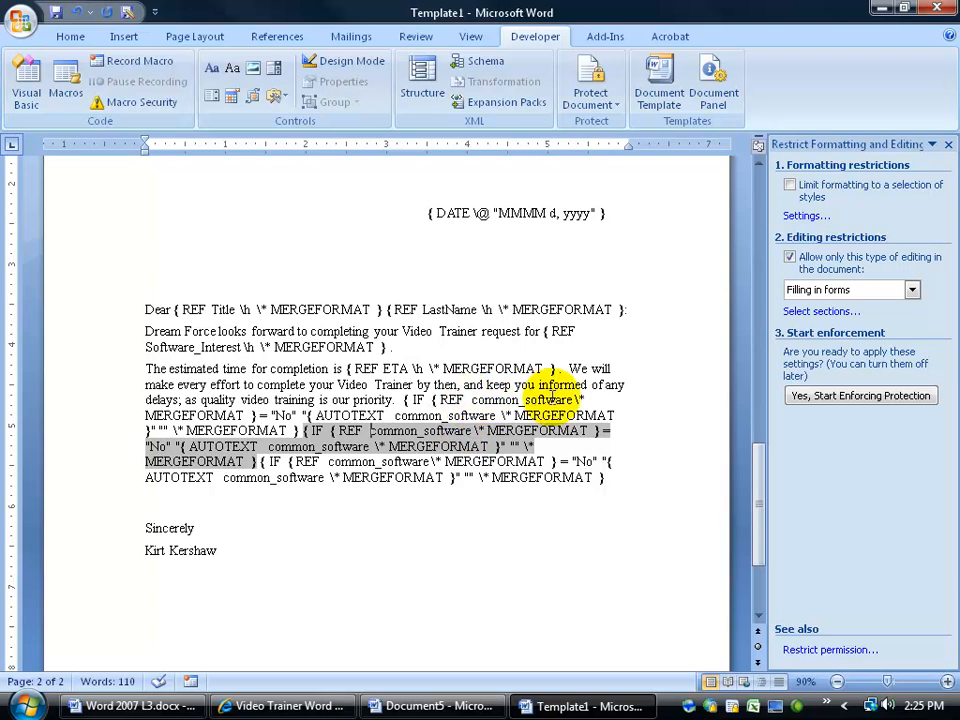
{"action": "left_click_drag", "start_coordinate": [371, 432], "coordinate": [470, 430]}
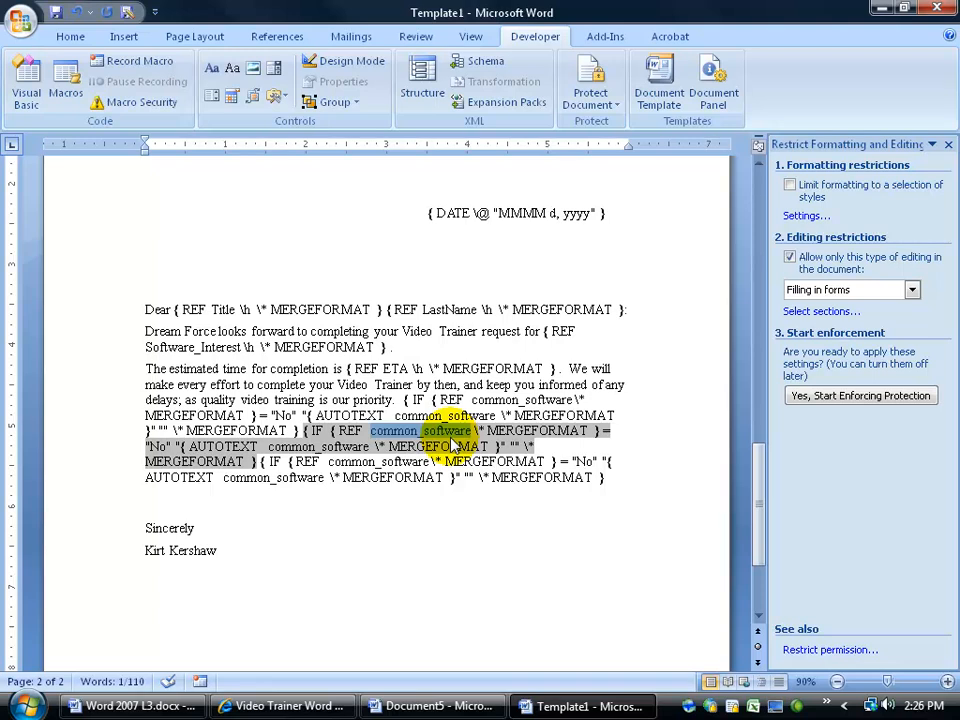
{"action": "left_click", "coordinate": [312, 430]}
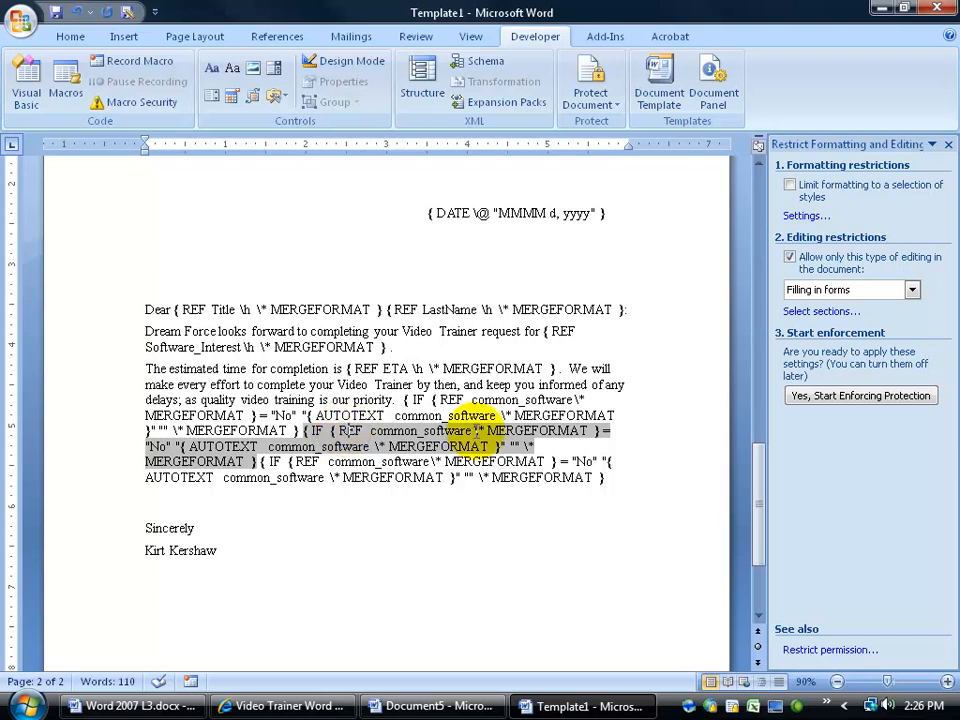
{"action": "double_click", "coordinate": [510, 430]}
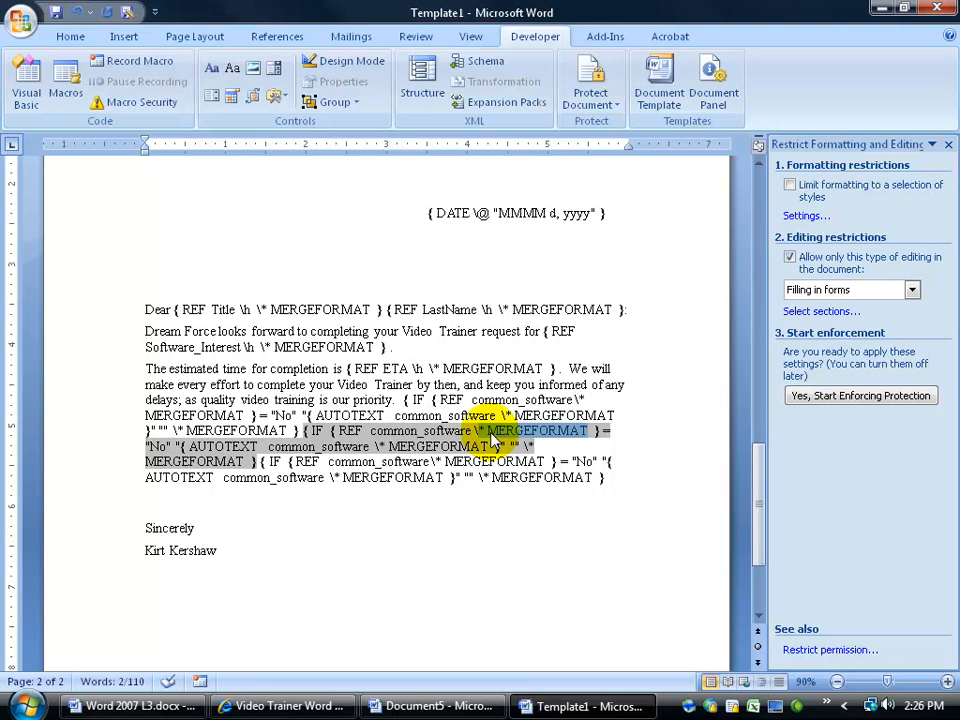
Examine the nested AUTOTEXT and REF fields and the opening brace of the second IF field.
{"action": "left_click_drag", "start_coordinate": [181, 446], "coordinate": [243, 452]}
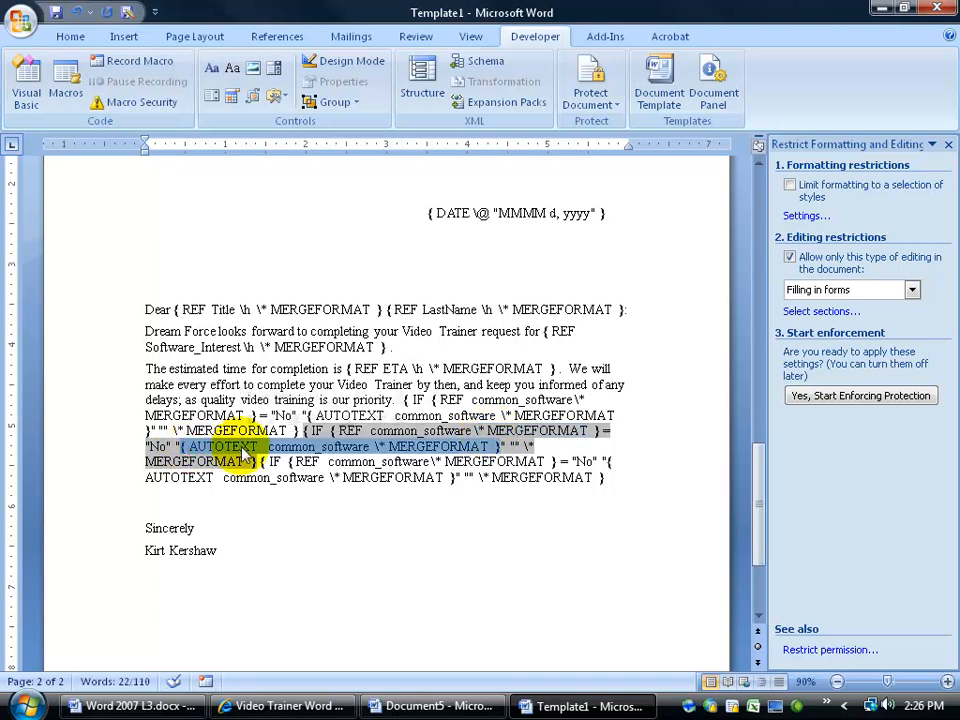
{"action": "left_click", "coordinate": [183, 441]}
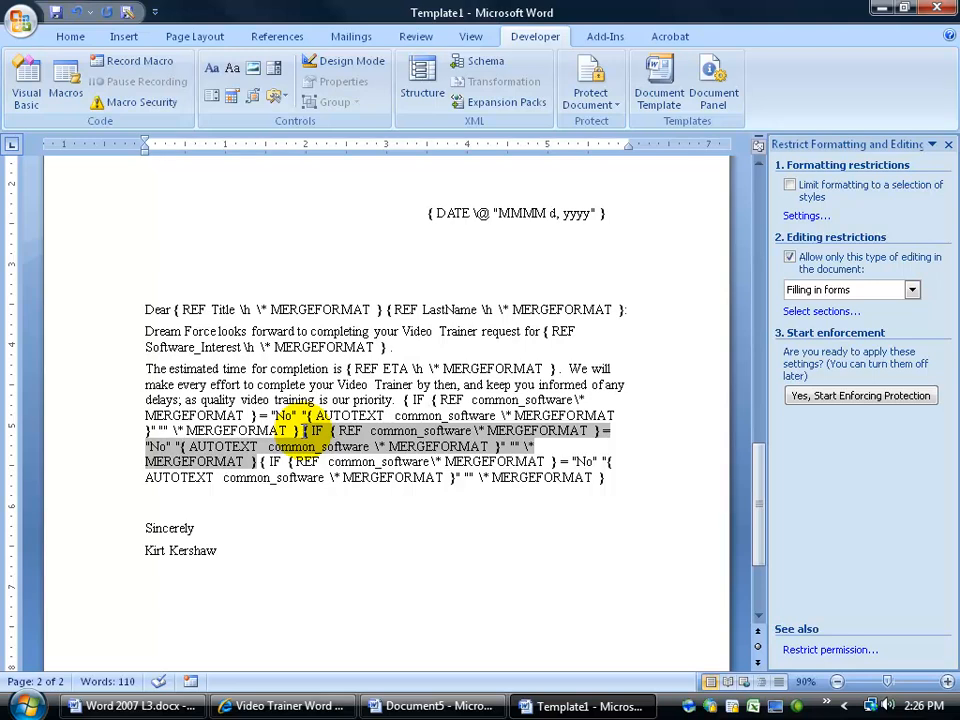
{"action": "left_click_drag", "start_coordinate": [303, 430], "coordinate": [320, 428]}
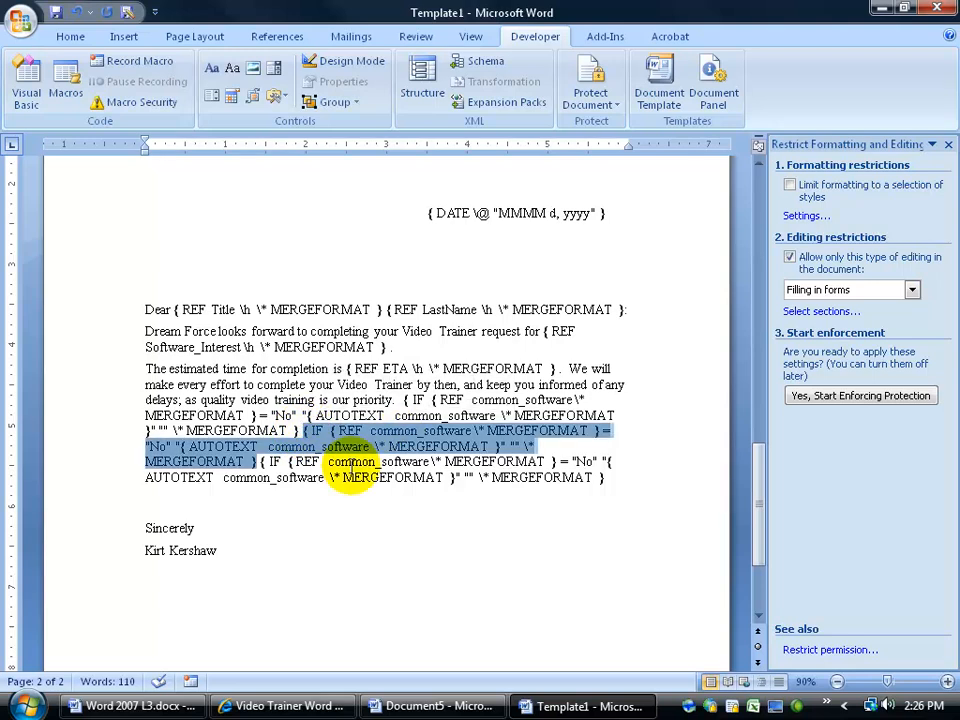
{"action": "left_click", "coordinate": [333, 432]}
{"action": "left_click_drag", "start_coordinate": [331, 430], "coordinate": [465, 435]}
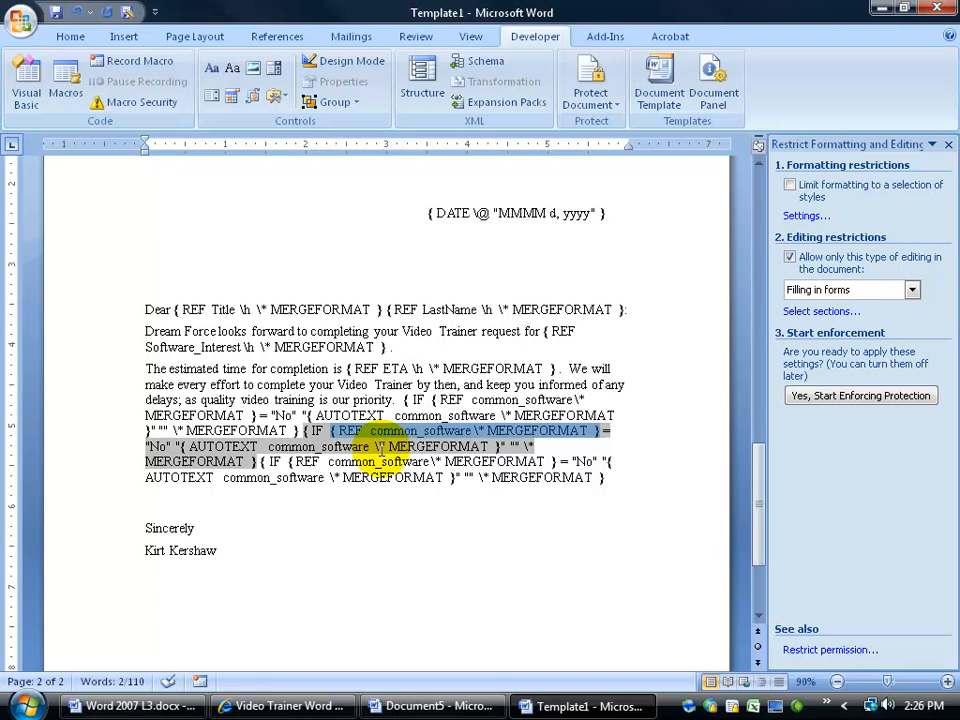
Enter the test text "{fds" below the estimated-time paragraph, select its brace for comparison with the field braces, and delete the text.
{"action": "left_click", "coordinate": [347, 512]}
{"action": "left_click", "coordinate": [425, 509]}
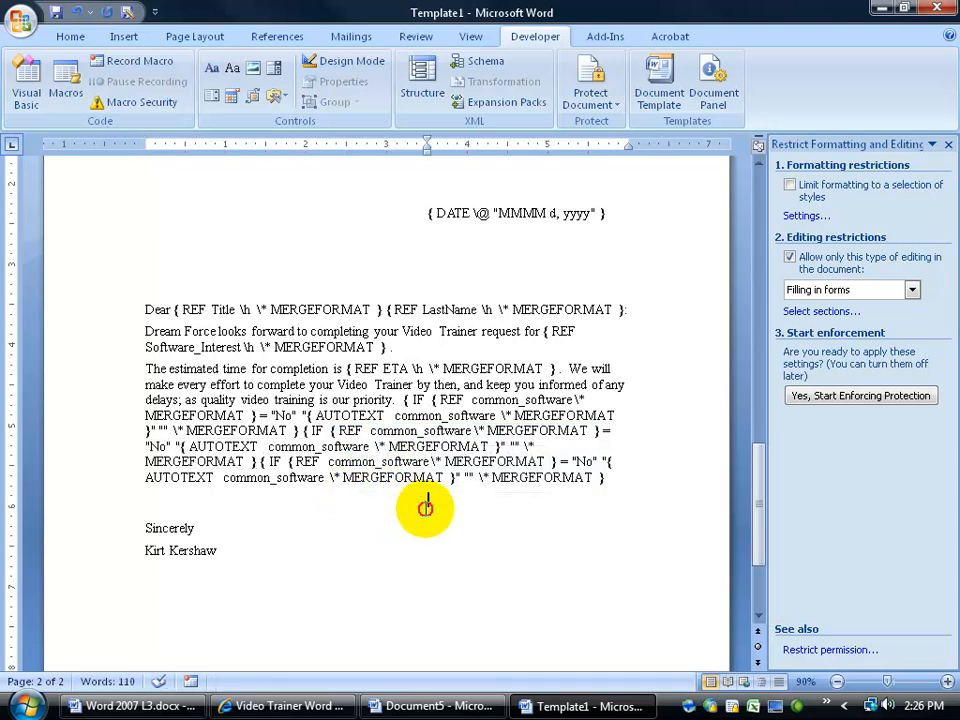
{"action": "type", "text": "{fds"}
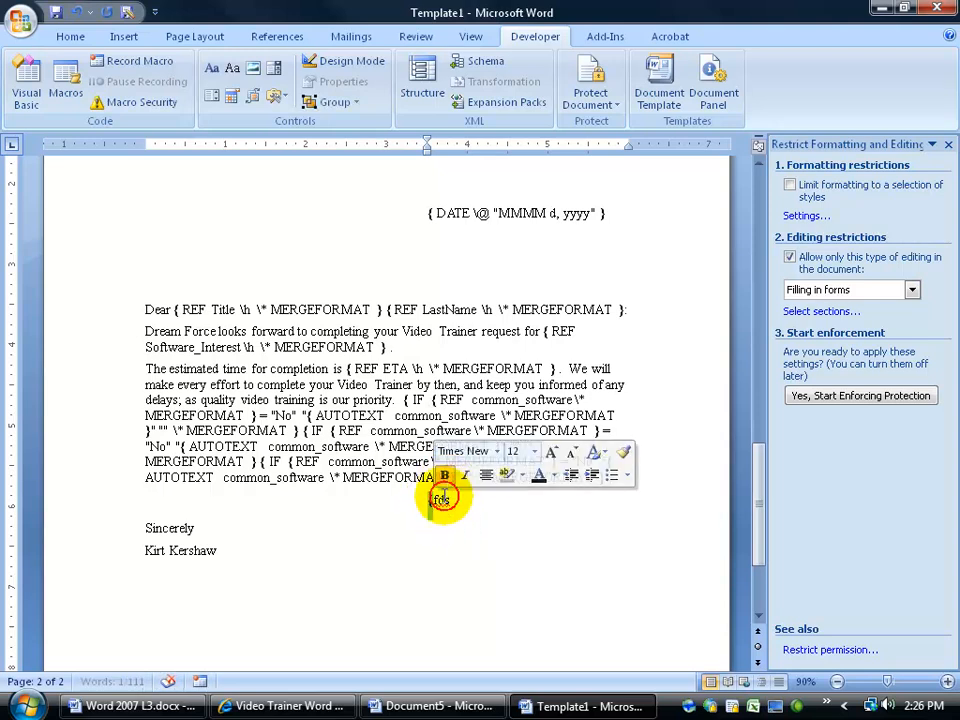
{"action": "left_click", "coordinate": [456, 503]}
{"action": "left_click_drag", "start_coordinate": [429, 500], "coordinate": [437, 501]}
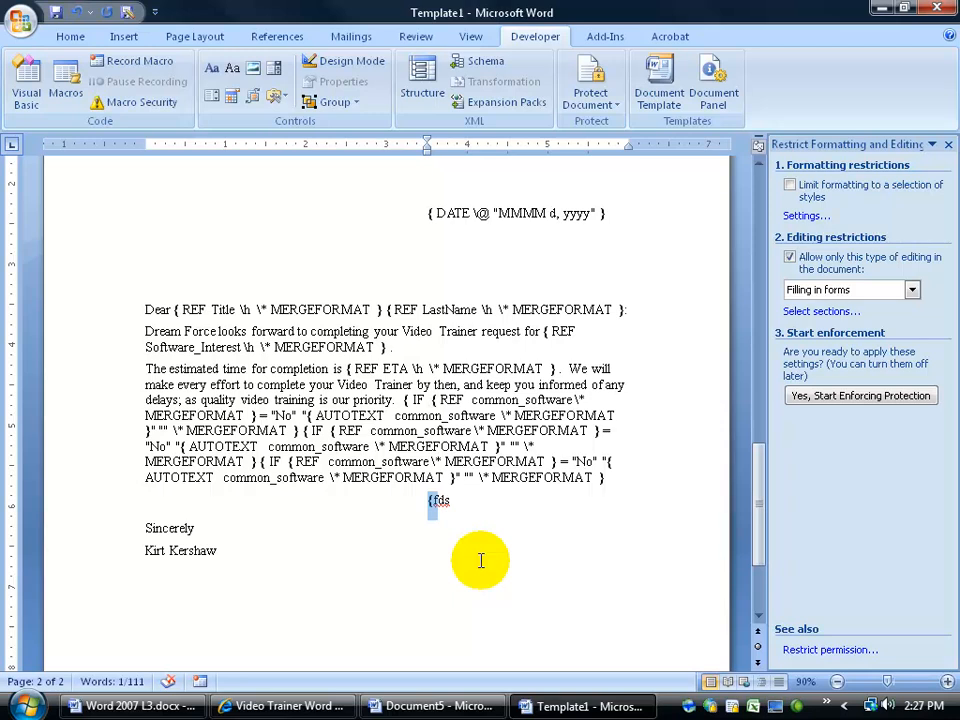
{"action": "left_click_drag", "start_coordinate": [459, 501], "coordinate": [423, 500]}
{"action": "key", "text": "Delete"}
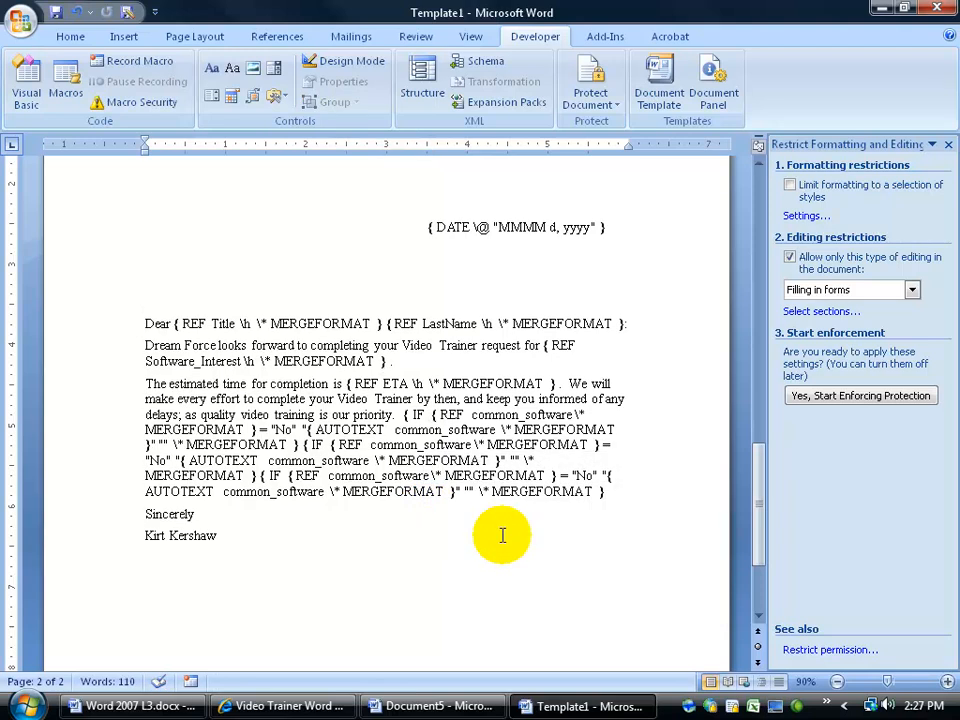
Hide the letter's field codes, and review the client form's fields on page 1 and the reply letter on page 2.
{"action": "key", "text": "alt+F9"}
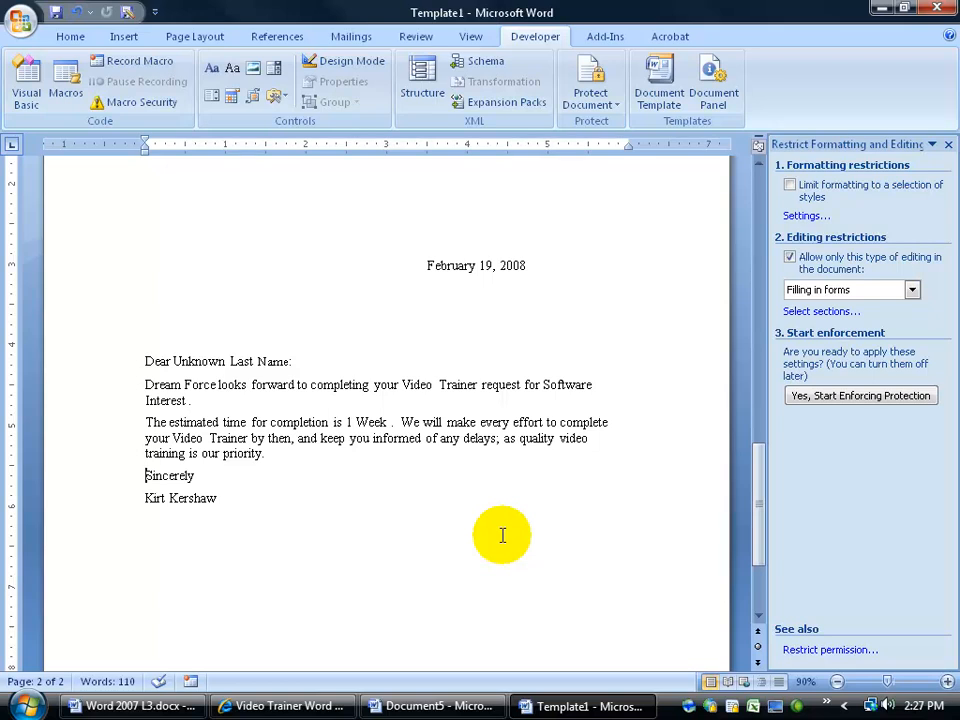
{"action": "left_click_drag", "start_coordinate": [754, 521], "coordinate": [745, 258]}
{"action": "left_click", "coordinate": [333, 257]}
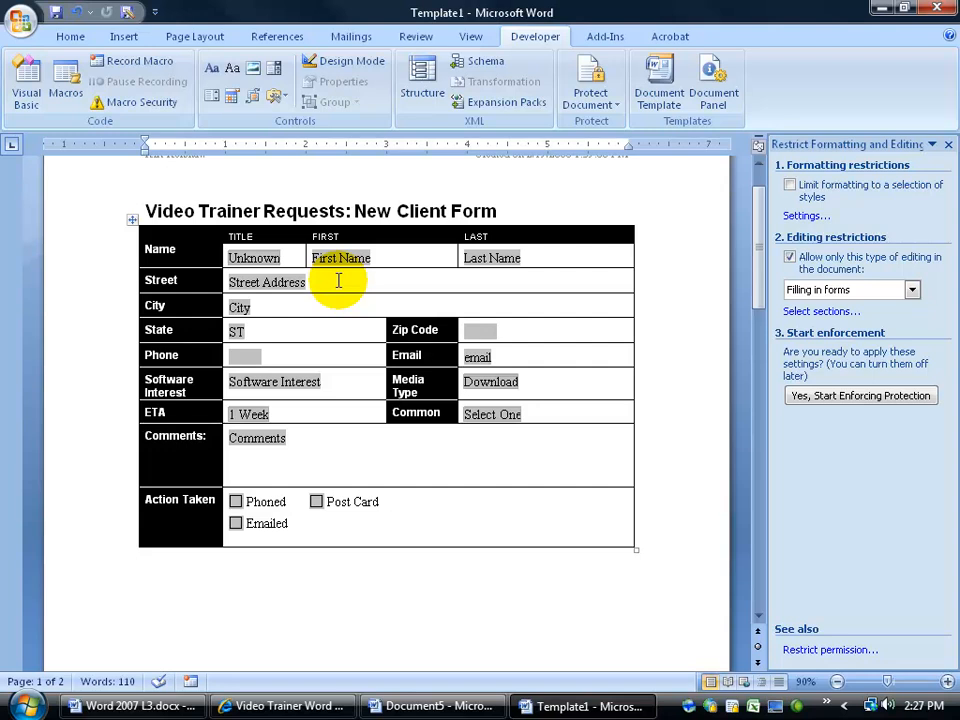
{"action": "left_click", "coordinate": [279, 286]}
{"action": "left_click", "coordinate": [261, 307]}
{"action": "left_click", "coordinate": [257, 333]}
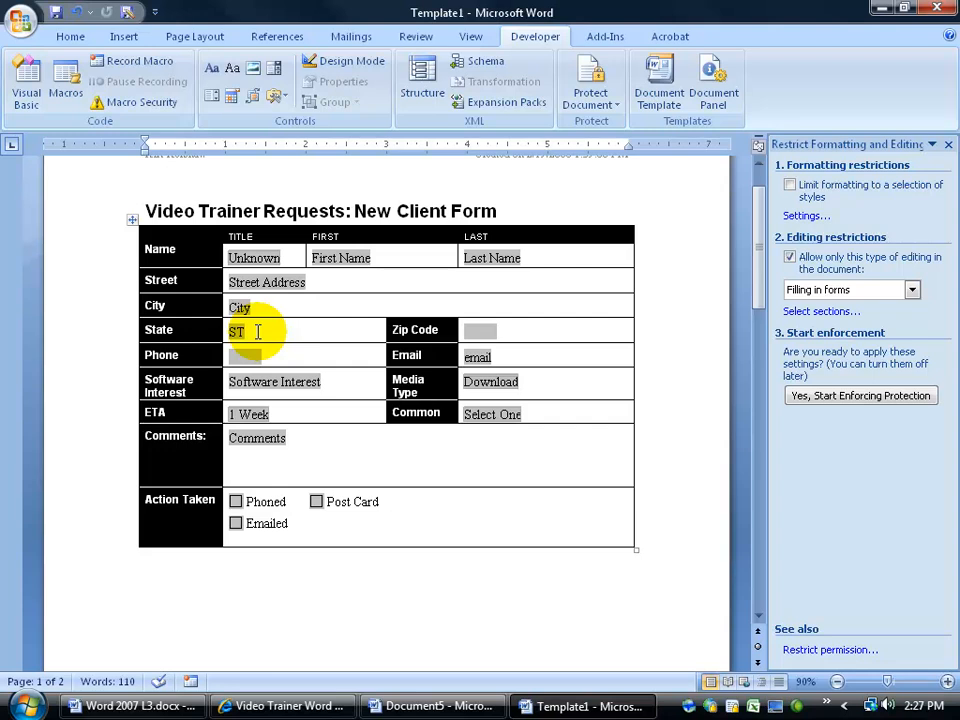
{"action": "left_click", "coordinate": [493, 416]}
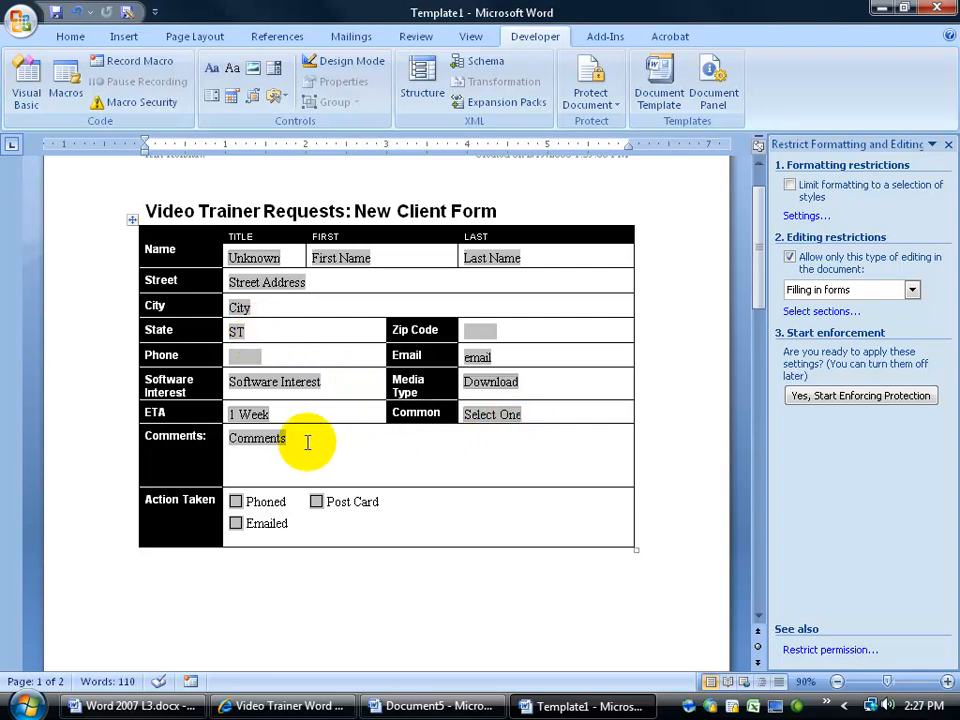
{"action": "left_click_drag", "start_coordinate": [756, 251], "coordinate": [729, 560]}
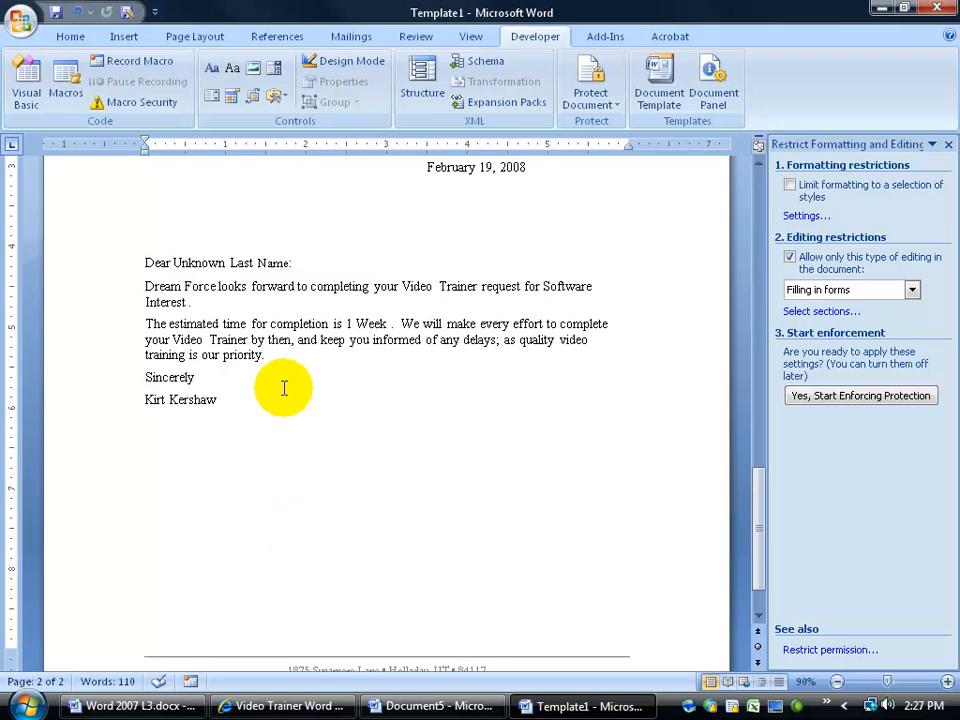
Start enforcing the filling-in-forms protection without a password and close the editing restrictions.
{"action": "left_click", "coordinate": [845, 400]}
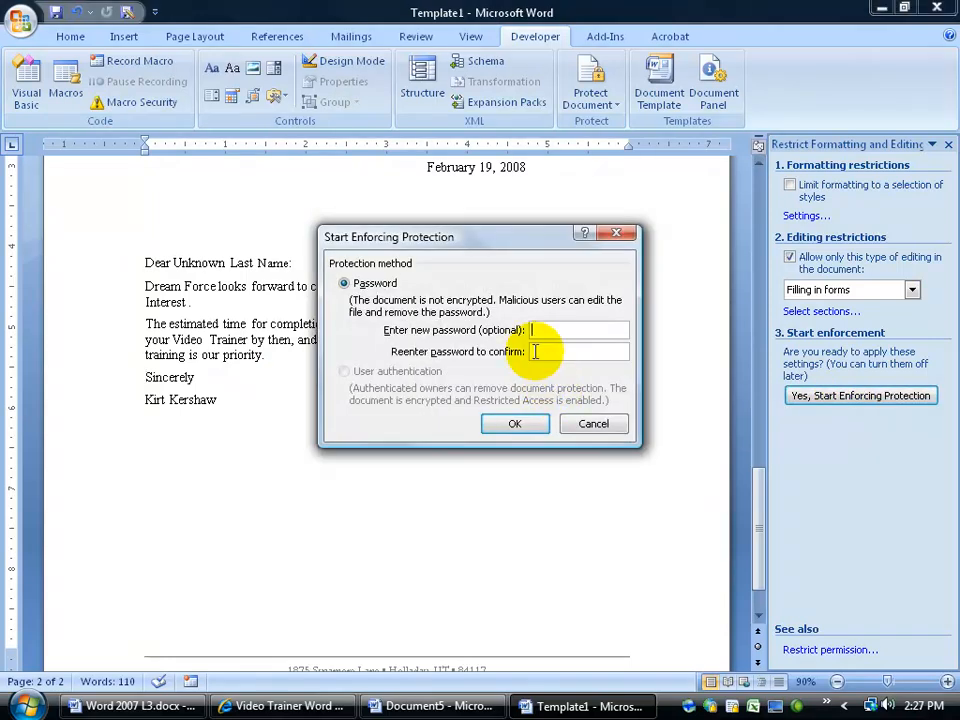
{"action": "left_click", "coordinate": [514, 424]}
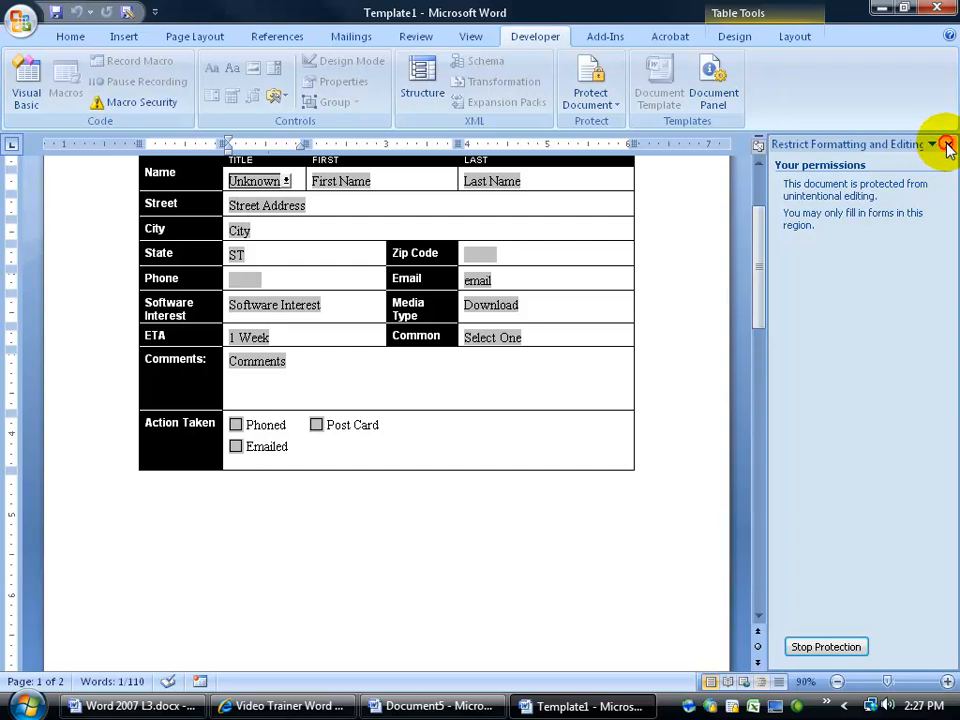
{"action": "left_click", "coordinate": [946, 145]}
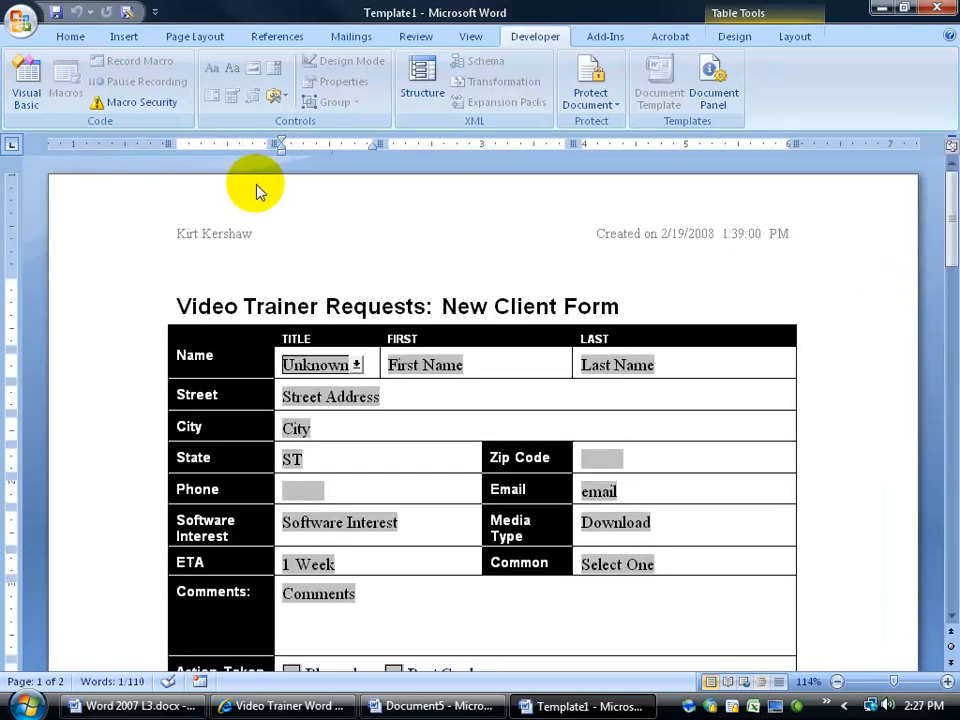
Save the form as a Word template, replacing the existing Video Training Request Form.dotx, and close it.
{"action": "left_click", "coordinate": [20, 20]}
{"action": "mouse_move", "coordinate": [63, 190]}
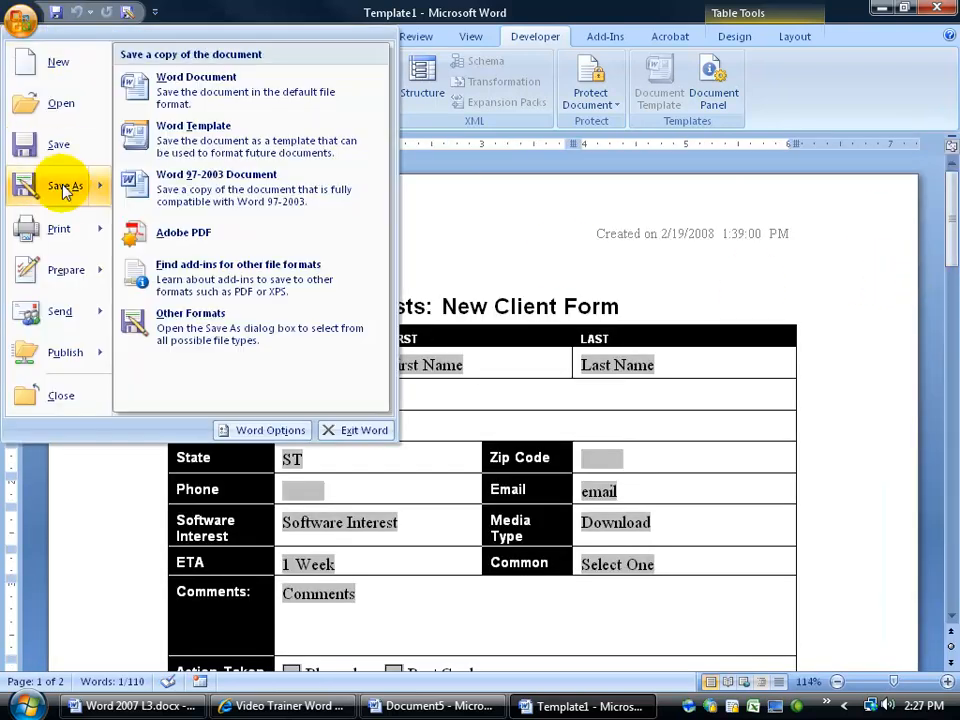
{"action": "left_click", "coordinate": [212, 145]}
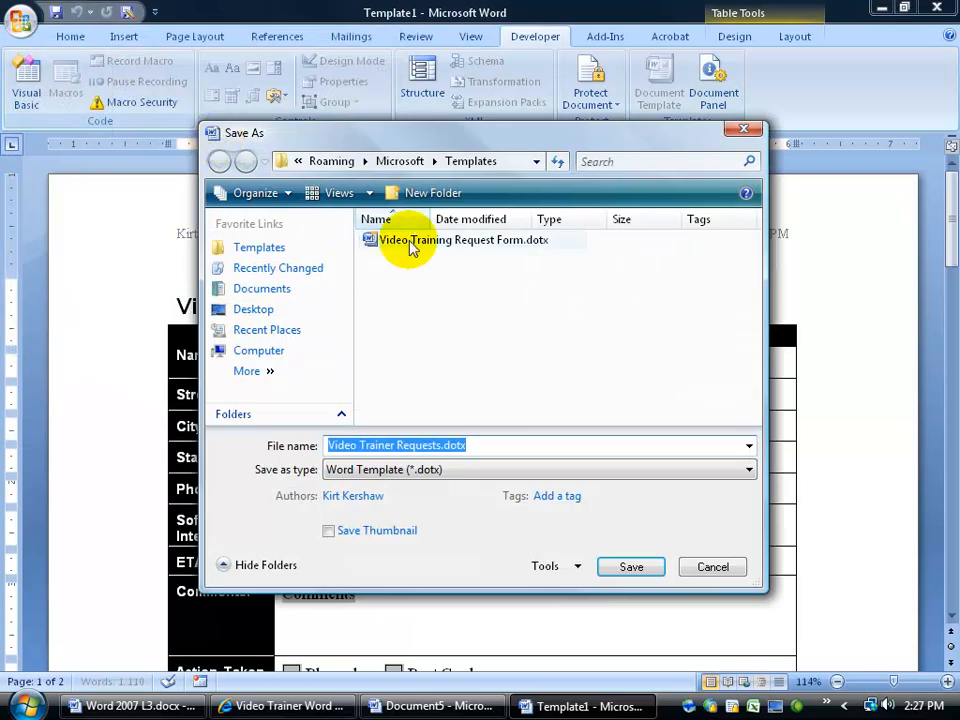
{"action": "double_click", "coordinate": [412, 248]}
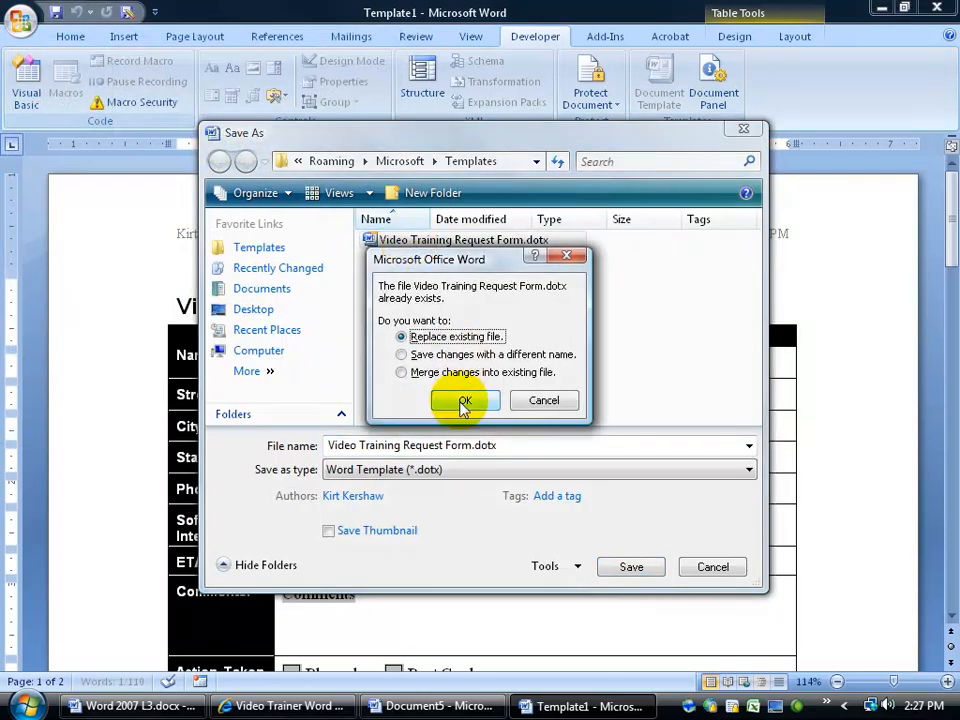
{"action": "left_click", "coordinate": [463, 402]}
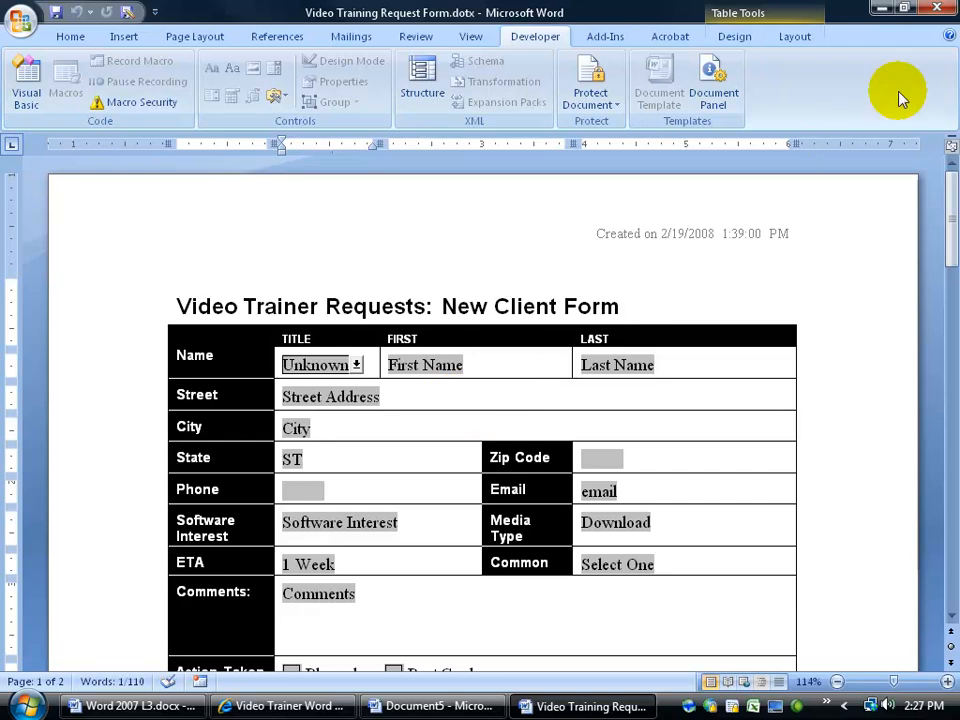
{"action": "left_click", "coordinate": [936, 8]}
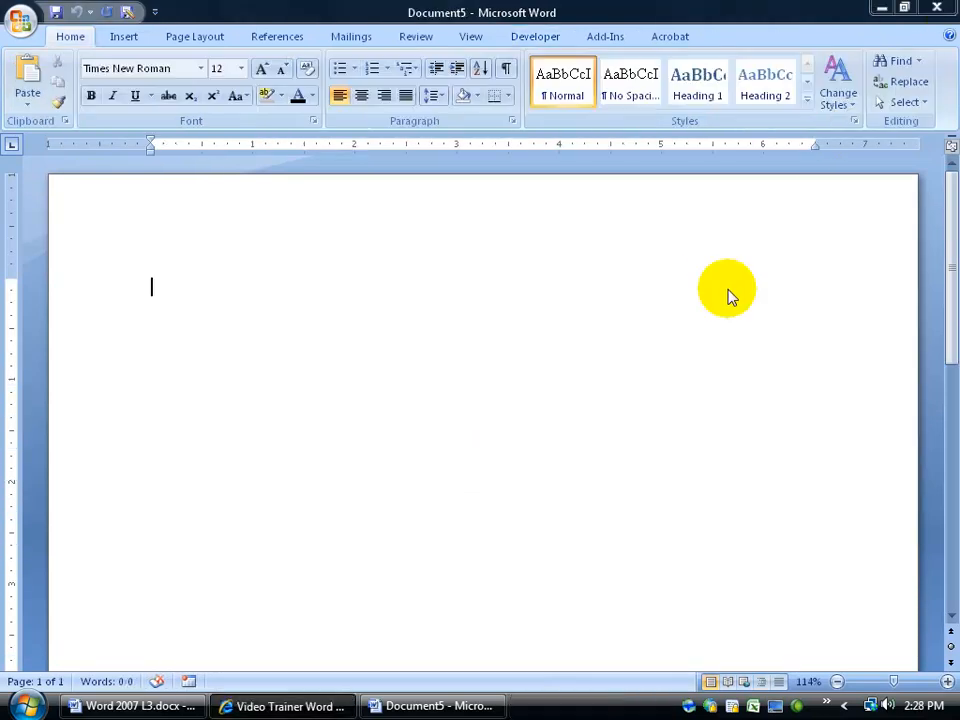
Create a new document from the Video Training Request Form template and look over its form.
{"action": "left_click", "coordinate": [26, 30]}
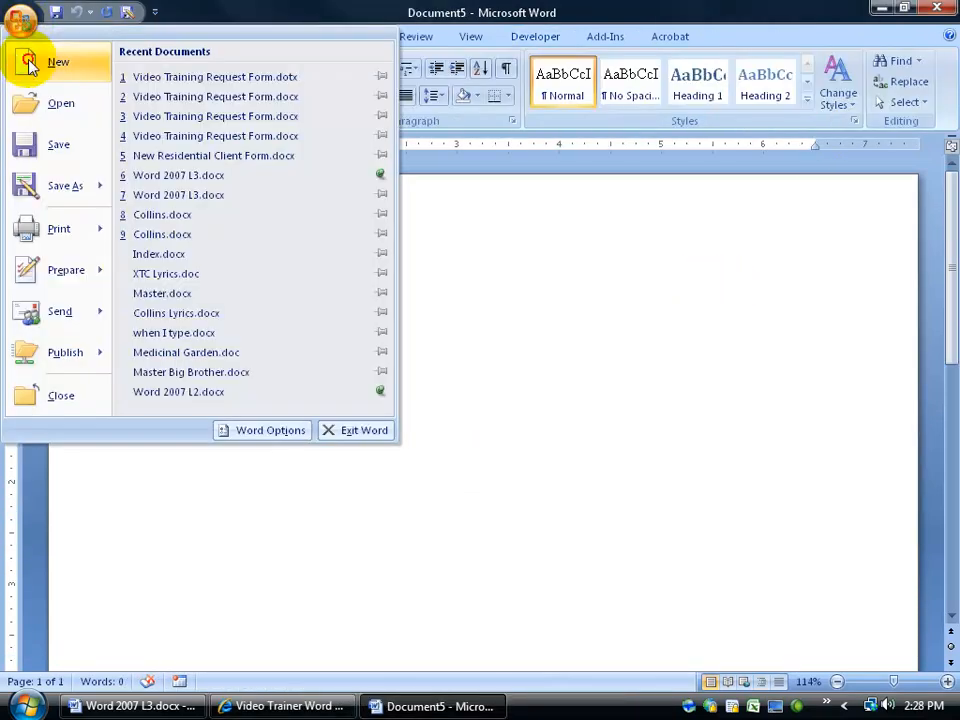
{"action": "left_click", "coordinate": [30, 62]}
{"action": "left_click", "coordinate": [124, 180]}
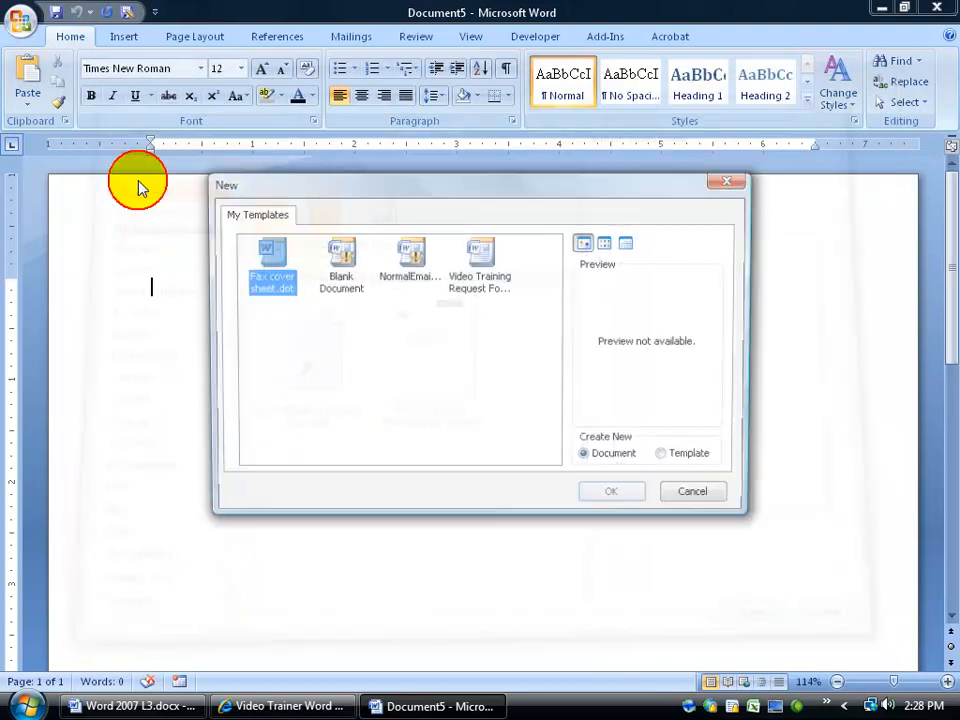
{"action": "double_click", "coordinate": [477, 254]}
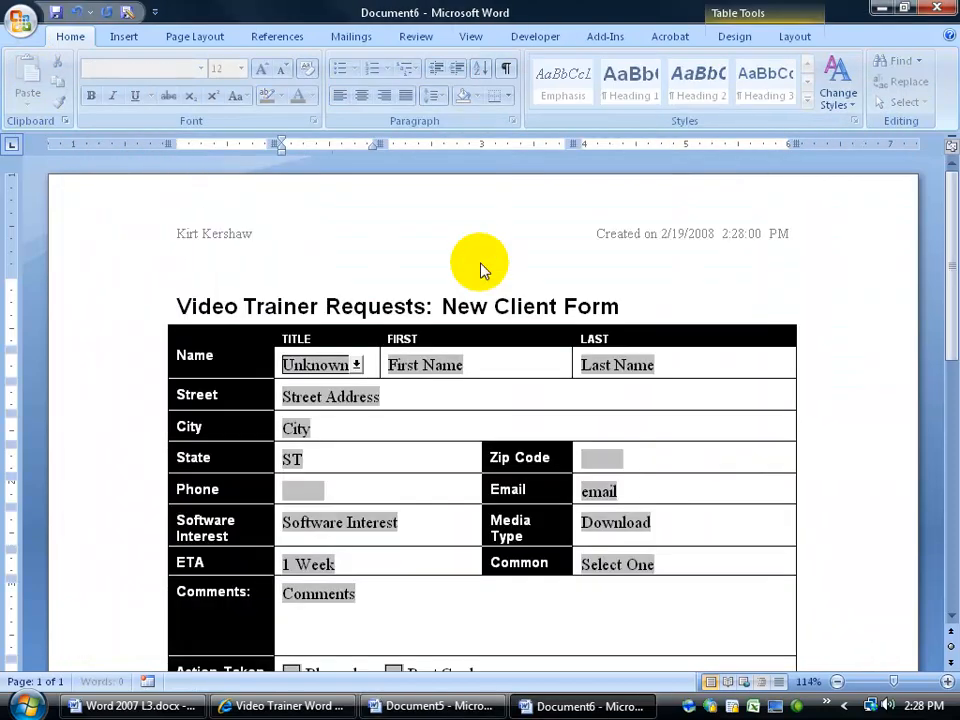
{"action": "mouse_move", "coordinate": [943, 300]}
{"action": "left_mouse_down"}
{"action": "mouse_move", "coordinate": [940, 290]}
{"action": "mouse_move", "coordinate": [945, 546]}
{"action": "mouse_move", "coordinate": [945, 225]}
{"action": "left_mouse_up"}
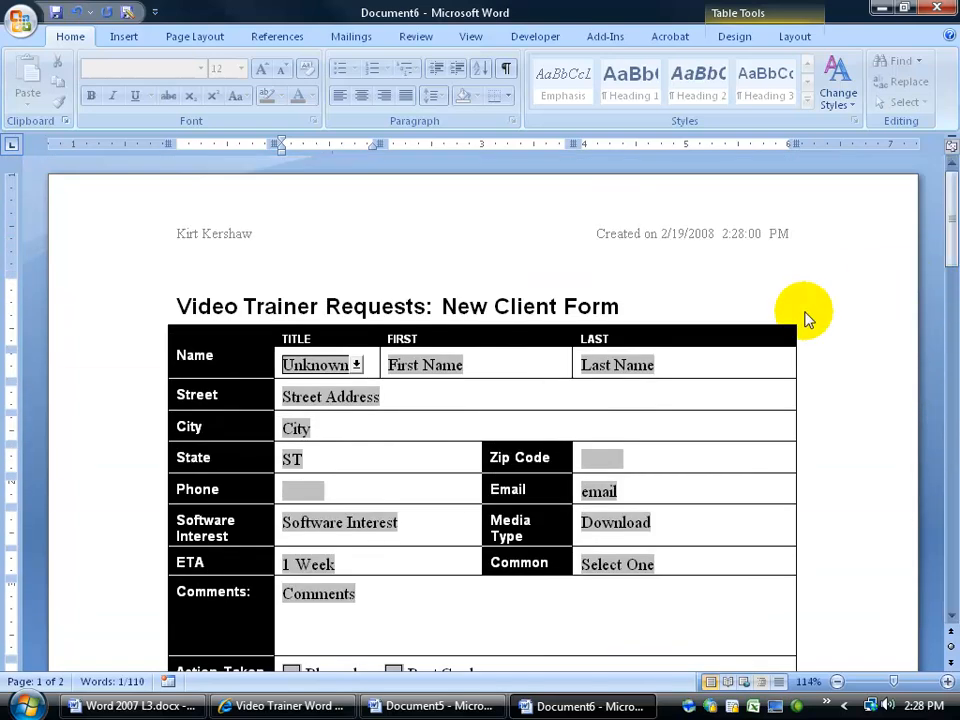